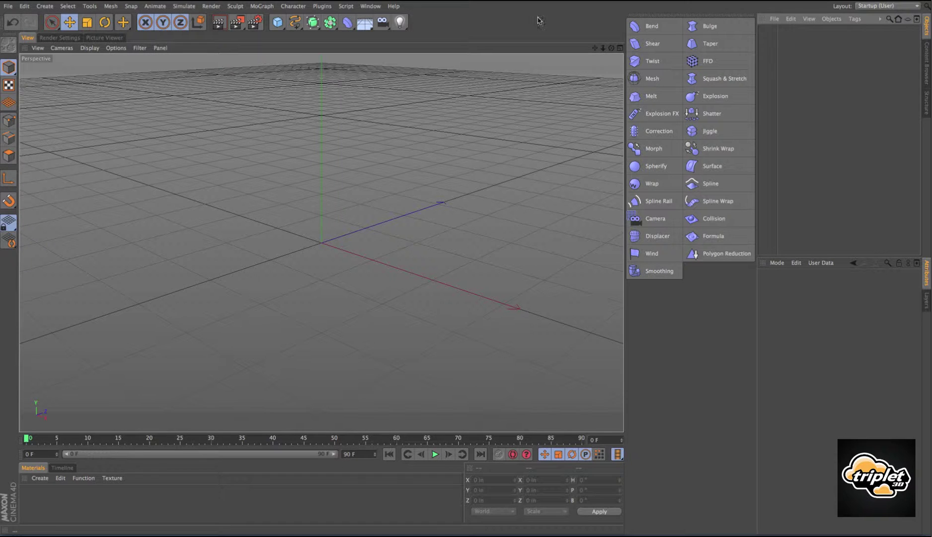
- Add a cube primitive to the empty scene
left_click(347, 23)
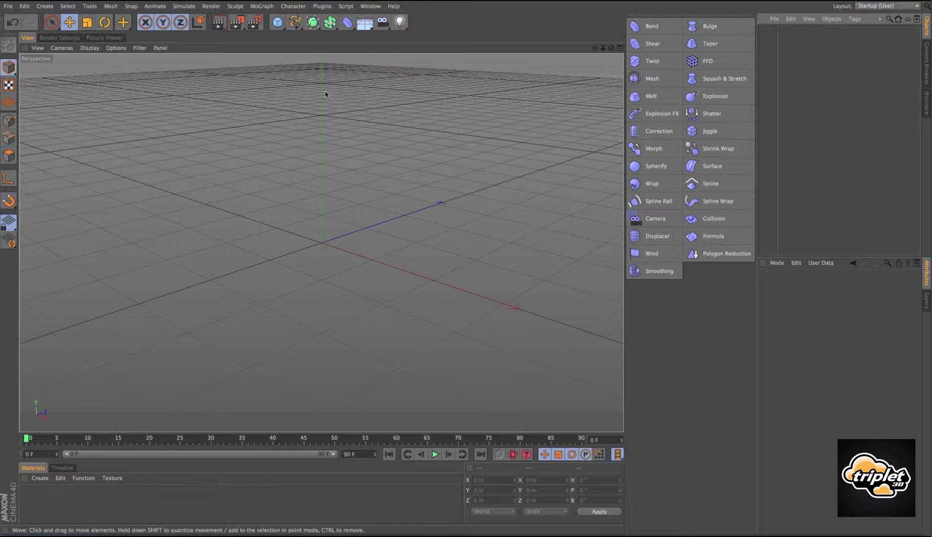
right_click_drag(312, 236, 374, 232, "alt")
left_click_drag(278, 26, 366, 35)
right_click_drag(415, 240, 332, 226, "alt")
left_click_drag(485, 180, 456, 173, "alt")
- Set the cube's X and Z sizes to 24 in
left_click(815, 308)
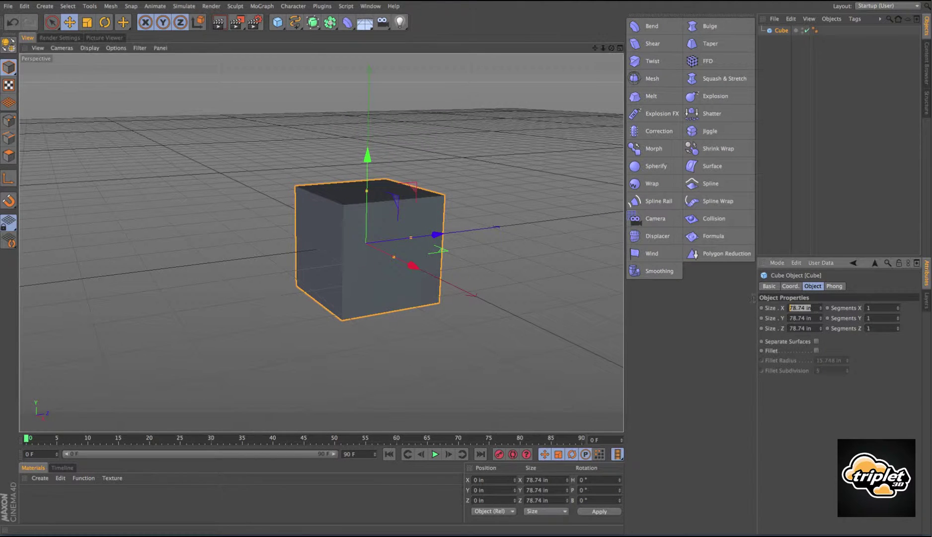
type("24")
key("Tab")
key("Tab")
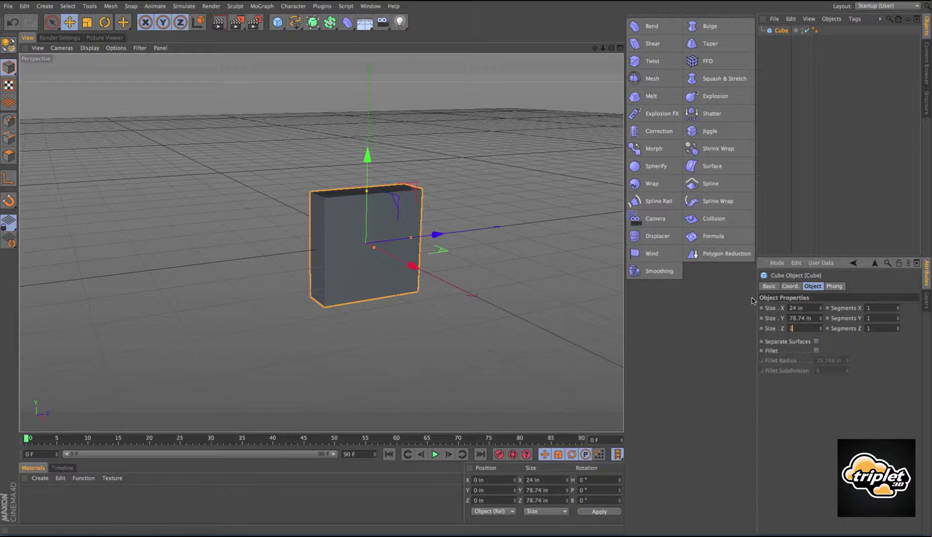
type("24")
key("Tab")
- Add a Bend deformer as a child of the cube
scroll(358, 252, "up", 3)
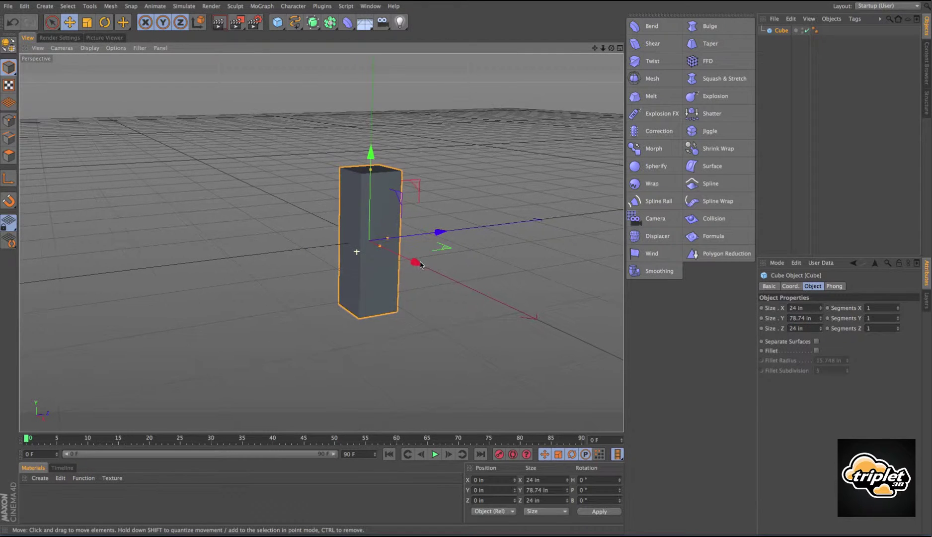
left_click_drag(357, 252, 378, 254, "alt")
left_click_drag(443, 239, 458, 246, "alt")
middle_click_drag(458, 247, 392, 222, "alt")
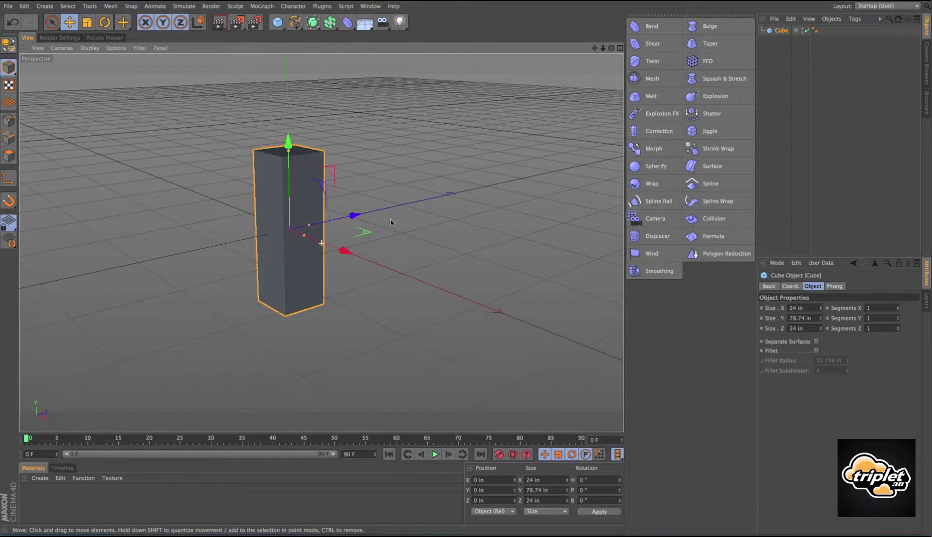
right_click_drag(394, 202, 412, 198, "alt")
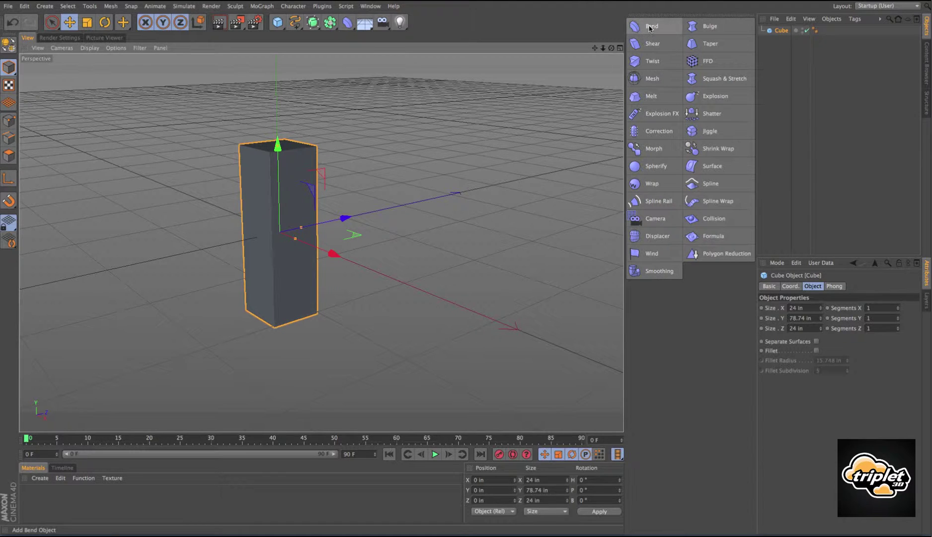
left_click(649, 28)
right_click_drag(473, 212, 409, 213, "alt")
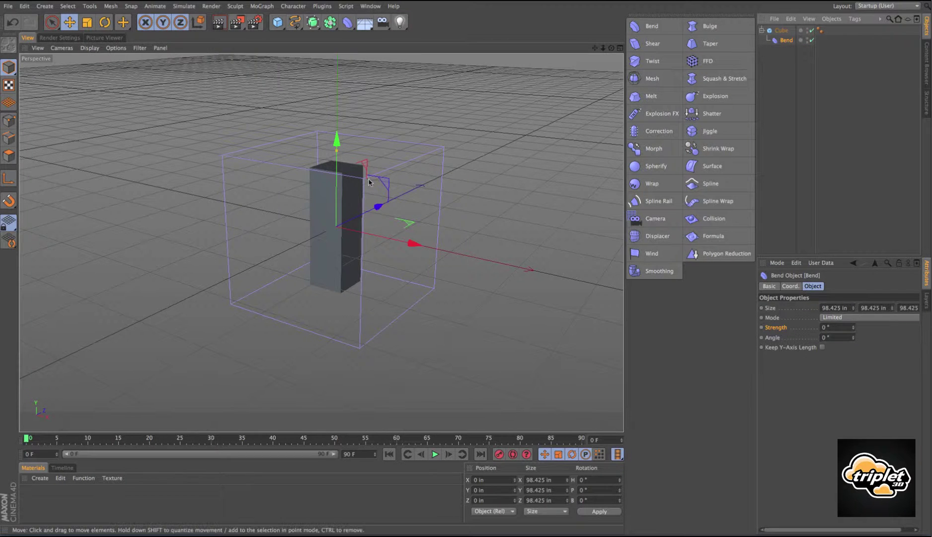
- Scale the Bend deformer's cage down uniformly to about 81 in
scroll(447, 178, "up", 5)
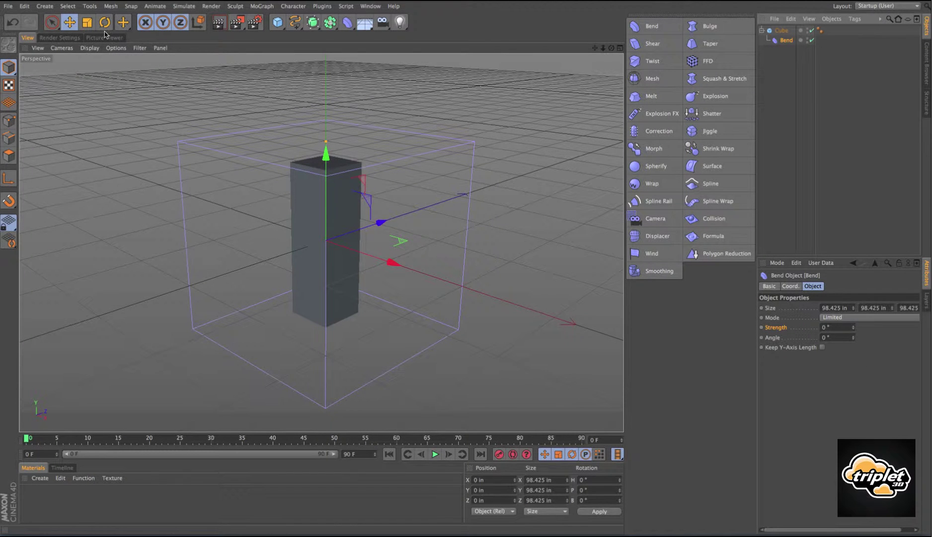
left_click(87, 22)
left_click_drag(441, 198, 420, 217)
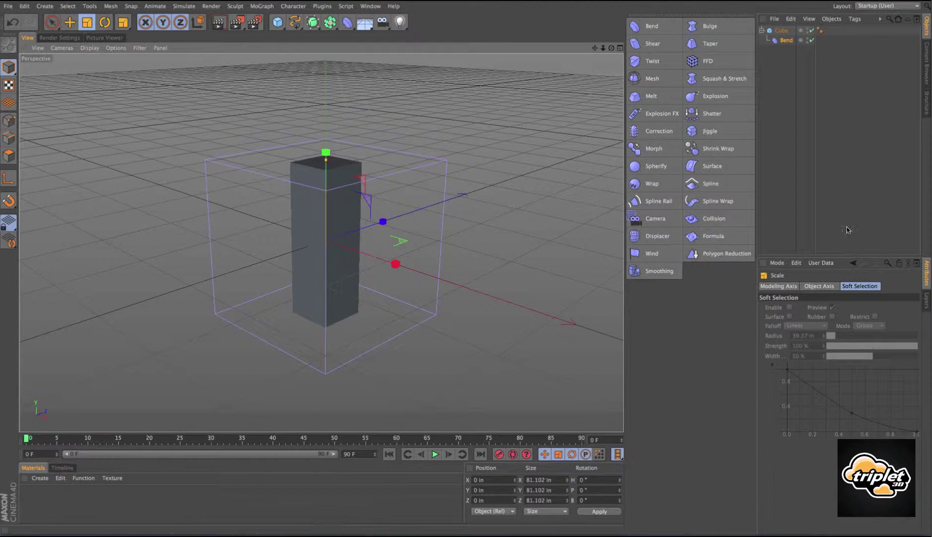
- Set the Bend deformer's strength to 56°
left_click(786, 41)
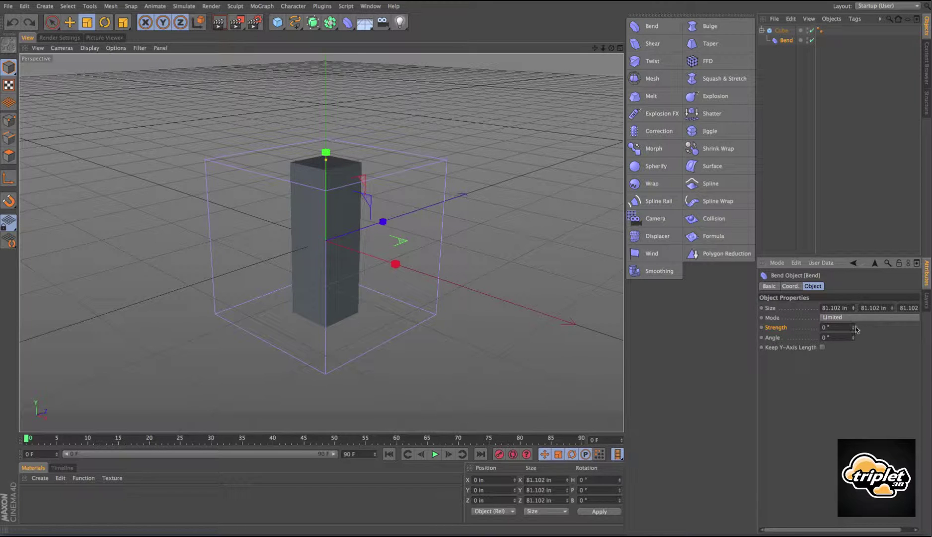
left_click_drag(854, 329, 832, 326)
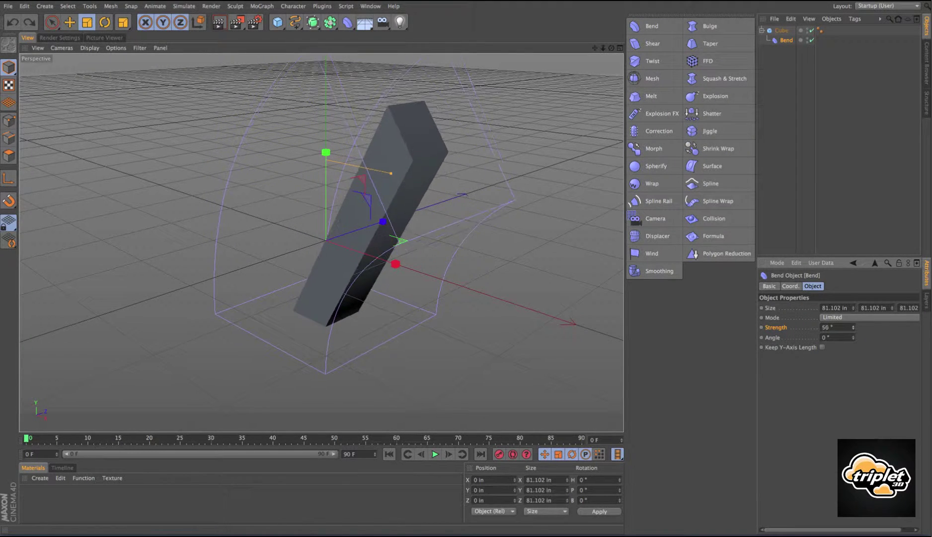
left_click_drag(400, 331, 400, 223, "alt")
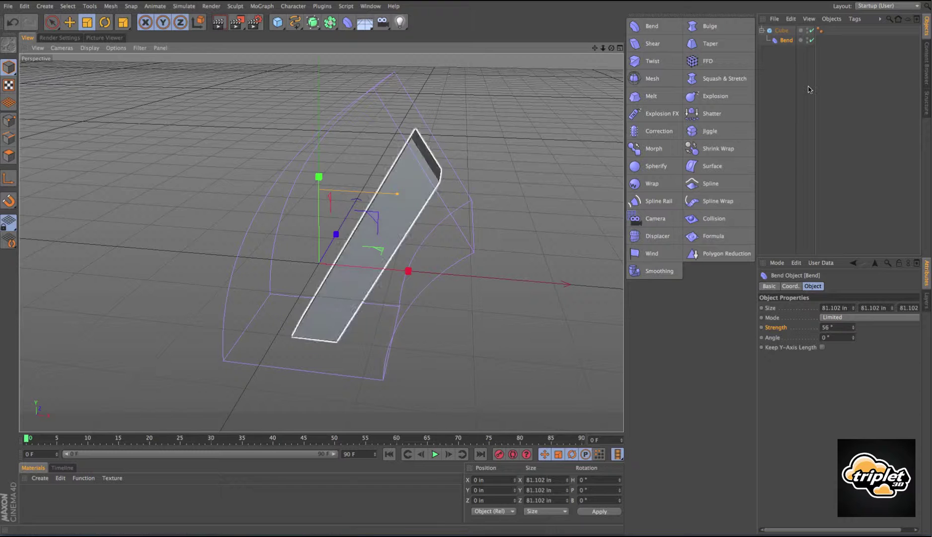
- Select the cube and switch the viewport display to shading with the mesh lines shown
left_click(783, 30)
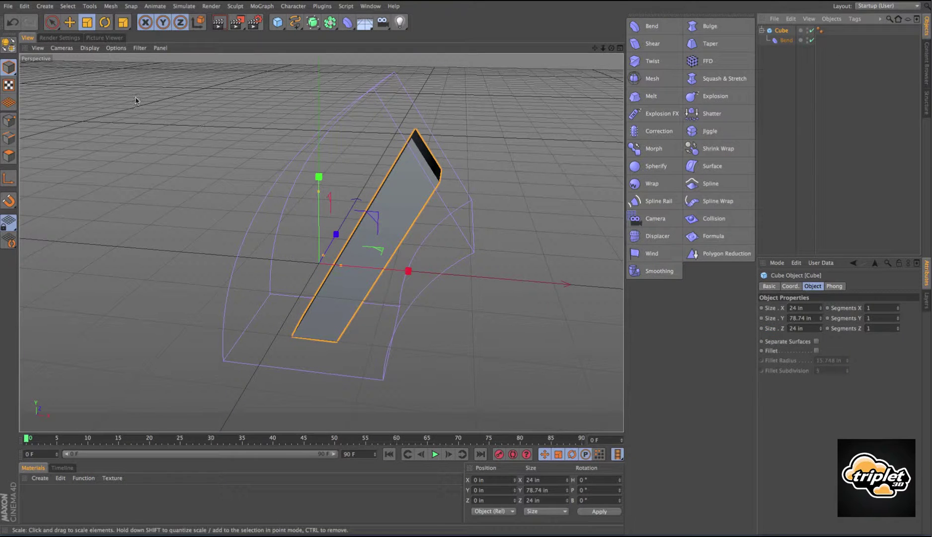
left_click(89, 47)
left_click(120, 72)
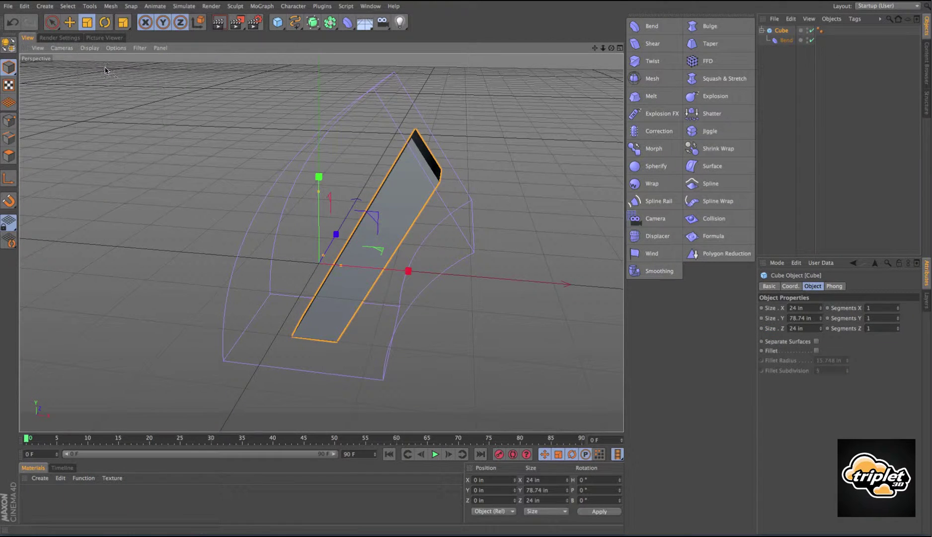
left_click_drag(388, 143, 503, 149, "alt")
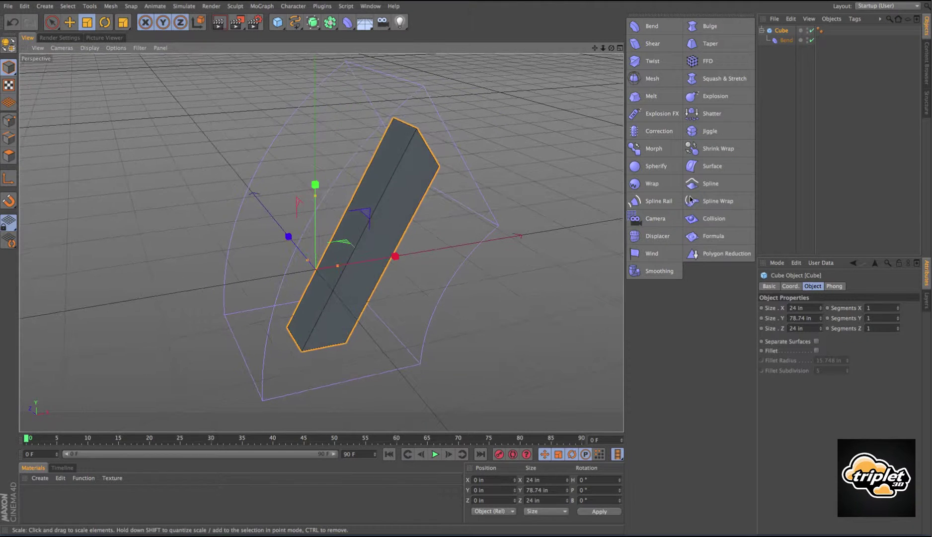
- Set the cube's Y segments to 17 so that it can bend smoothly
left_click(898, 317)
left_click(898, 317)
left_click(898, 317)
left_click(898, 317)
left_click_drag(898, 321, 898, 311)
left_click_drag(540, 307, 437, 244, "alt")
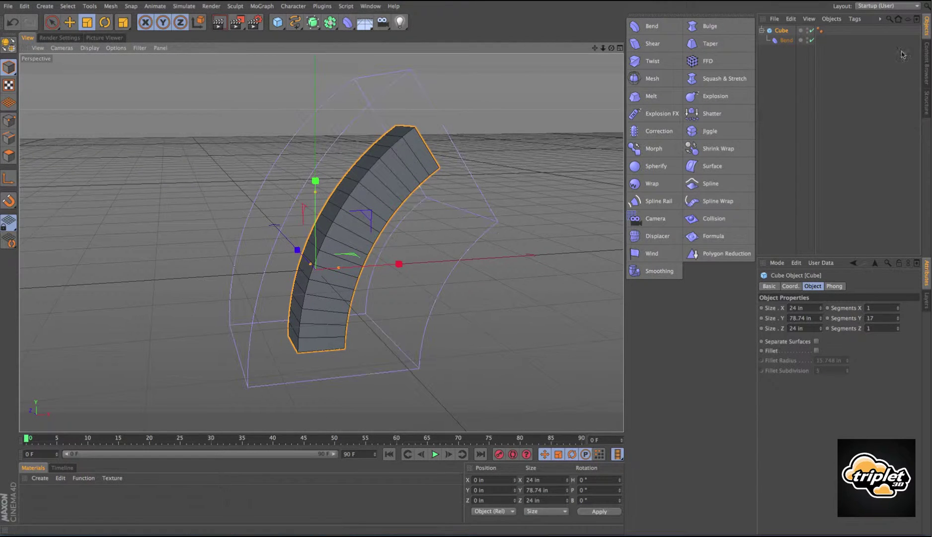
- Set the Bend deformer's strength to 43° and undo the trial change to its angle
left_click(786, 40)
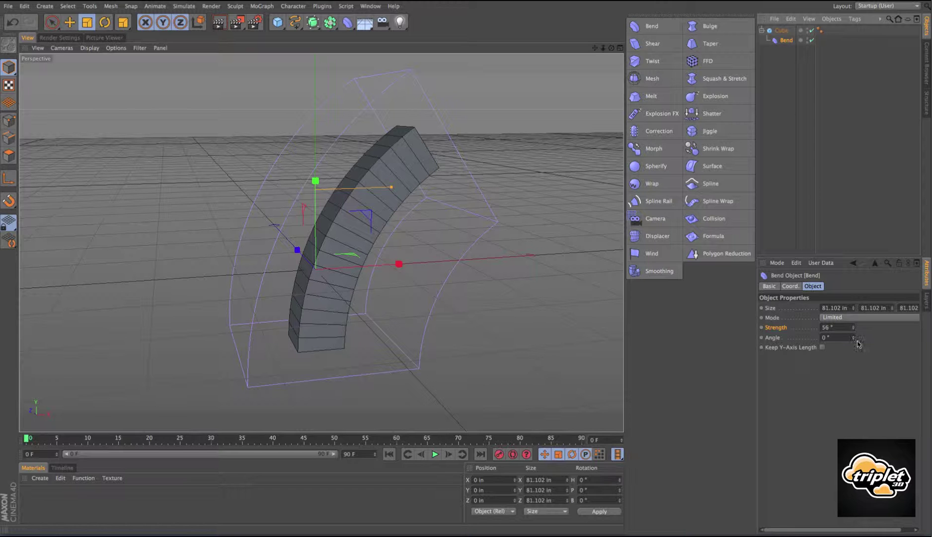
mouse_move(854, 332)
left_mouse_down()
mouse_move(824, 331)
mouse_move(851, 332)
mouse_move(855, 345)
left_mouse_up()
key("super+z")
left_click_drag(541, 227, 491, 248, "alt")
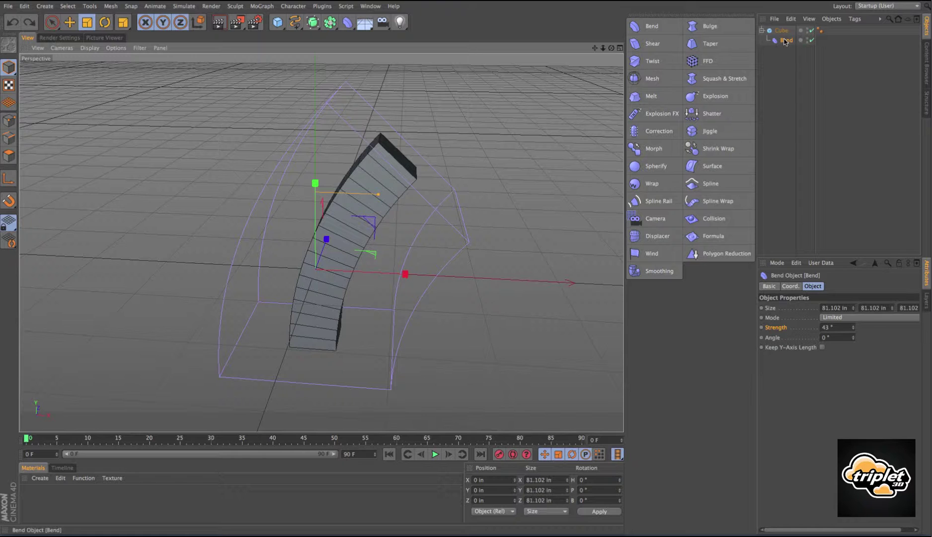
- Delete the Bend deformer and add a Shear deformer as a child of the cube
left_click_drag(785, 42, 787, 57)
key("Delete")
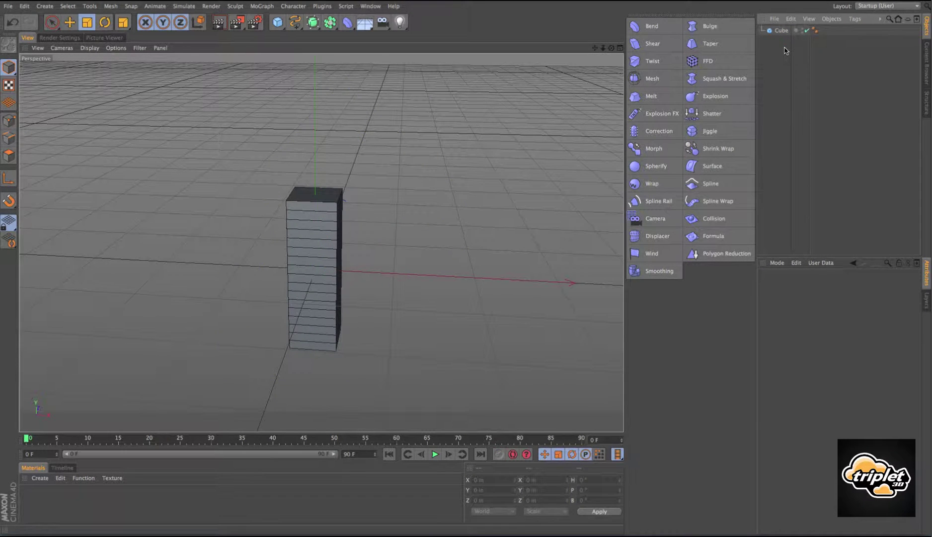
left_click(653, 44)
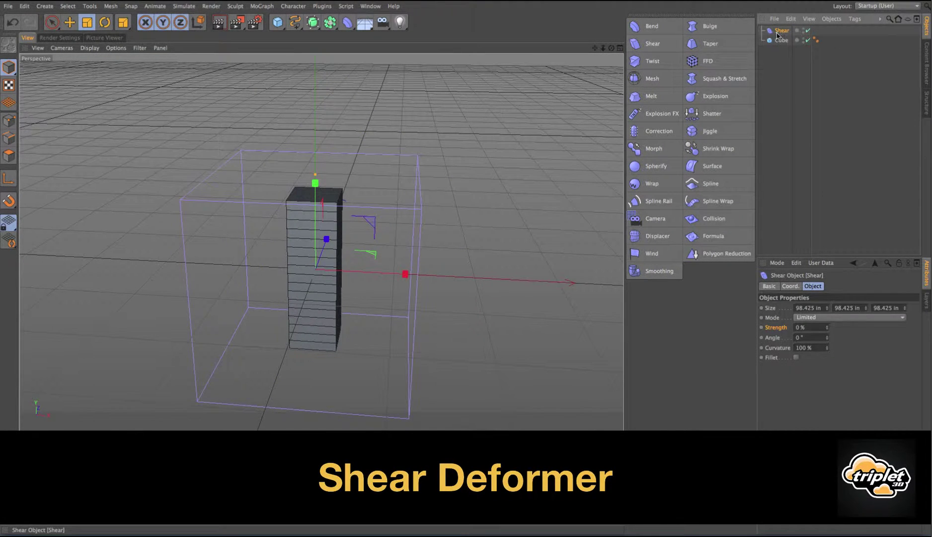
left_click_drag(781, 38, 785, 42)
- Set the Shear deformer's strength to 141 % and its angle to 20°
scroll(497, 187, "up", 3)
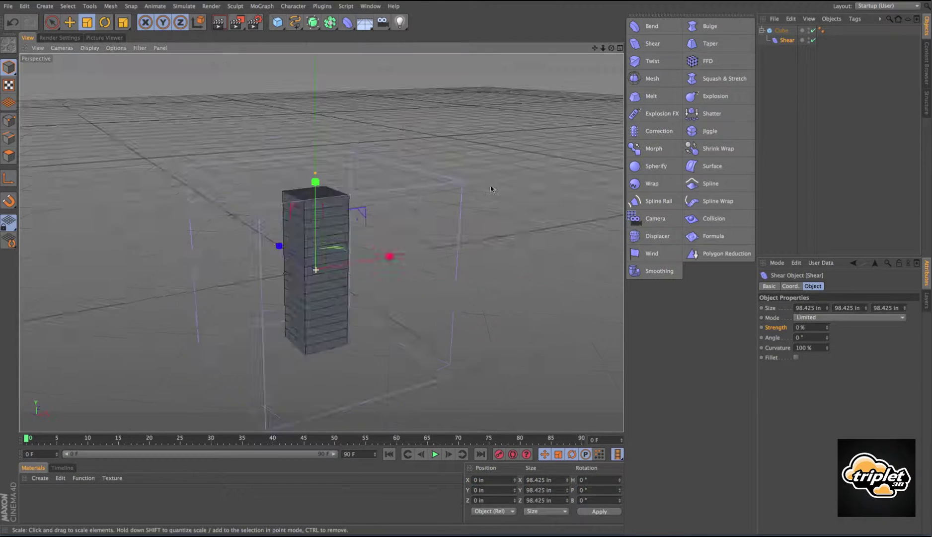
right_click_drag(507, 185, 489, 173, "alt")
middle_click_drag(488, 174, 458, 143, "alt")
left_click_drag(475, 145, 501, 154, "alt")
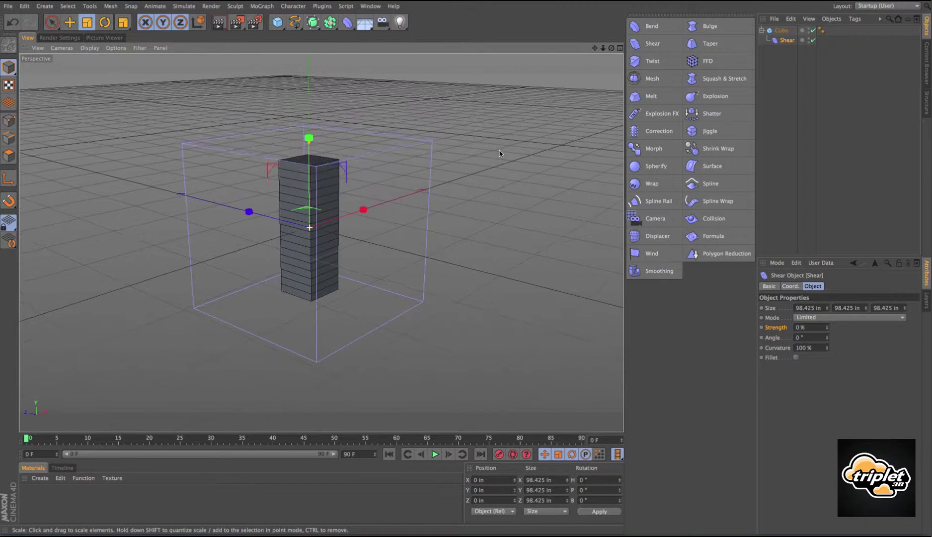
left_click_drag(828, 326, 830, 298)
left_click_drag(828, 340, 828, 336)
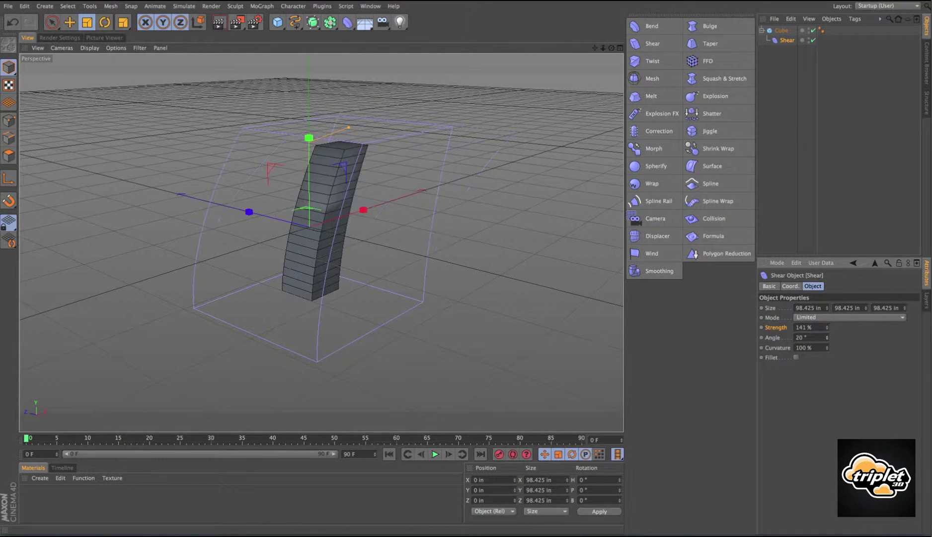
left_click_drag(354, 375, 313, 365, "alt")
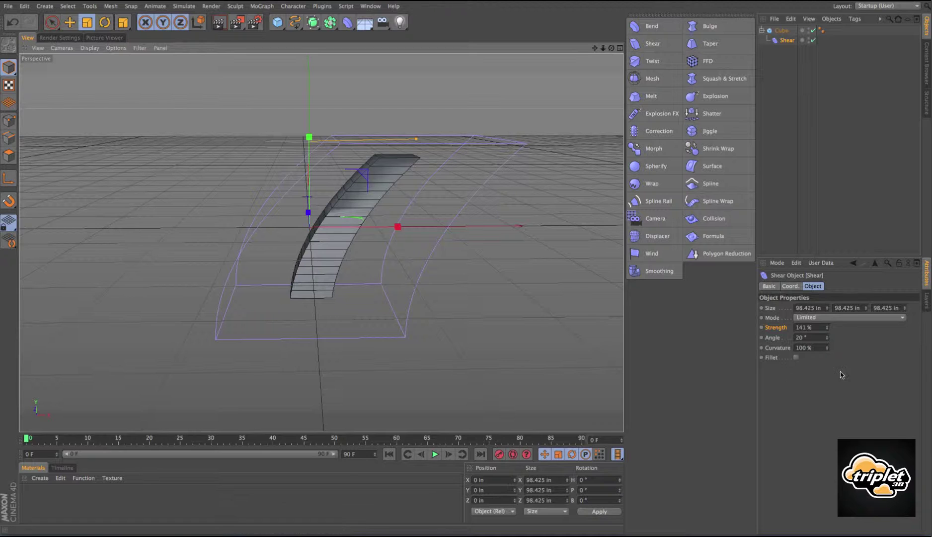
- Drop the cube's Y segments to 1 to compare the shear, and raise them to 32
left_click(782, 31)
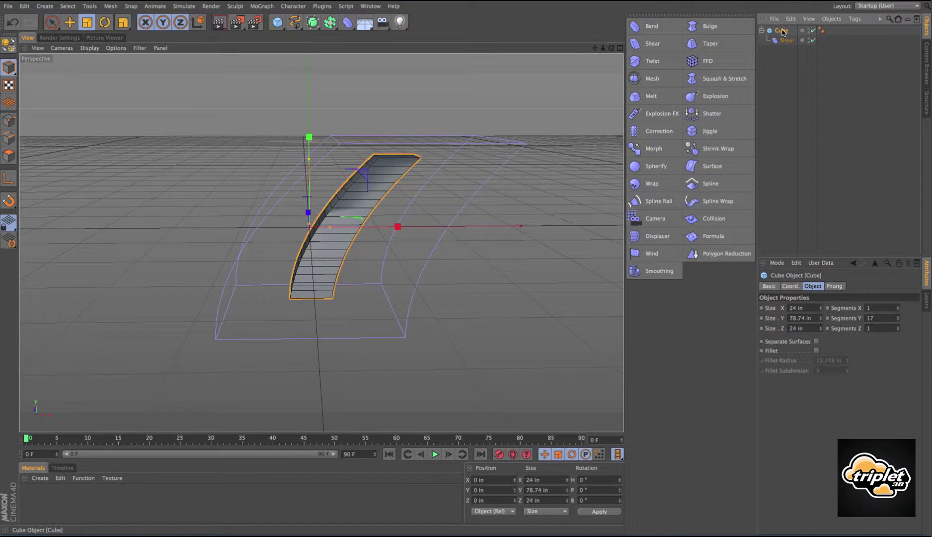
left_click_drag(898, 318, 898, 332)
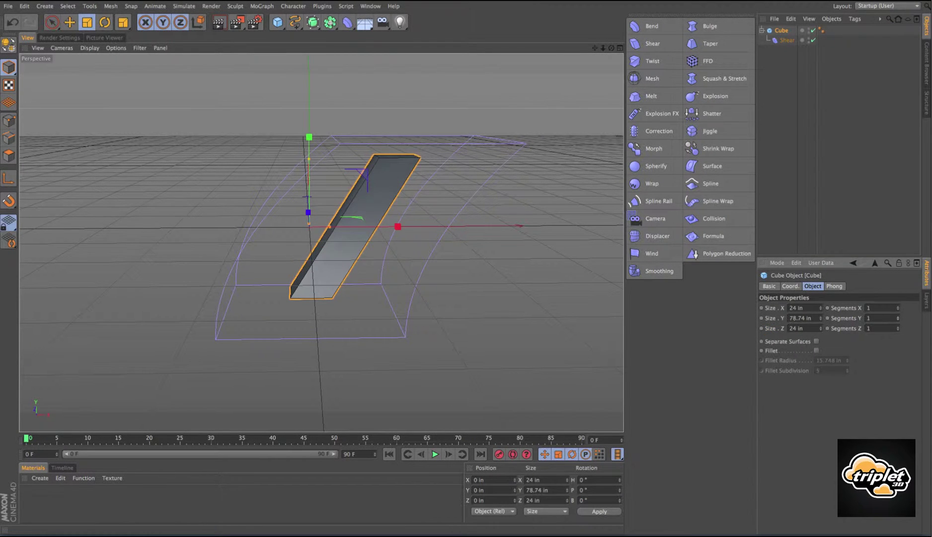
left_click_drag(377, 249, 274, 272, "alt")
left_click_drag(898, 318, 898, 293)
- Reset the Shear deformer's angle to 0° and try out its curvature
left_click(786, 39)
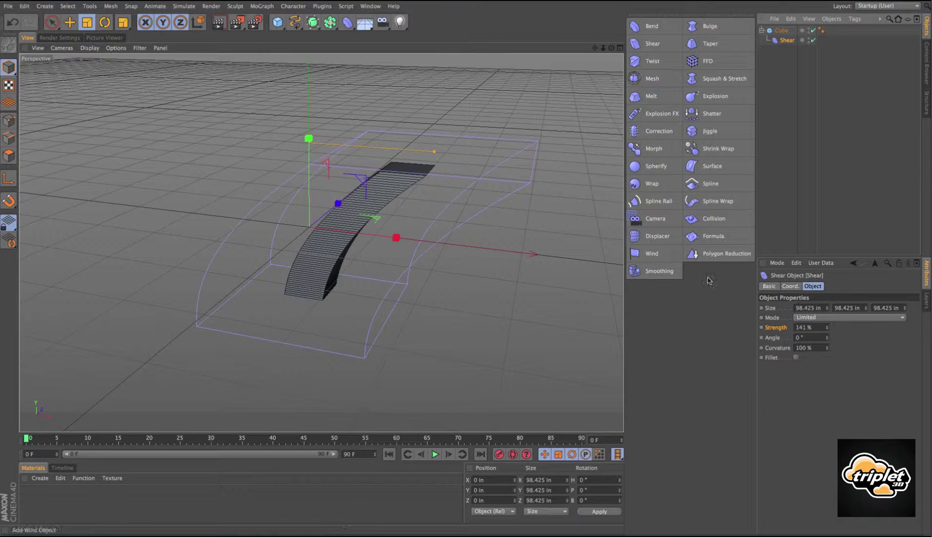
left_click_drag(827, 351, 828, 344)
left_click_drag(373, 351, 477, 346, "alt")
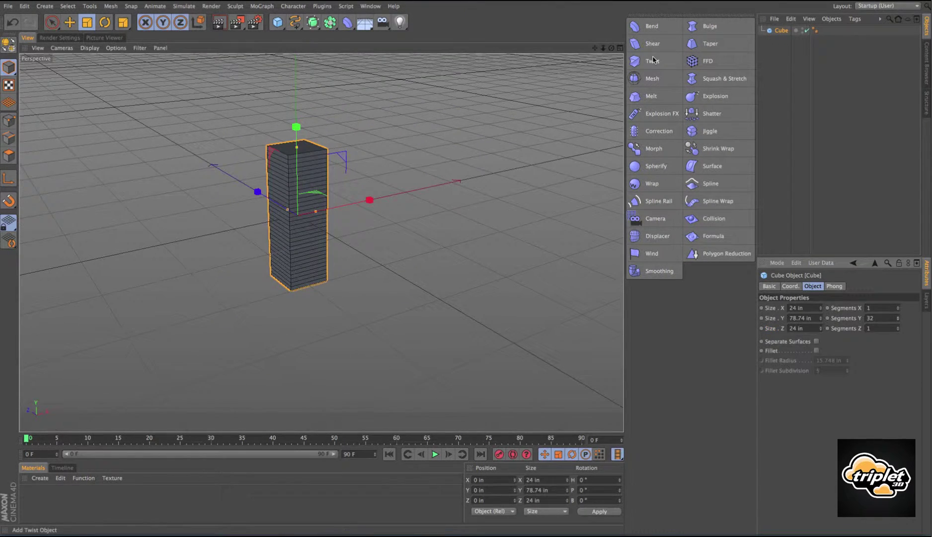
- Add a Twist deformer as a child of the cube and adjust its angle to twist the mesh
left_click(652, 61)
left_click(783, 33)
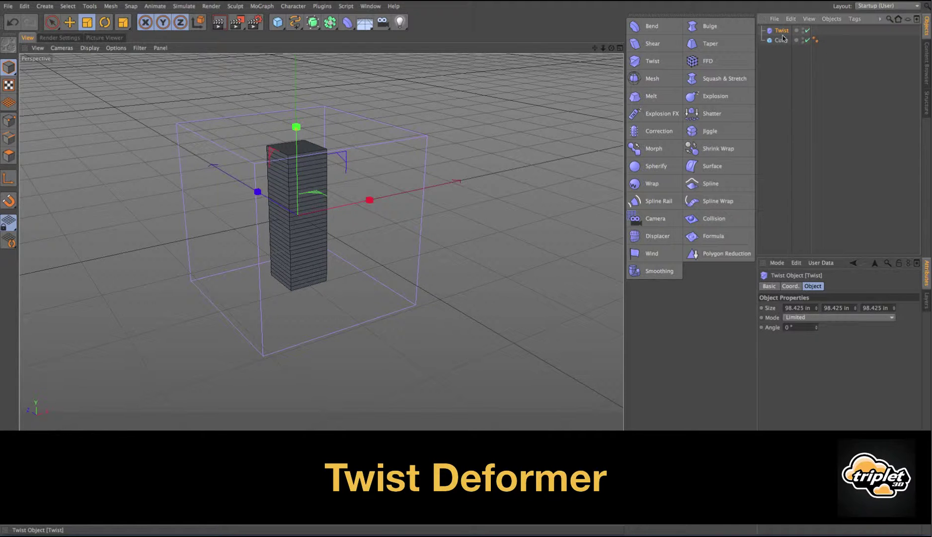
left_click_drag(784, 43, 786, 44)
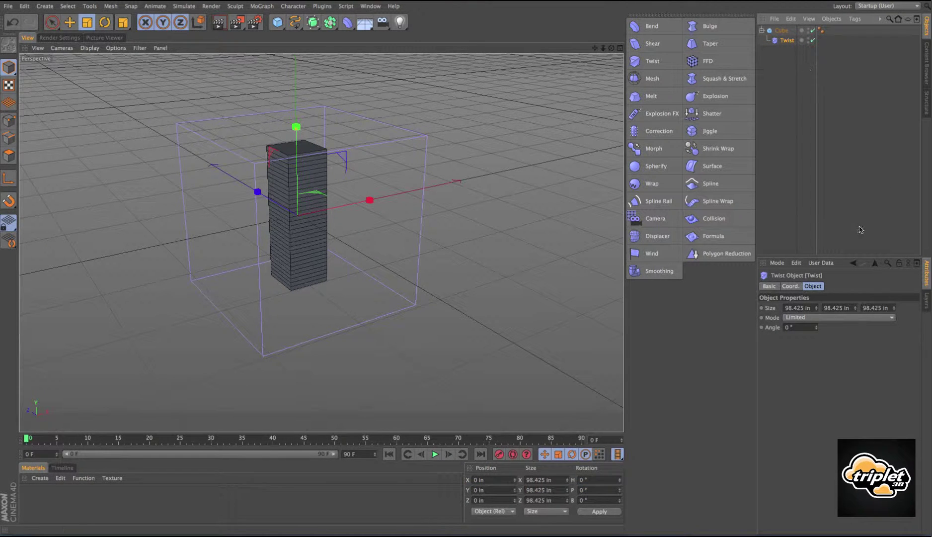
left_click_drag(818, 328, 806, 323)
left_click_drag(191, 342, 401, 285, "alt")
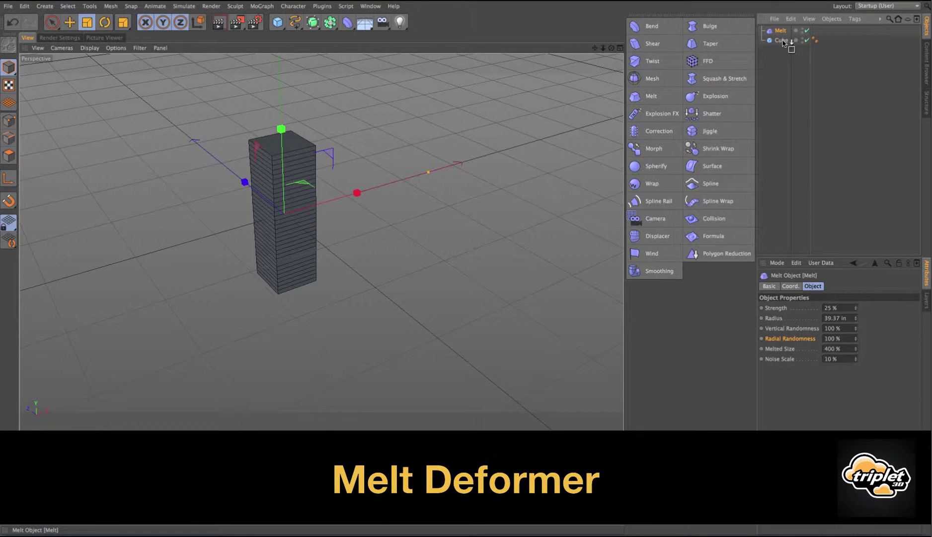
- Nest the Melt deformer under the cube and move it up to about 7 in on Y
left_click_drag(782, 44, 781, 41)
mouse_move(391, 260)
left_mouse_down("alt")
mouse_move(474, 160)
mouse_move(411, 221)
mouse_move(421, 212)
mouse_move(443, 225)
left_mouse_up("alt")
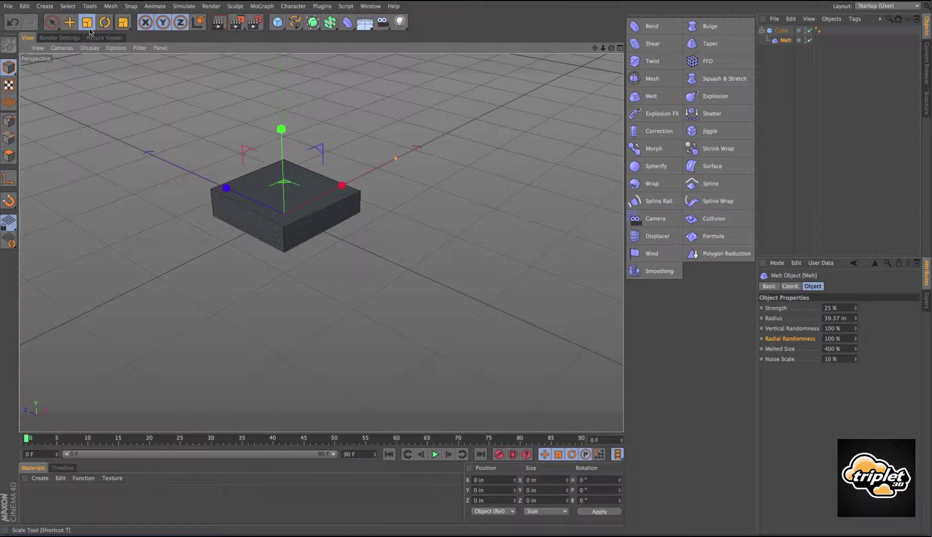
left_click(69, 22)
mouse_move(281, 129)
left_mouse_down()
mouse_move(279, 55)
mouse_move(281, 118)
left_mouse_up()
left_click_drag(317, 160, 302, 146, "alt")
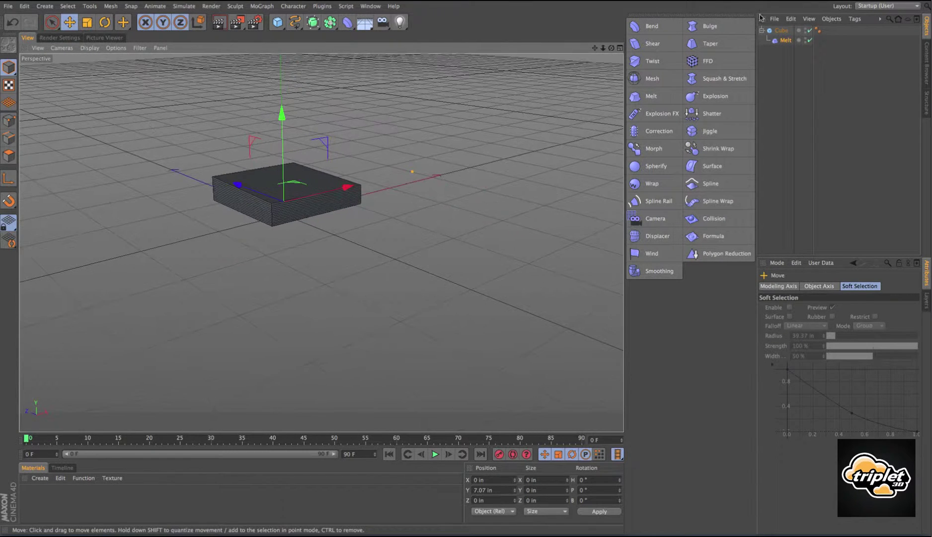
- Replace the cube with a sphere primitive while keeping the Melt deformer in the scene
left_click_drag(786, 41, 783, 53)
left_click(782, 31)
key("Delete")
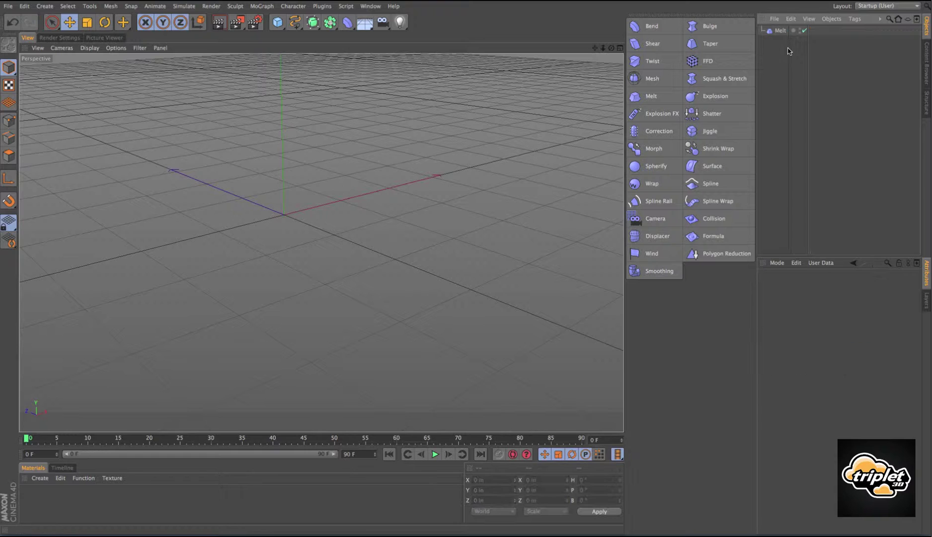
left_click_drag(279, 27, 422, 34)
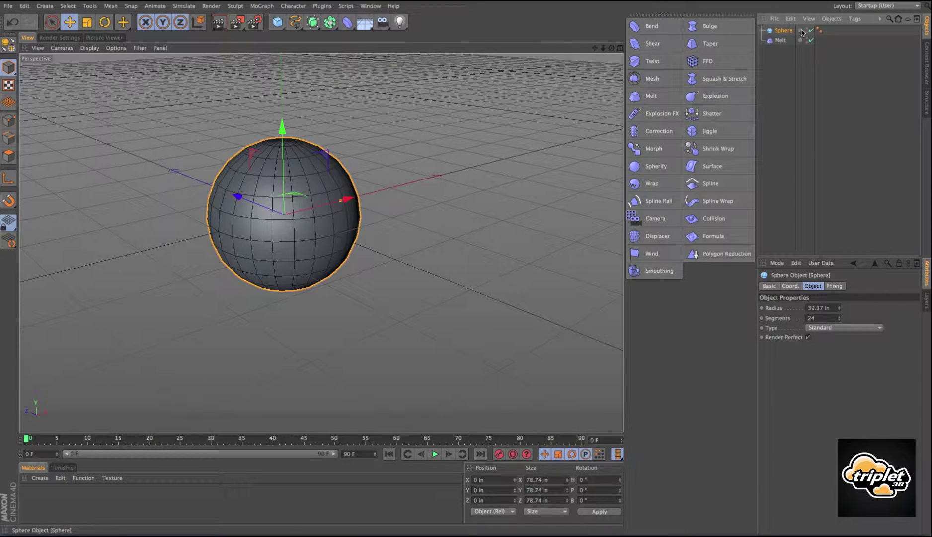
- Make the Melt deformer a child of the sphere and set its strength to 0%
left_click_drag(785, 33, 785, 31)
left_click_drag(377, 208, 482, 163, "alt")
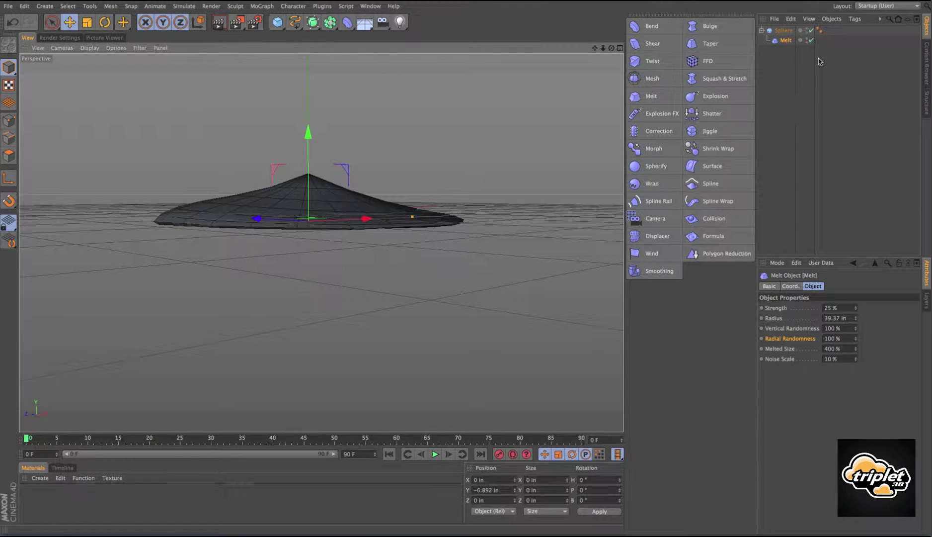
left_click_drag(855, 309, 855, 323)
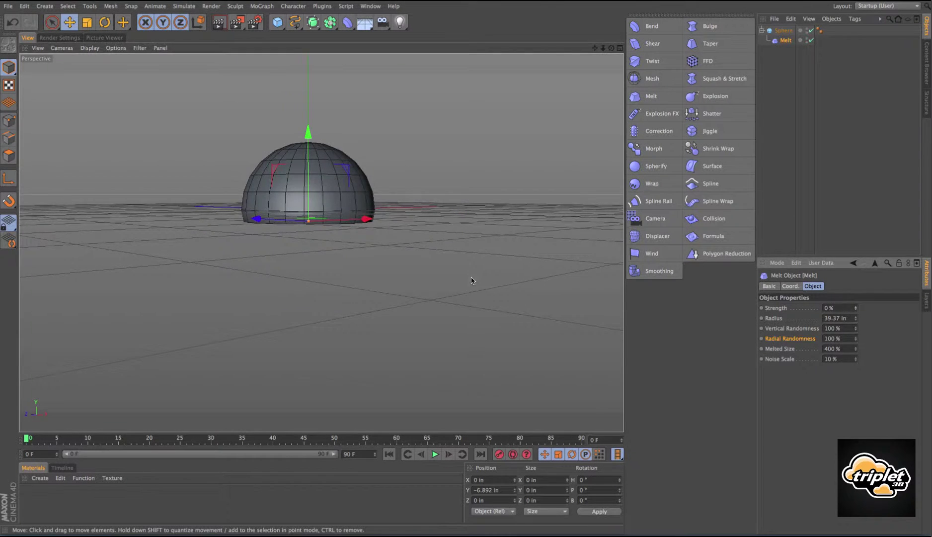
left_click_drag(471, 279, 520, 304, "alt")
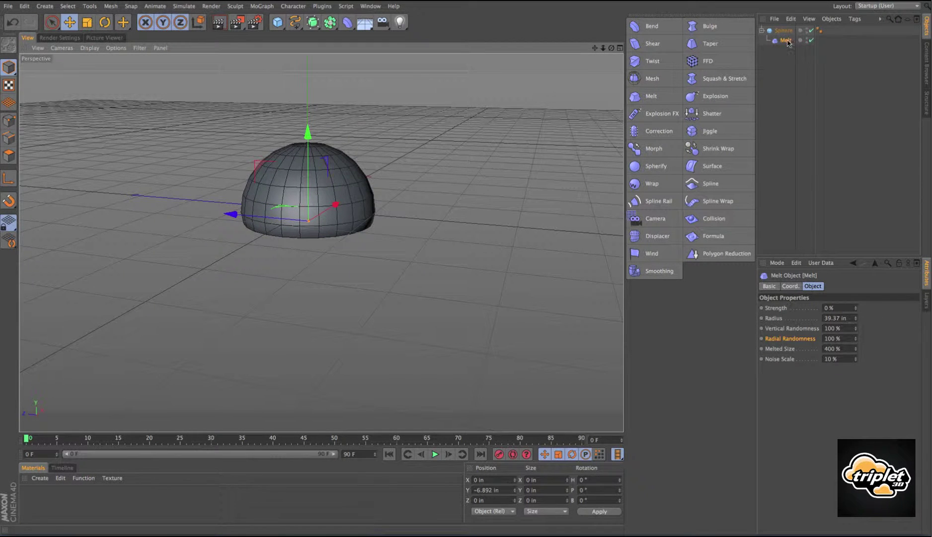
- Move the Melt deformer down to about -43.3 in on Y and try out its strength on the sphere
left_click_drag(309, 133, 307, 199)
left_click_drag(406, 223, 422, 201, "alt")
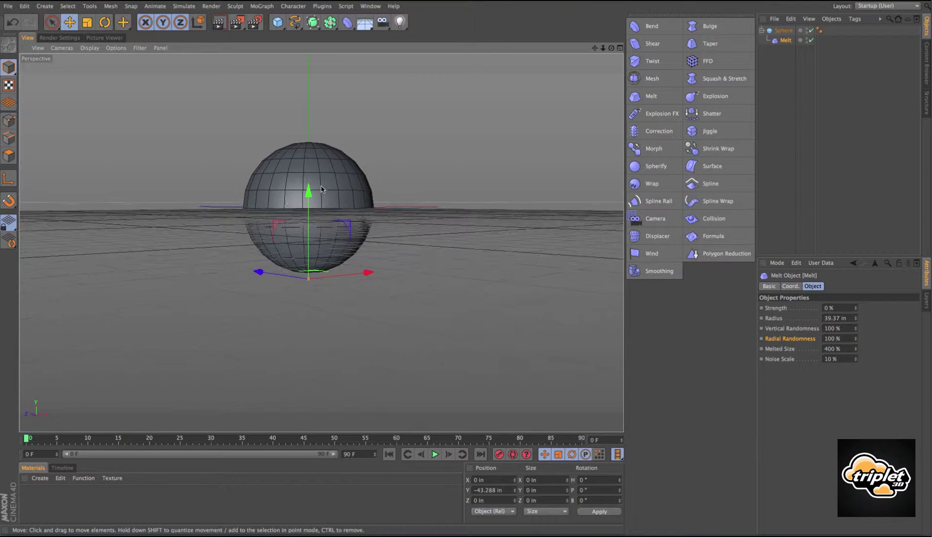
right_click_drag(320, 187, 359, 194, "alt")
left_click_drag(359, 194, 389, 311, "alt")
mouse_move(855, 308)
left_mouse_down()
mouse_move(855, 286)
mouse_move(855, 305)
left_mouse_up()
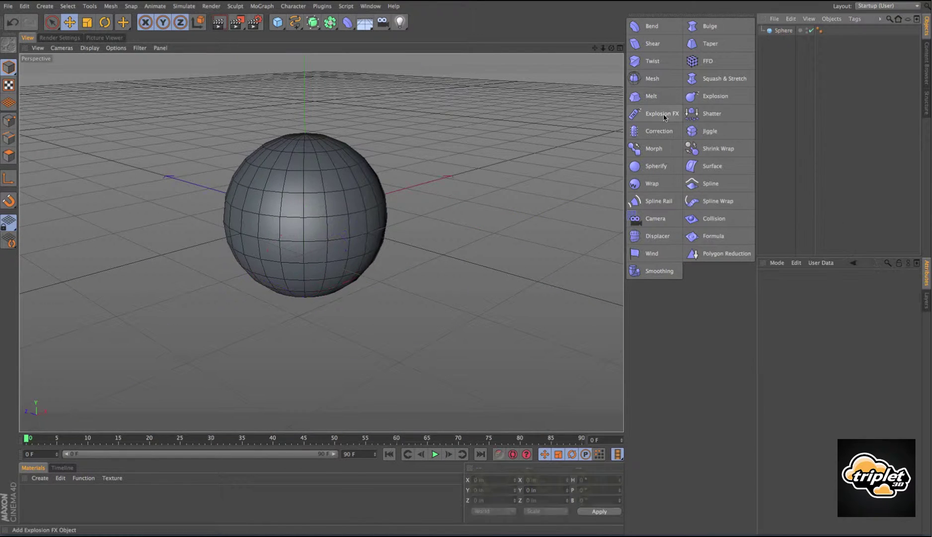
- Delete the Melt deformer and add an Explosion FX deformer as a child of the sphere
key("Delete")
left_click(663, 114)
left_click_drag(786, 33, 785, 41)
left_click_drag(527, 140, 456, 109, "alt")
middle_click_drag(456, 109, 411, 137, "alt")
right_click_drag(412, 136, 448, 140, "alt")
left_click_drag(447, 140, 474, 133, "alt")
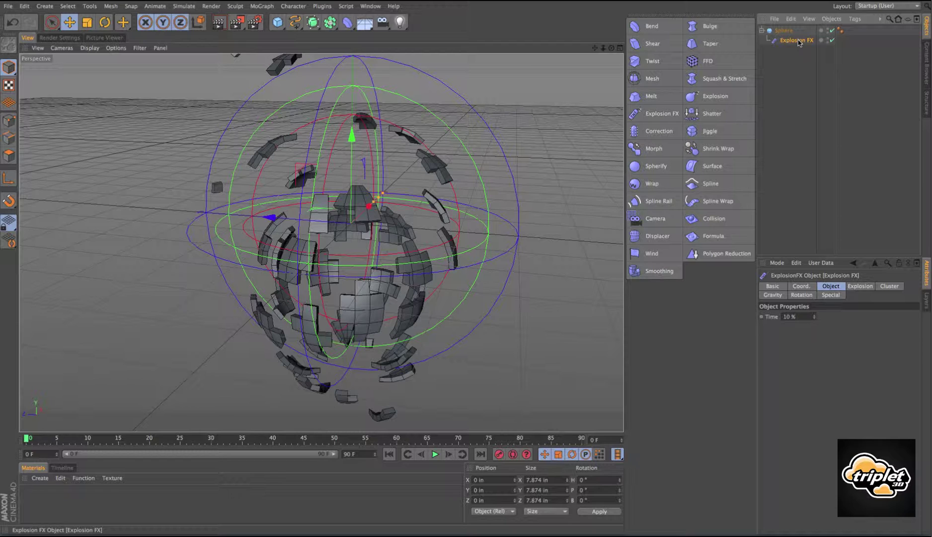
- Adjust the Explosion FX deformer's time and set its explosion strength to about 645
mouse_move(814, 318)
left_mouse_down()
mouse_move(813, 343)
mouse_move(814, 318)
left_mouse_up()
left_click(861, 286)
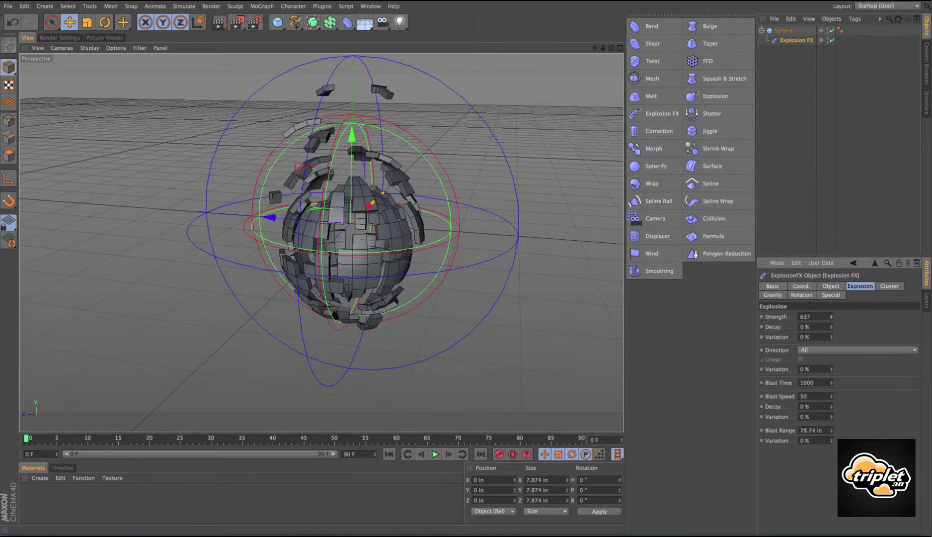
left_click_drag(471, 170, 382, 161, "alt")
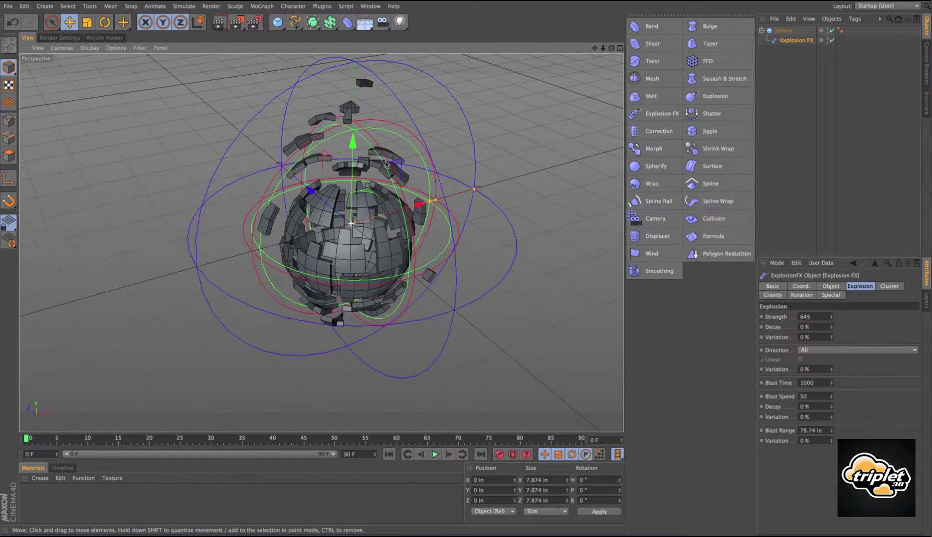
- Shrink the green explosion sphere in the viewport and try out the Explosion FX gravity settings
left_click_drag(431, 201, 401, 206)
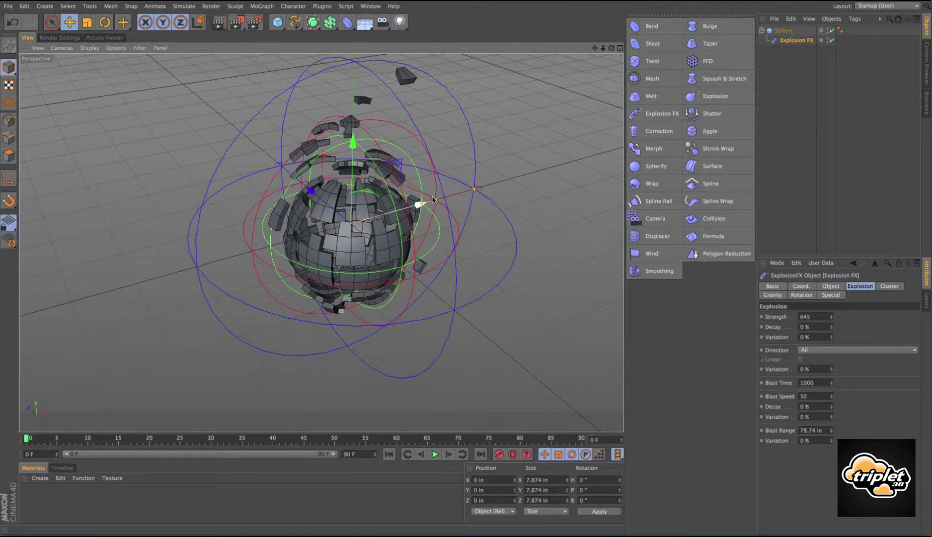
left_click(773, 294)
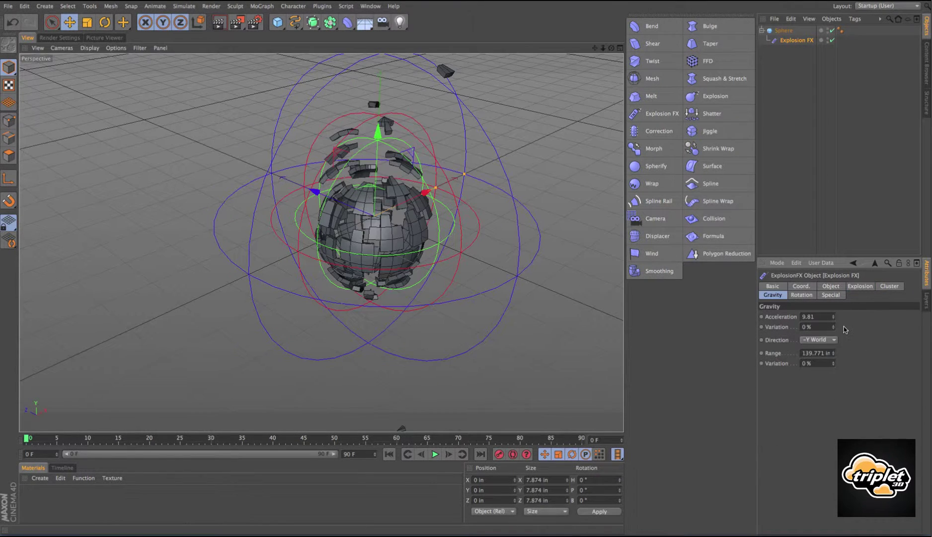
left_click_drag(835, 330, 835, 315)
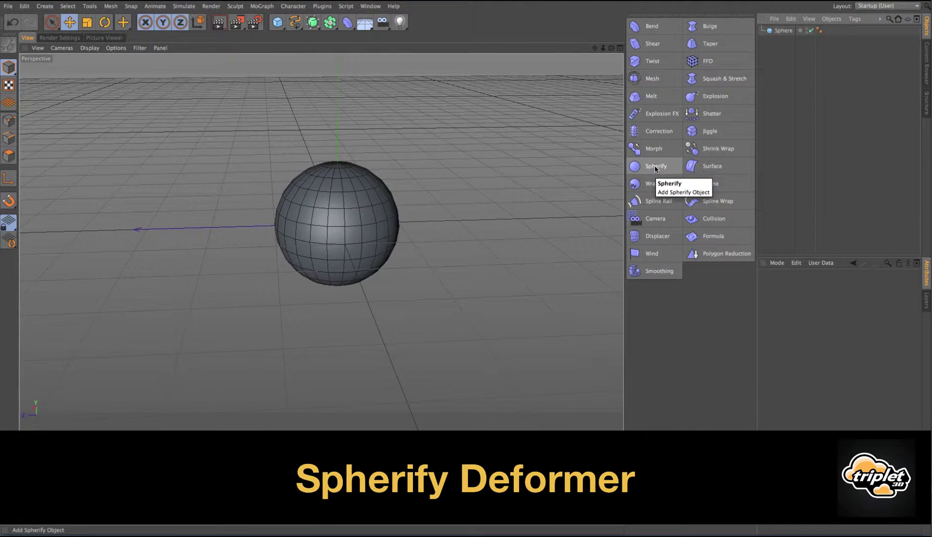
- Replace the sphere with an oil tank primitive and add a Spherify deformer as its child
left_click(656, 169)
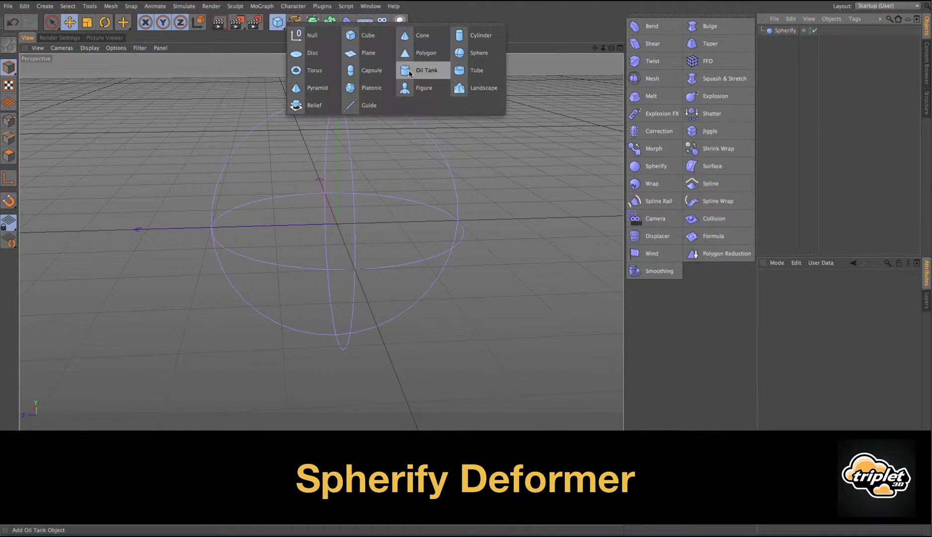
left_click(425, 68)
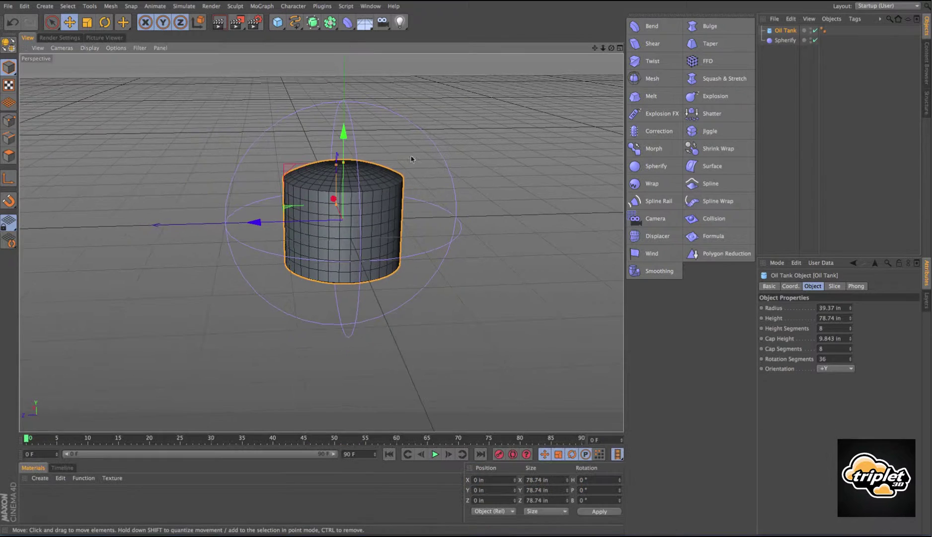
left_click_drag(784, 43, 788, 32)
left_click(801, 31)
left_click(792, 42)
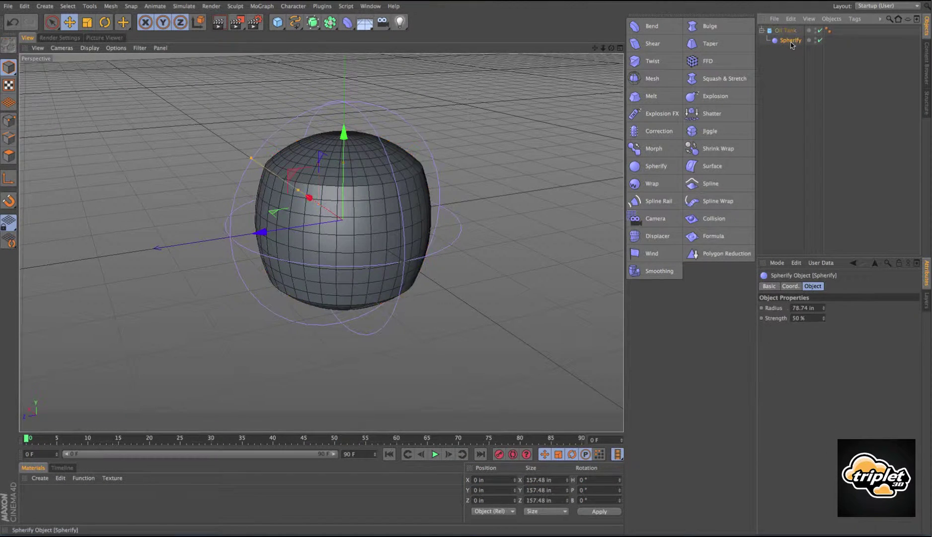
- Vary the Spherify strength on the oil tank from 0% to 100%, ending at 40%
left_click_drag(824, 319, 824, 348)
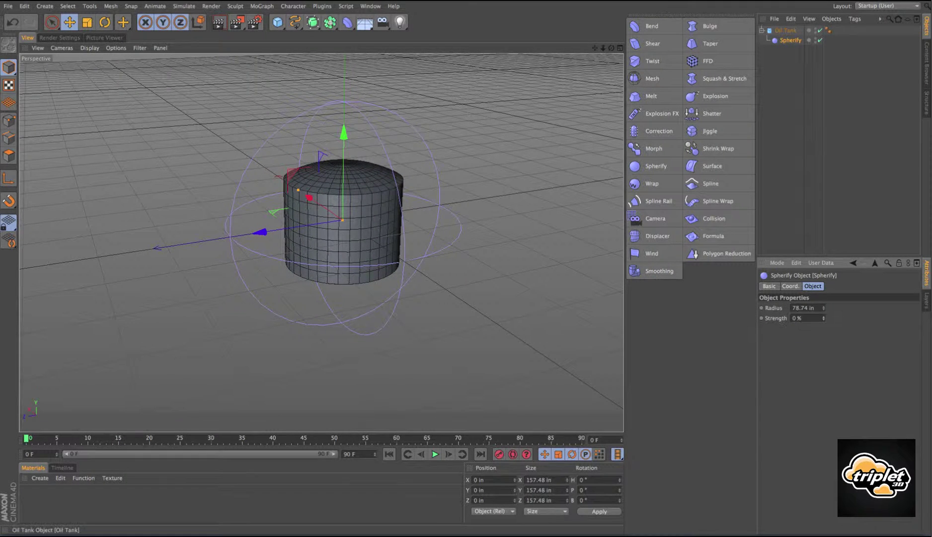
left_click_drag(823, 321, 823, 269)
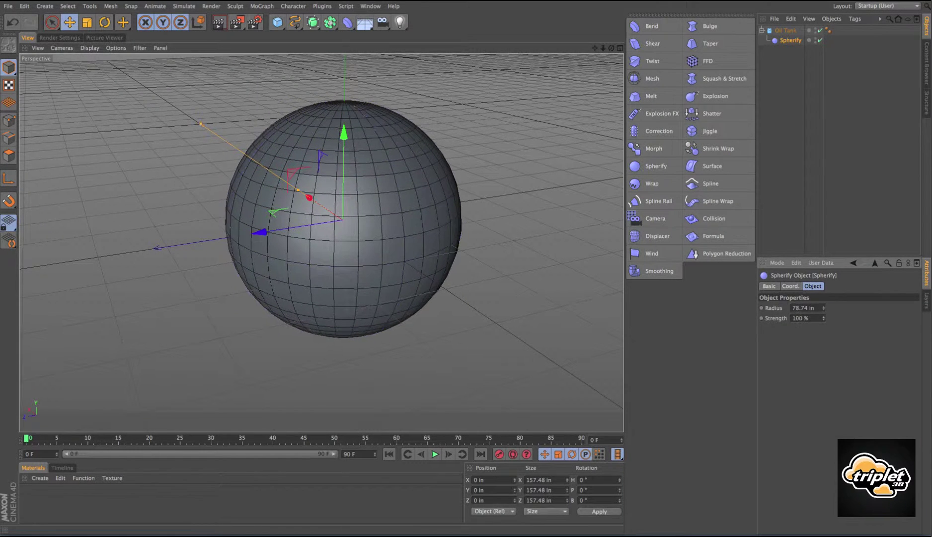
left_click_drag(824, 318, 823, 358)
- Add a cylinder primitive, move the Spherify deformer under it and set the deformer's strength to 100%
left_click(278, 23)
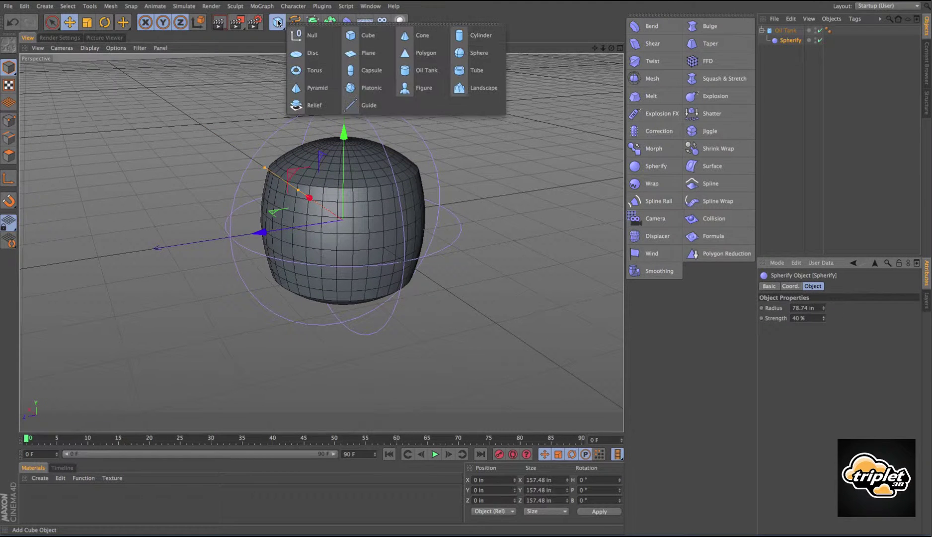
left_click(458, 36)
left_click_drag(790, 51, 784, 40)
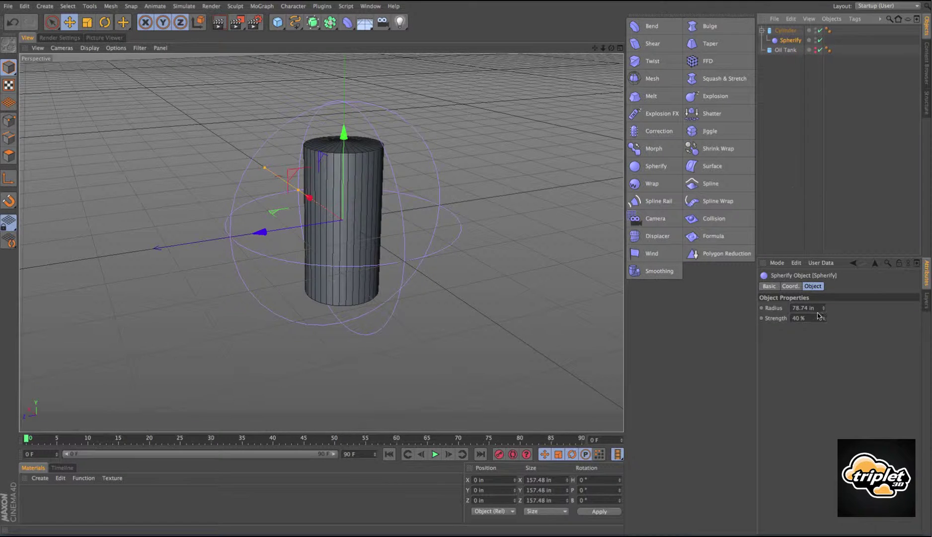
mouse_move(824, 319)
left_mouse_down()
mouse_move(854, 318)
mouse_move(785, 318)
mouse_move(824, 318)
left_mouse_up()
left_click_drag(439, 222, 415, 172, "alt")
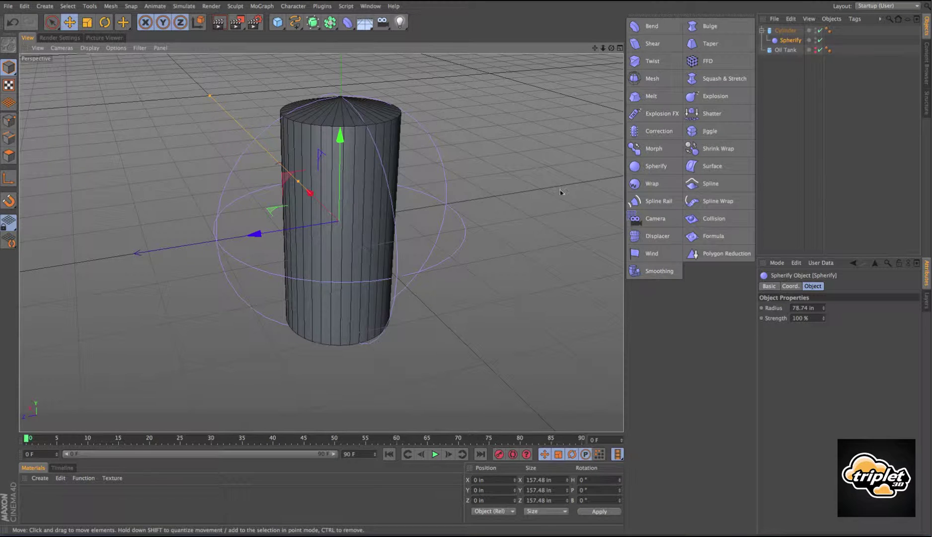
- Set the cylinder's cap segments to 20 and increase its height segments
left_click(786, 29)
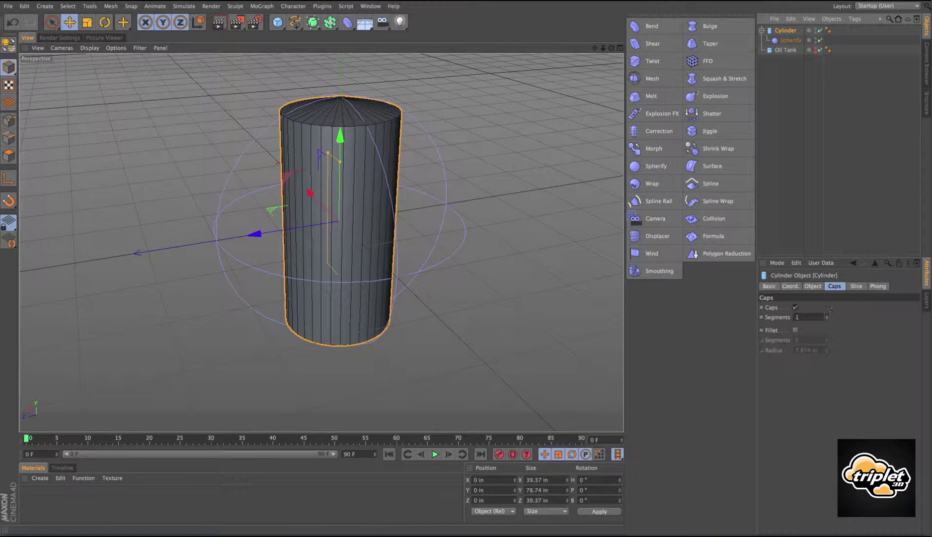
left_click_drag(827, 317, 827, 299)
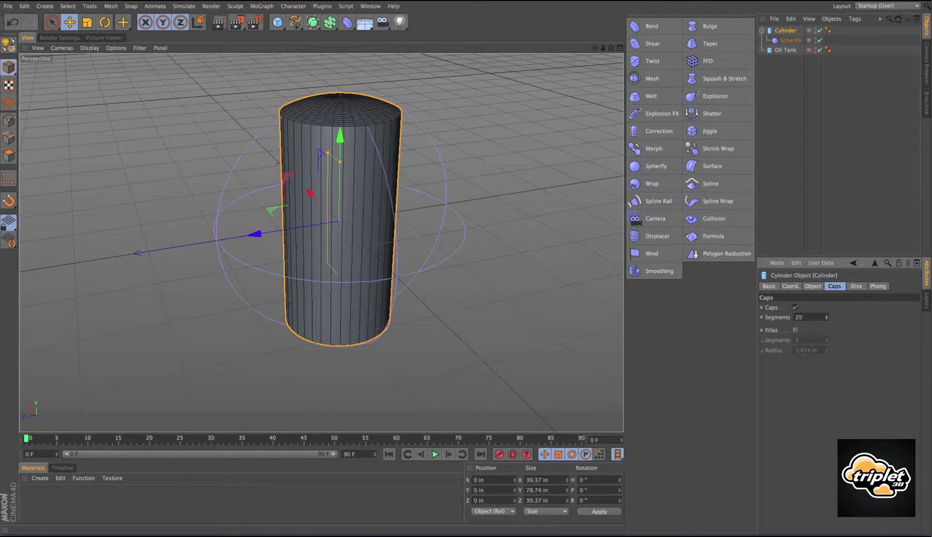
left_click(815, 290)
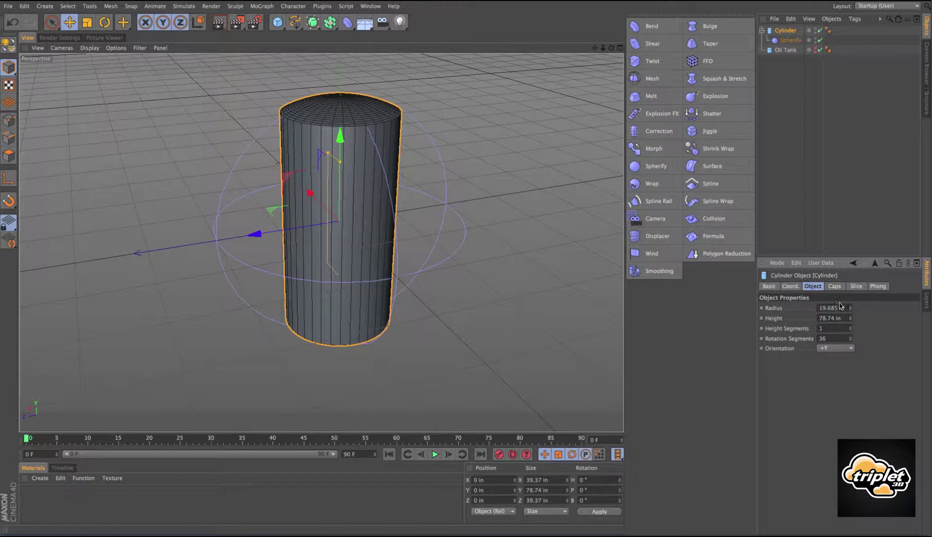
left_click_drag(850, 331, 849, 313)
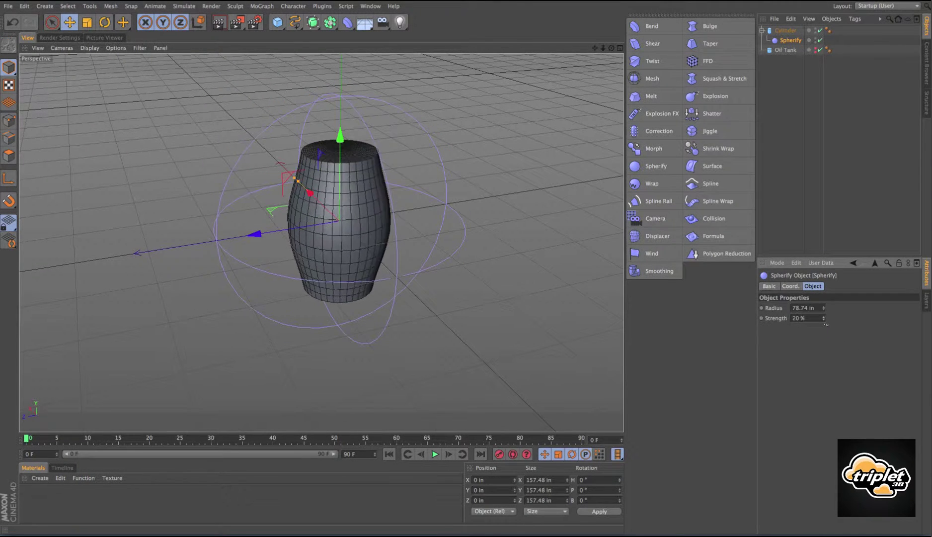
- Raise the Spherify strength on the subdivided cylinder to 100% and lower it to about 30%
mouse_move(826, 324)
left_mouse_down()
mouse_move(826, 309)
mouse_move(823, 321)
left_mouse_up()
left_click_drag(466, 285, 532, 283, "alt")
mouse_move(823, 322)
left_mouse_down()
mouse_move(823, 348)
mouse_move(823, 304)
left_mouse_up()
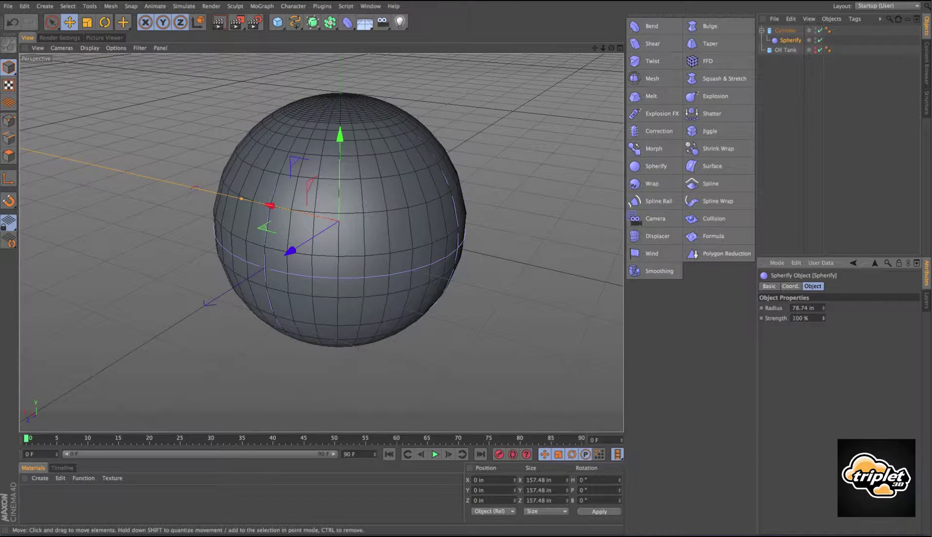
left_click_drag(558, 330, 470, 322, "alt")
left_click_drag(825, 322, 826, 324)
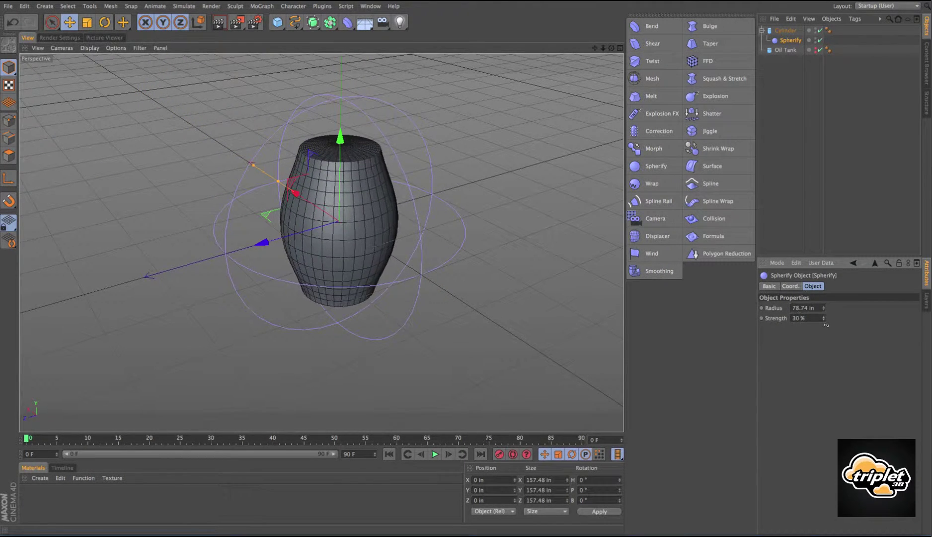
- Try out the cylinder's height segments and clear all objects from the scene
left_click(784, 31)
left_click_drag(849, 332, 849, 329)
left_click_drag(787, 143, 764, 28)
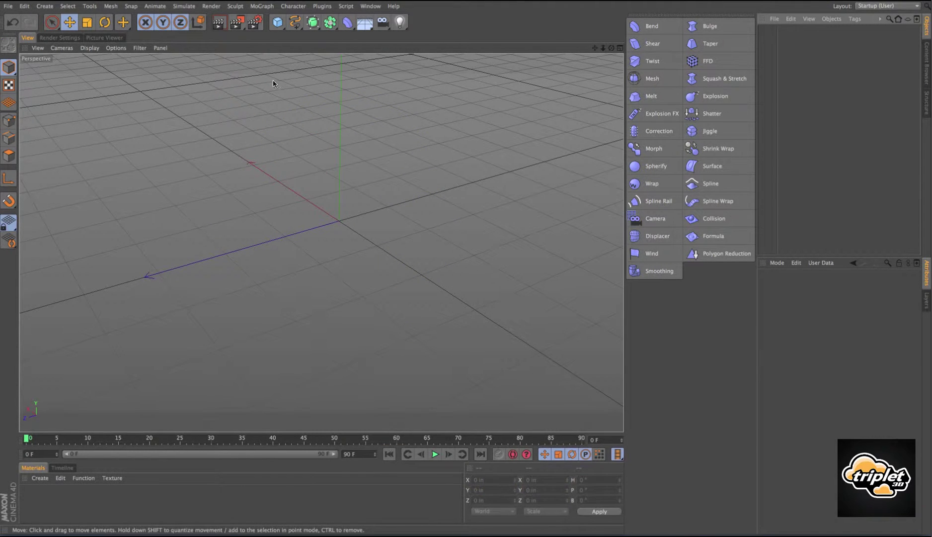
- Add a cube primitive and thin it to about 10.4 in along Z
left_click_drag(278, 22, 352, 37)
left_click_drag(454, 271, 433, 273, "alt")
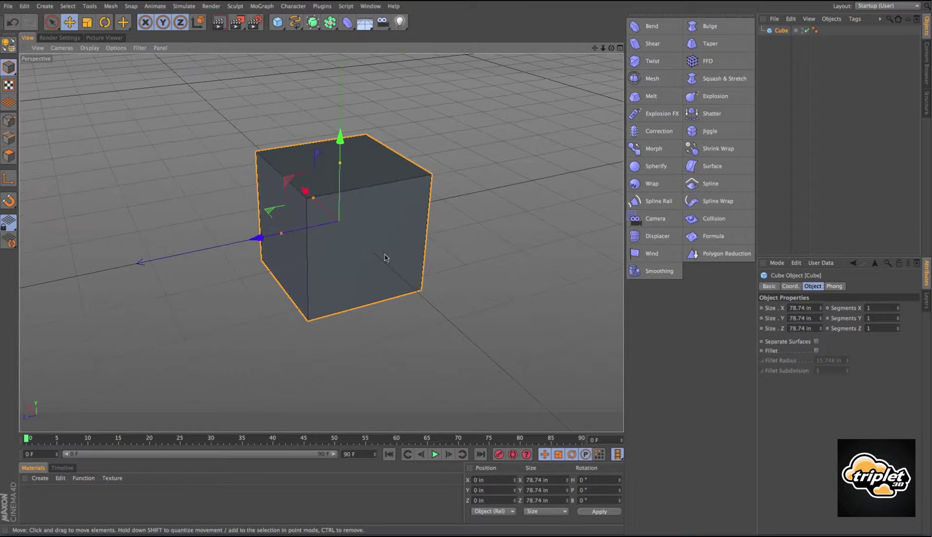
left_click_drag(281, 237, 332, 222)
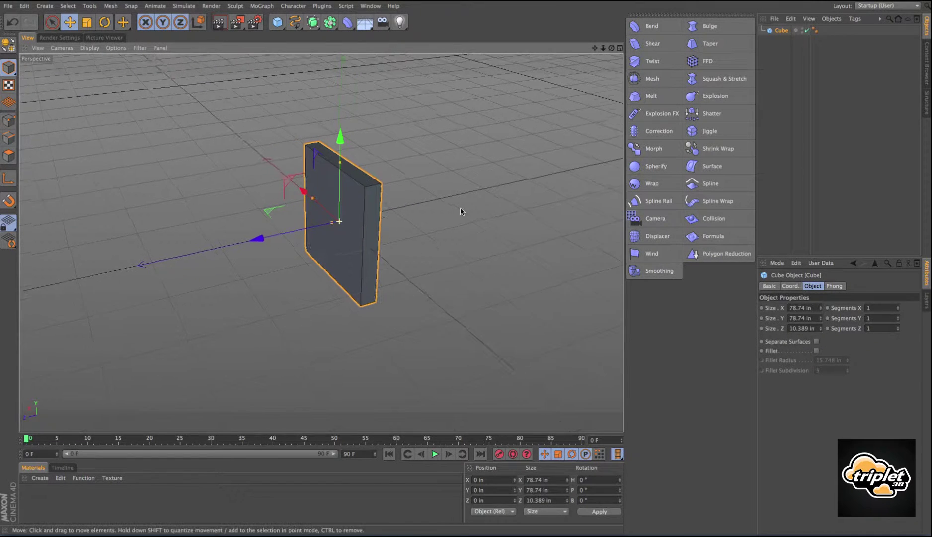
- Add a Wrap deformer and make it a child of the cube
left_click(652, 184)
left_click_drag(781, 31, 784, 40)
left_click_drag(531, 119, 456, 124, "alt")
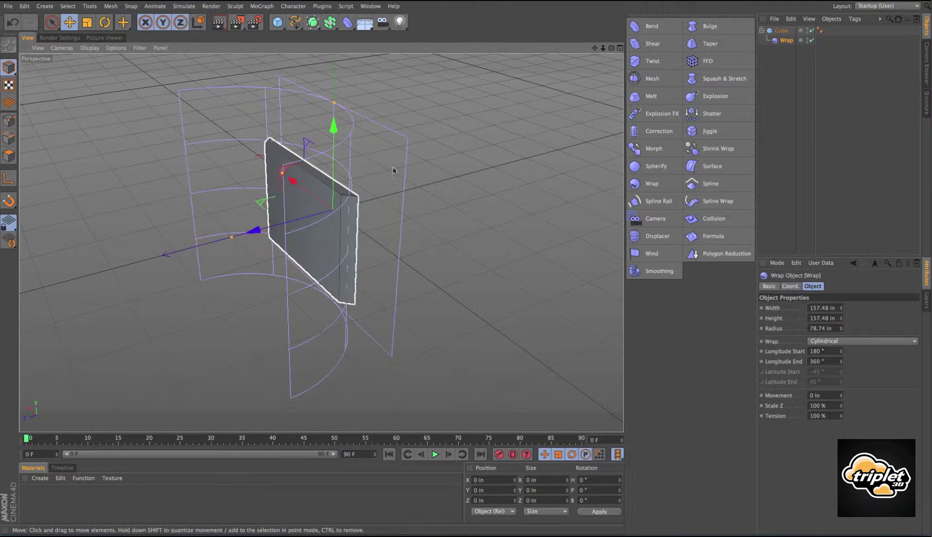
- Increase the cube's X segments so that it bends smoothly around the Wrap deformer
left_click(781, 31)
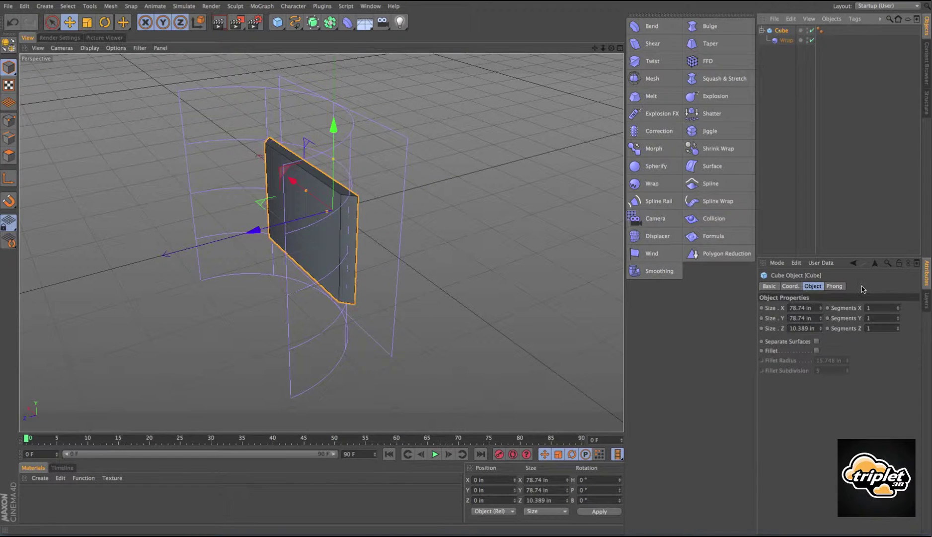
left_click_drag(897, 319, 898, 298)
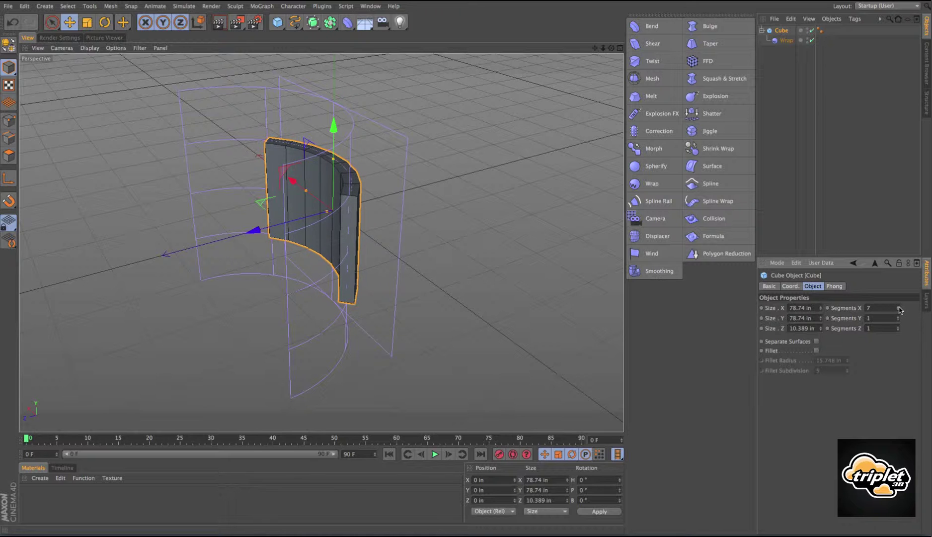
left_click_drag(348, 259, 373, 247, "alt")
- Set the Wrap deformer's size to 78.48 by 135.48 in and its longitude from 148° to 381°
left_click(781, 40)
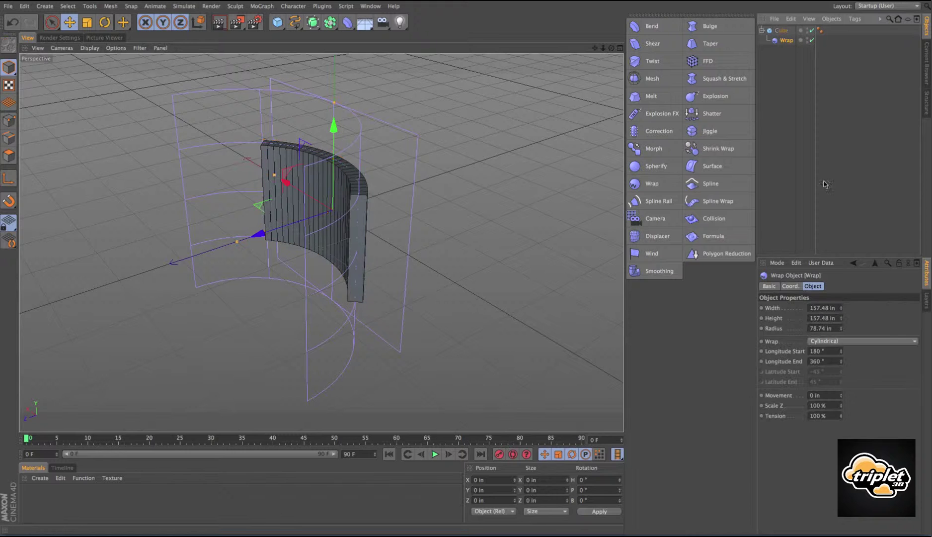
left_click_drag(842, 321, 846, 308)
mouse_move(841, 354)
left_mouse_down()
mouse_move(856, 374)
mouse_move(842, 368)
left_mouse_up()
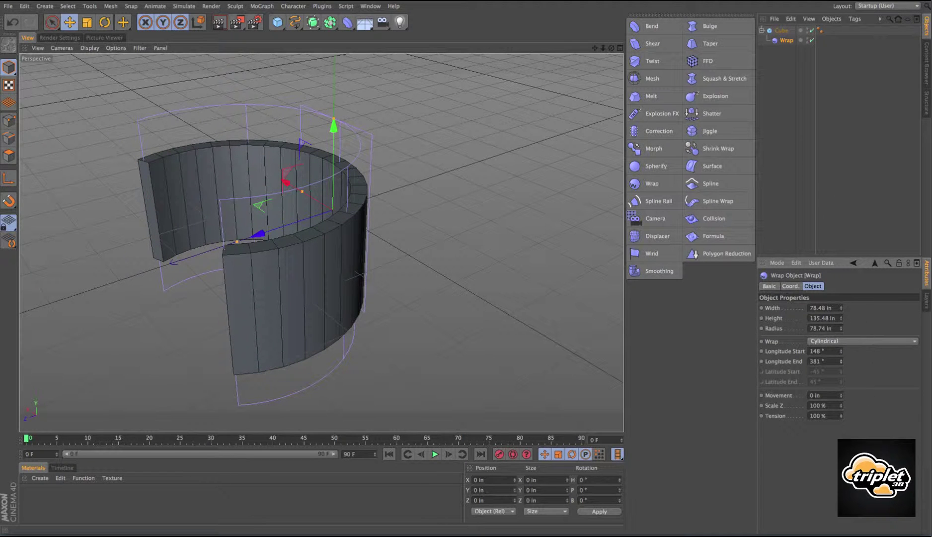
- Raise the Wrap deformer's movement to 84 in and on to 140 in
left_click_drag(842, 395, 842, 374)
right_click_drag(466, 277, 389, 260, "alt")
left_click_drag(387, 259, 431, 246, "alt")
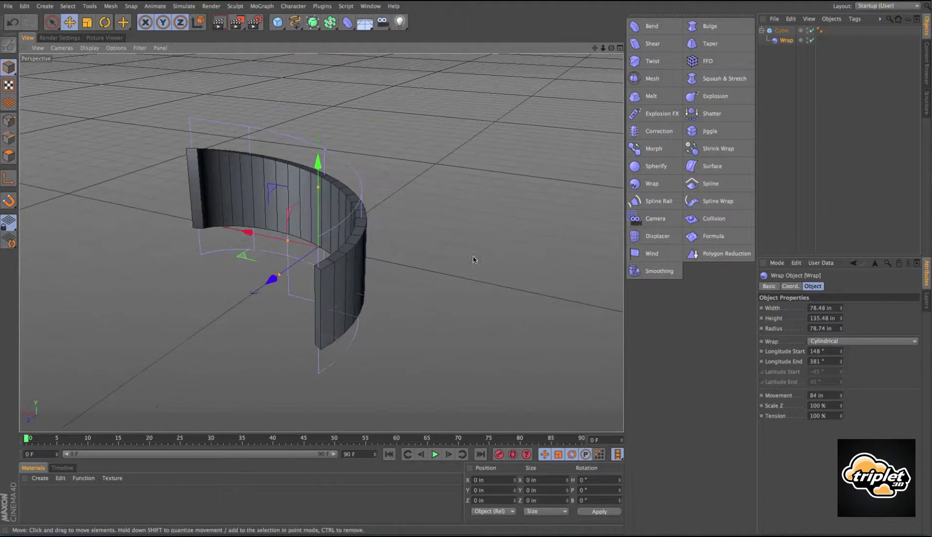
left_click_drag(843, 398, 842, 389)
left_click_drag(424, 273, 526, 249, "alt")
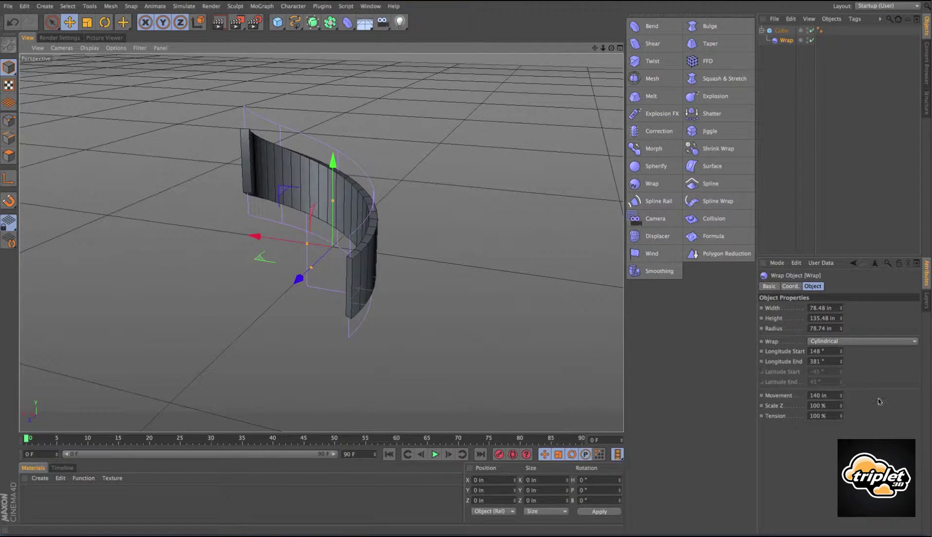
- Vary the tension of the Wrap deformer on the cube
mouse_move(841, 416)
left_mouse_down()
mouse_move(841, 427)
mouse_move(841, 417)
left_mouse_up()
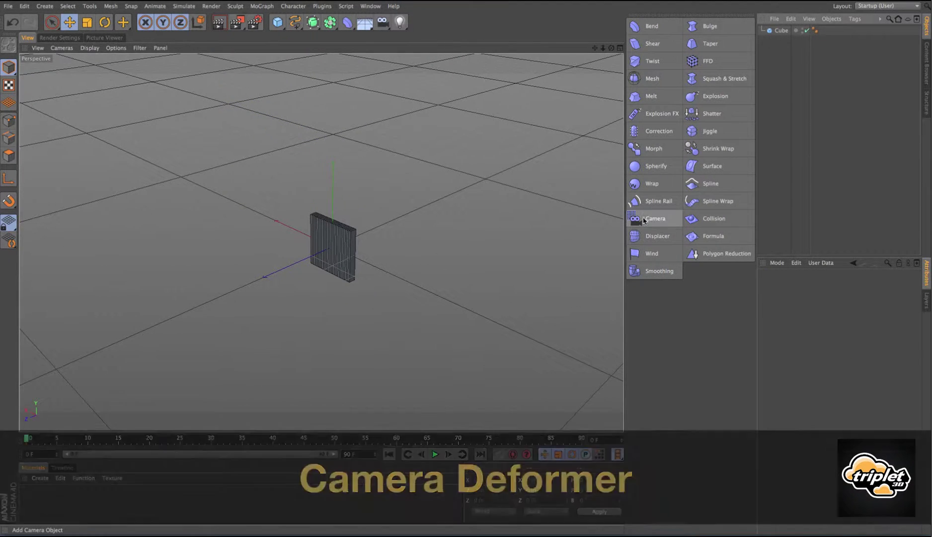
- Add a Camera deformer and delete the cube
left_click(644, 220)
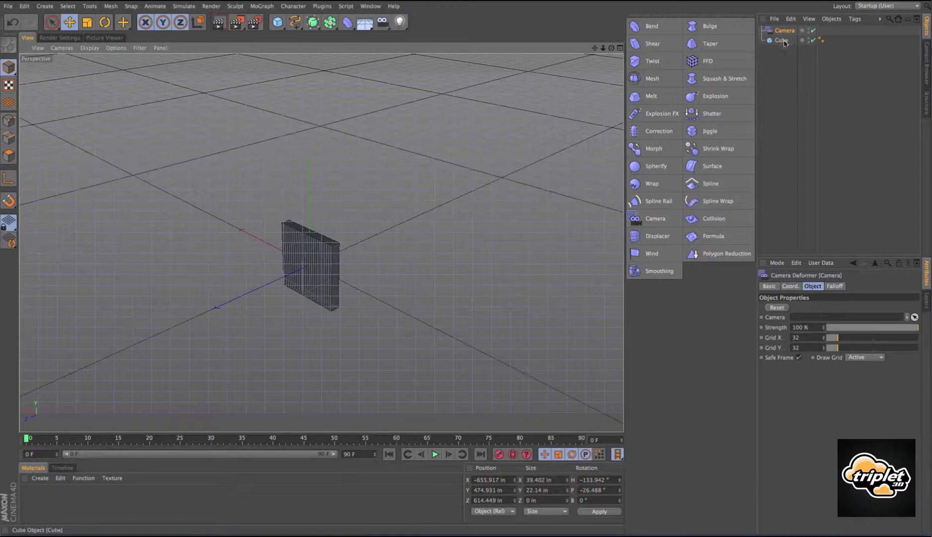
left_click(783, 41)
key("Delete")
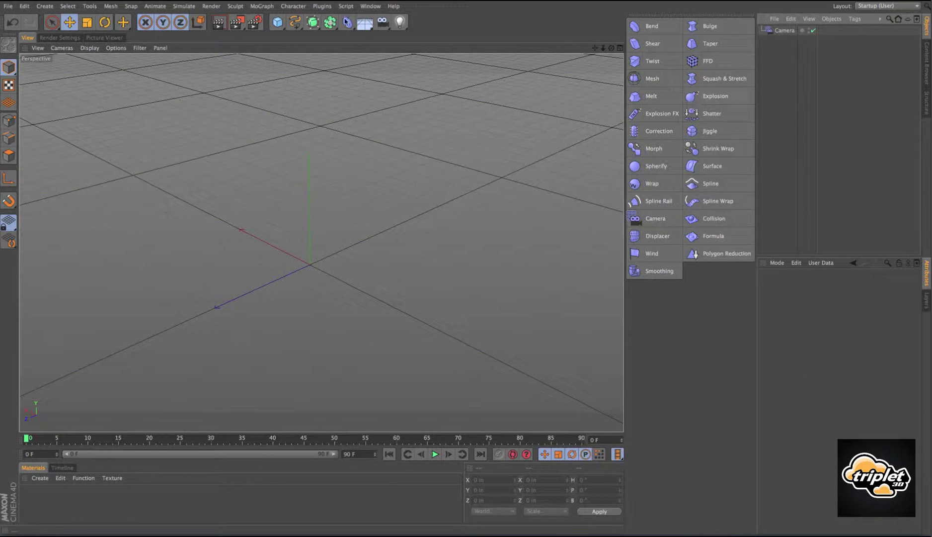
- Add a sphere and make the Camera deformer its child
left_click_drag(278, 23, 489, 56)
right_click_drag(407, 182, 480, 177, "alt")
middle_click_drag(415, 195, 477, 98, "alt")
right_click_drag(400, 171, 428, 160, "alt")
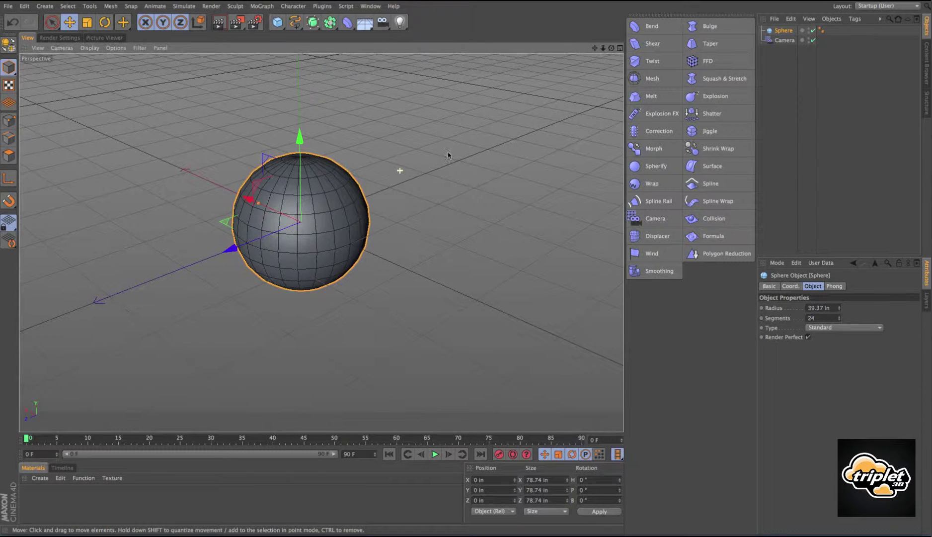
left_click_drag(793, 44, 788, 32)
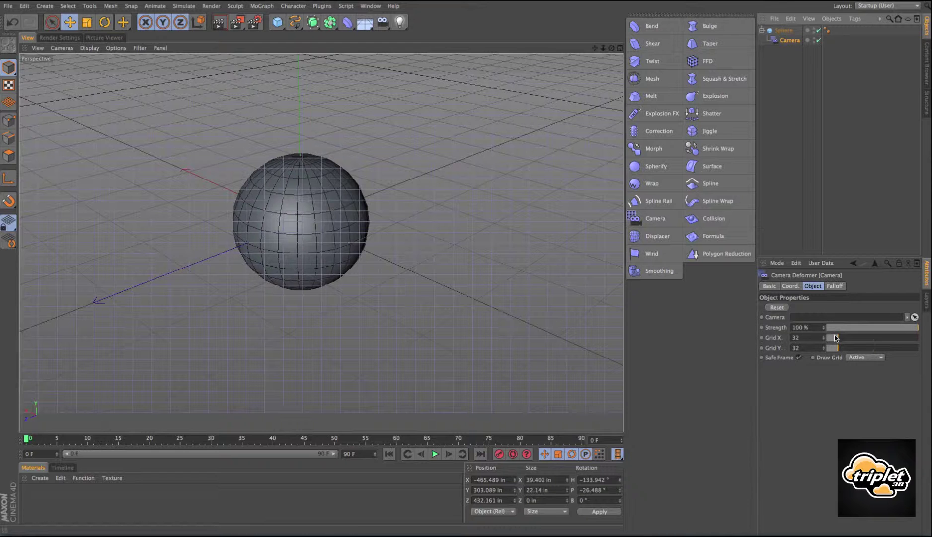
- Set the Camera deformer's Grid X and Grid Y to 20
double_click(808, 337)
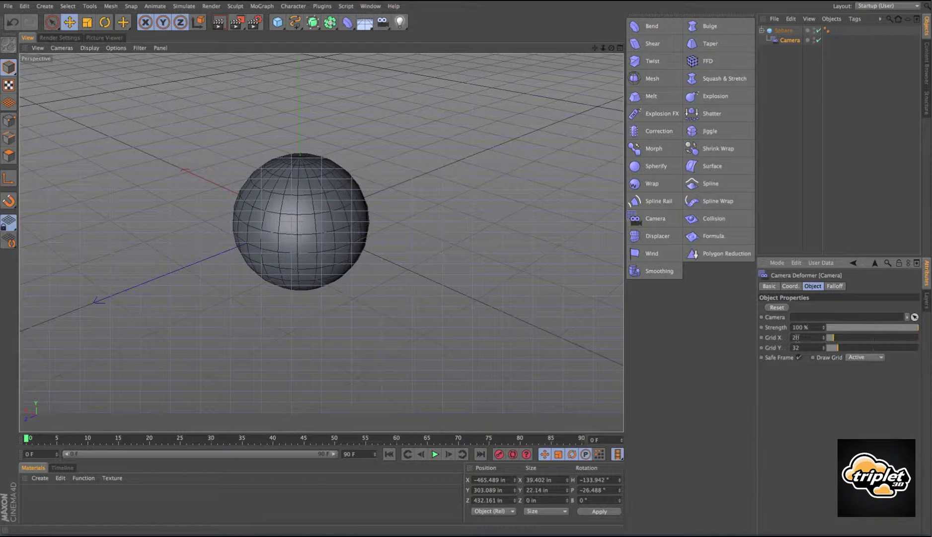
type("20")
key("Return")
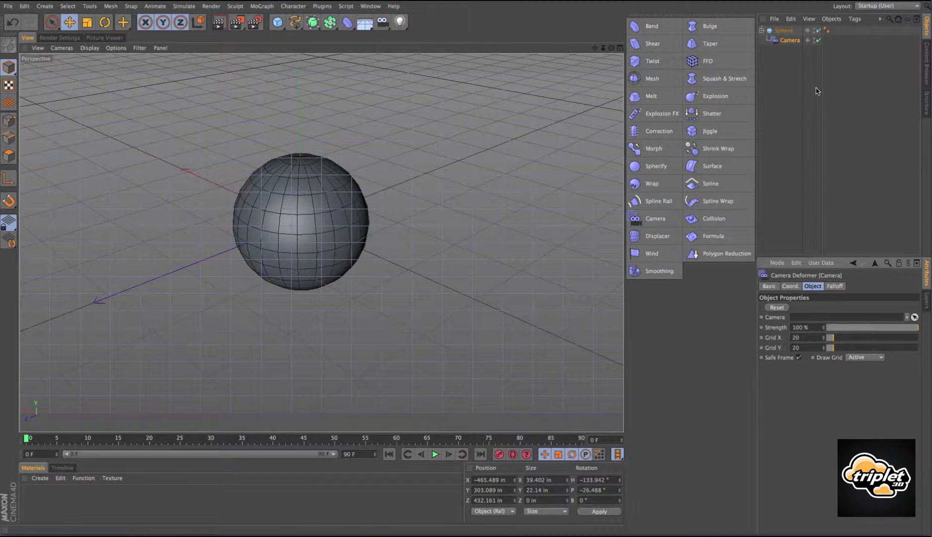
- In point mode, select and move groups of the Camera deformer's grid points with Live Selection to distort the sphere's sides and top
left_click(792, 44)
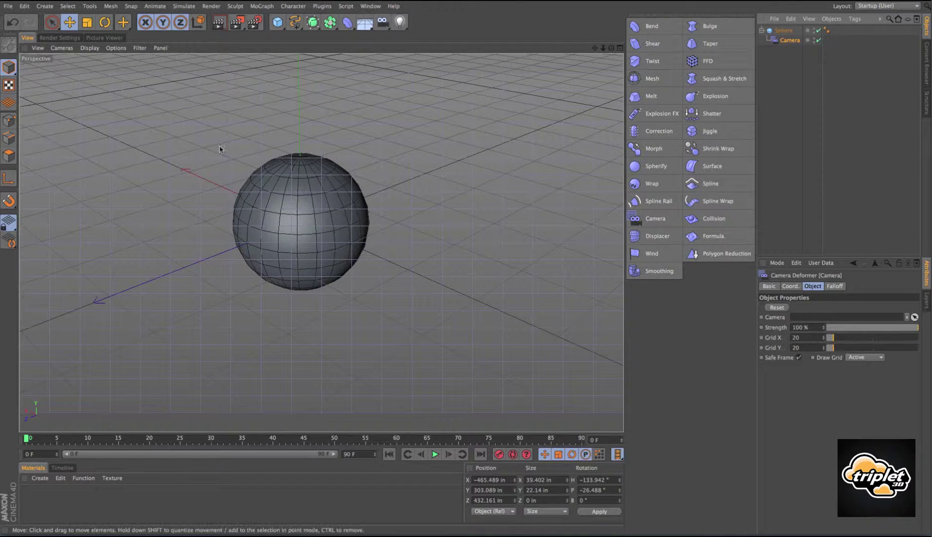
left_click(8, 121)
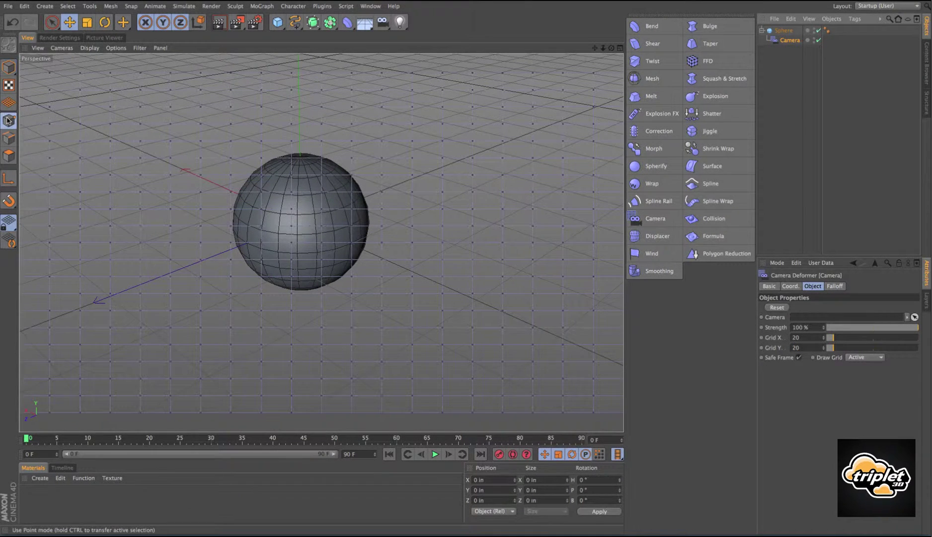
left_click(52, 21)
mouse_move(350, 171)
left_mouse_down()
mouse_move(350, 227)
mouse_move(428, 219)
mouse_move(420, 219)
left_mouse_up()
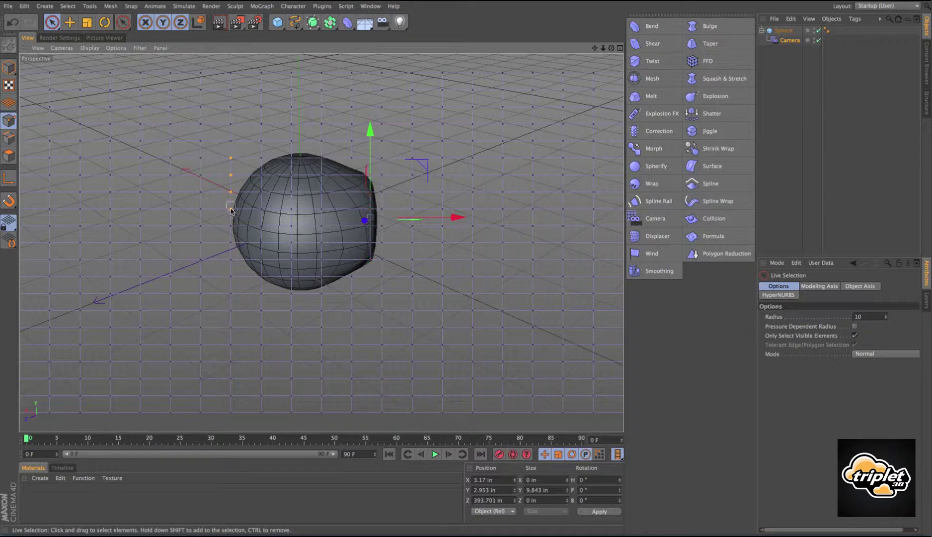
left_click_drag(281, 193, 256, 193)
left_click_drag(361, 125, 361, 125)
left_click_drag(306, 77, 305, 78)
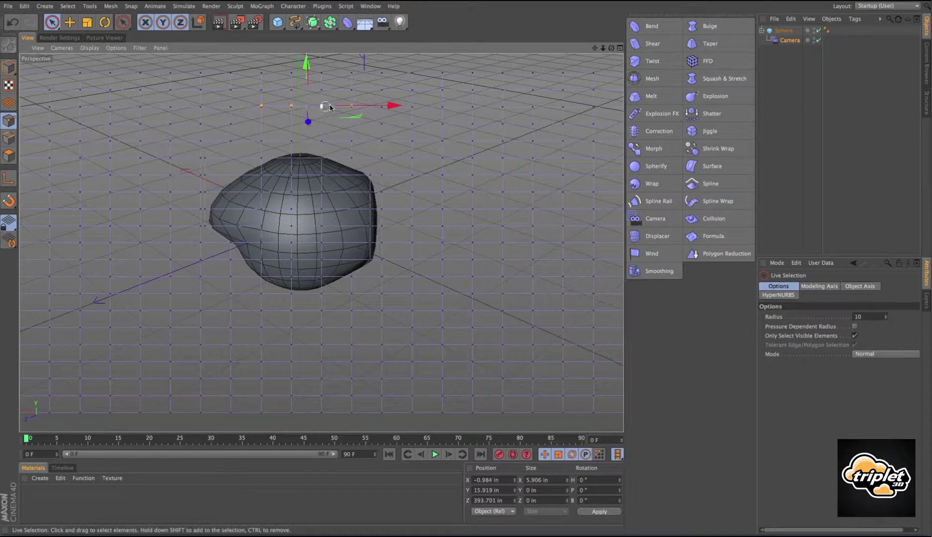
left_click_drag(239, 174, 258, 181, "alt")
- Add a cube, move it along its Z axis and select the Camera deformer to compare it from other angles
left_click(788, 91)
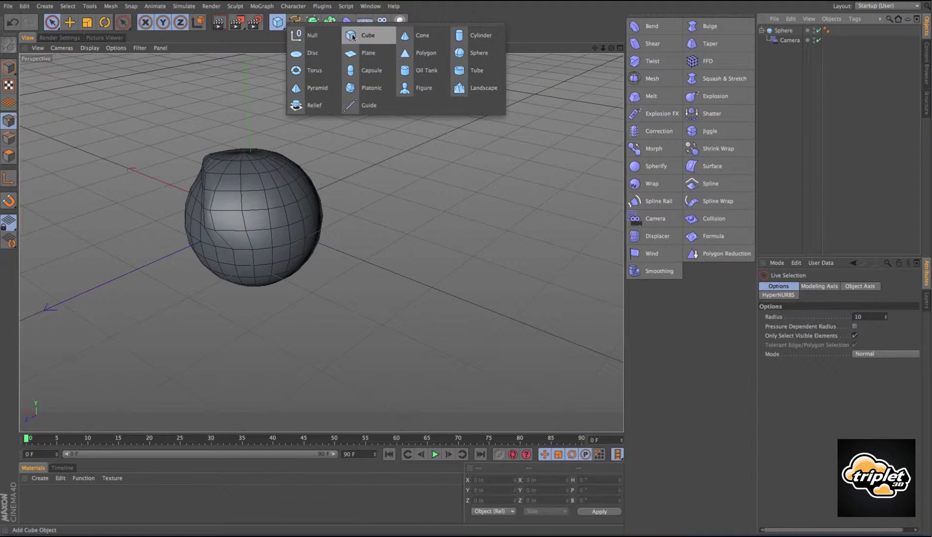
left_click(352, 37)
left_click_drag(186, 246, 314, 191)
left_click(792, 52)
left_click_drag(322, 227, 302, 238, "alt")
left_click_drag(311, 246, 373, 232, "alt")
- Delete all objects in the scene and add a Wind deformer
left_click_drag(793, 59, 776, 30)
key("Delete")
left_click(676, 253)
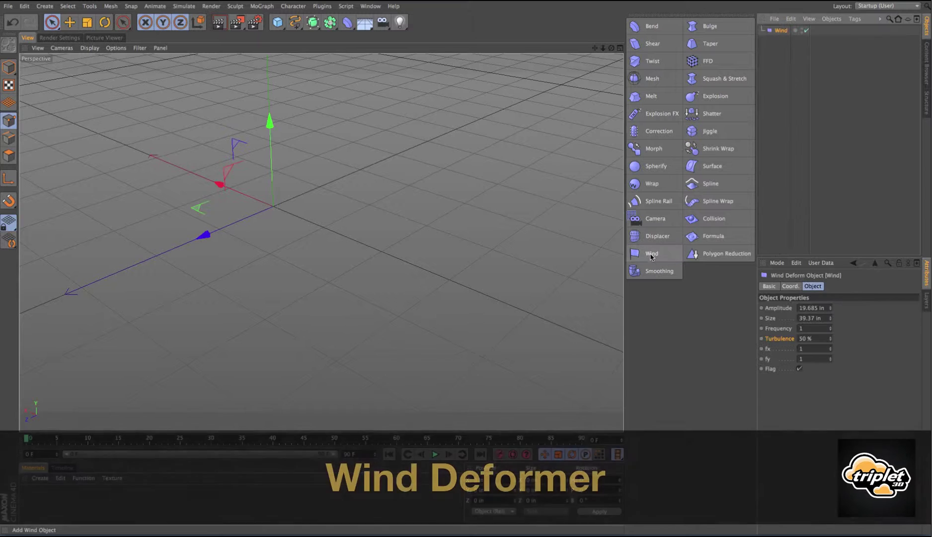
- Add a capsule and make the Wind deformer its child
left_click(280, 23)
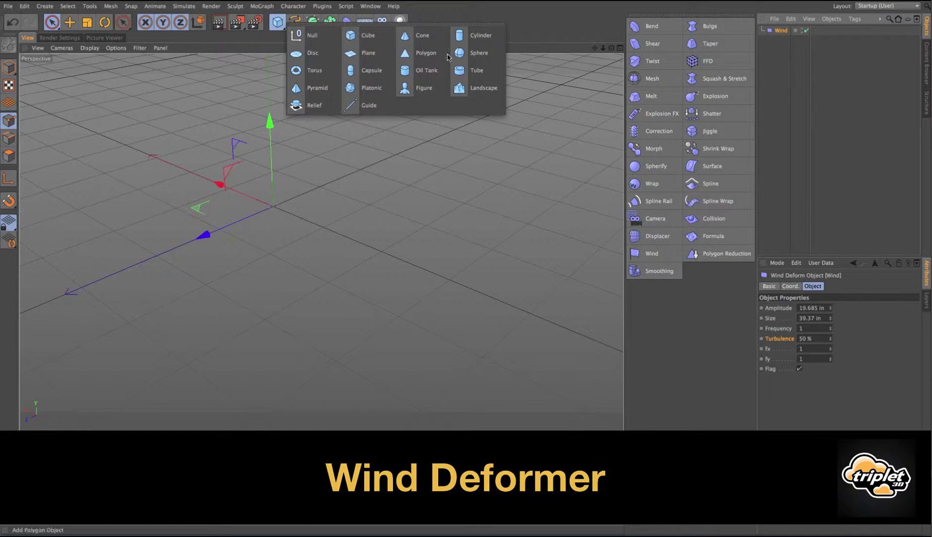
left_click(372, 70)
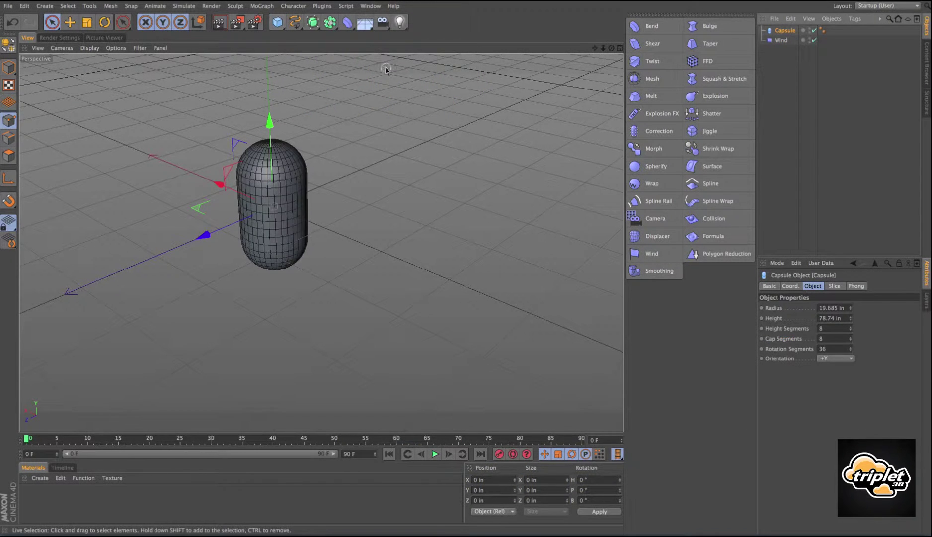
left_click_drag(784, 34, 797, 35)
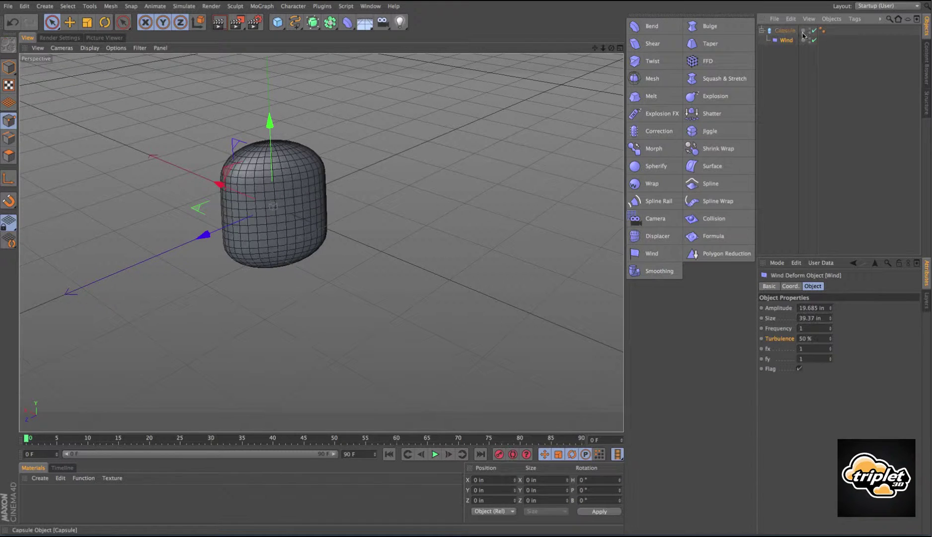
- Play the animation to examine the Wind effect on the capsule from several angles, and stop it
left_click_drag(475, 198, 405, 214, "alt")
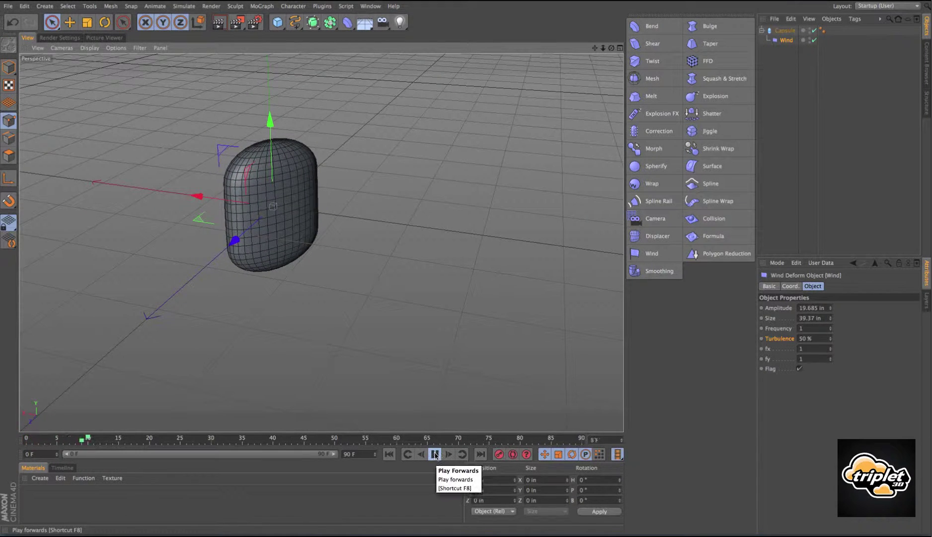
left_click_drag(333, 333, 448, 291, "alt")
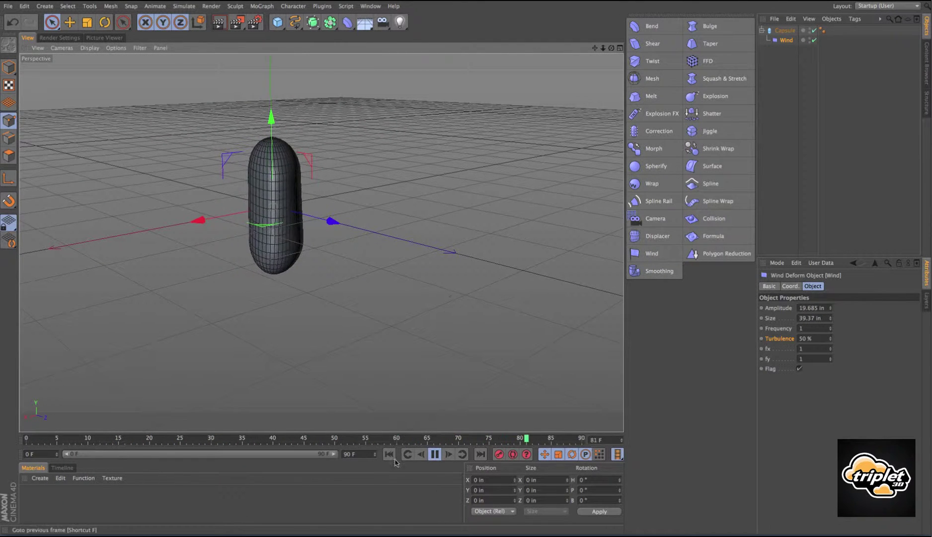
left_click(436, 454)
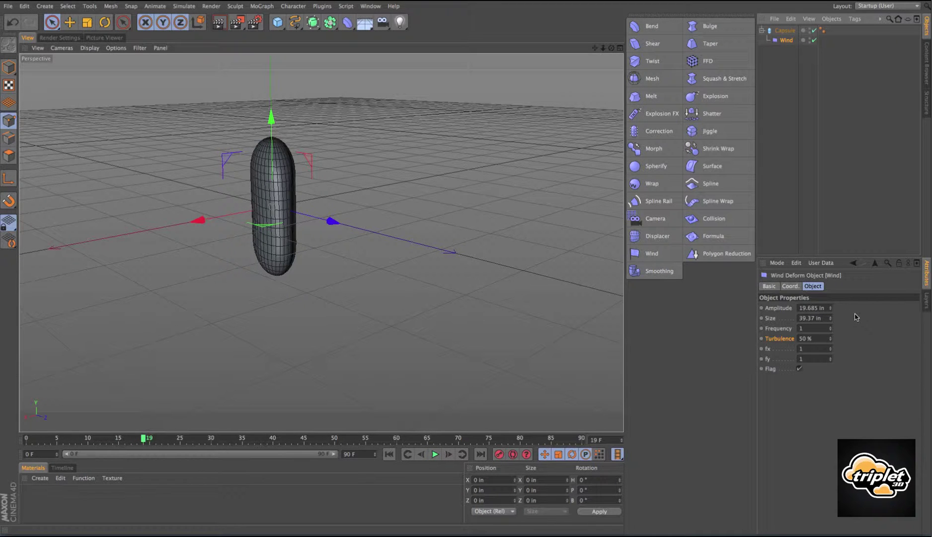
- Set the Wind deformer's turbulence to 100% and frequency to 4.38, with its Flag option disabled
left_click_drag(831, 338, 847, 328)
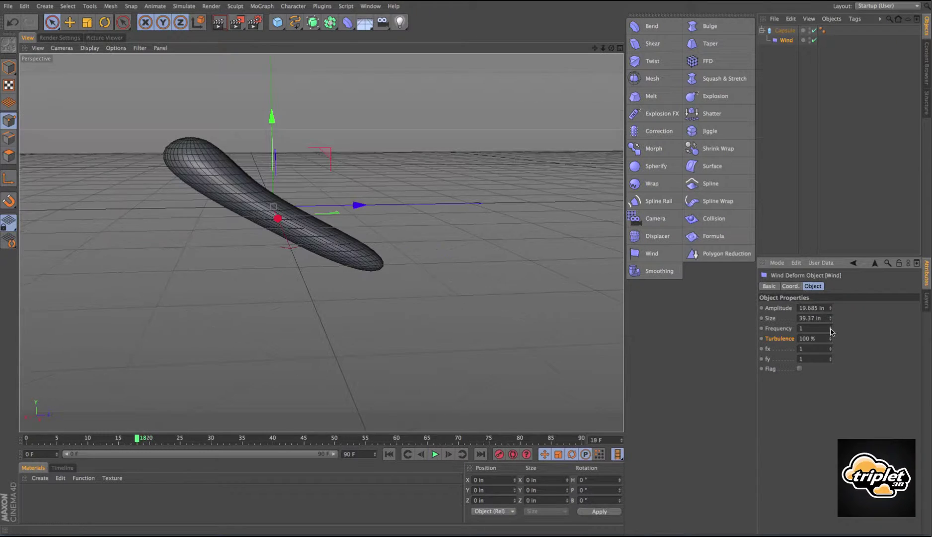
left_click_drag(831, 331, 831, 323)
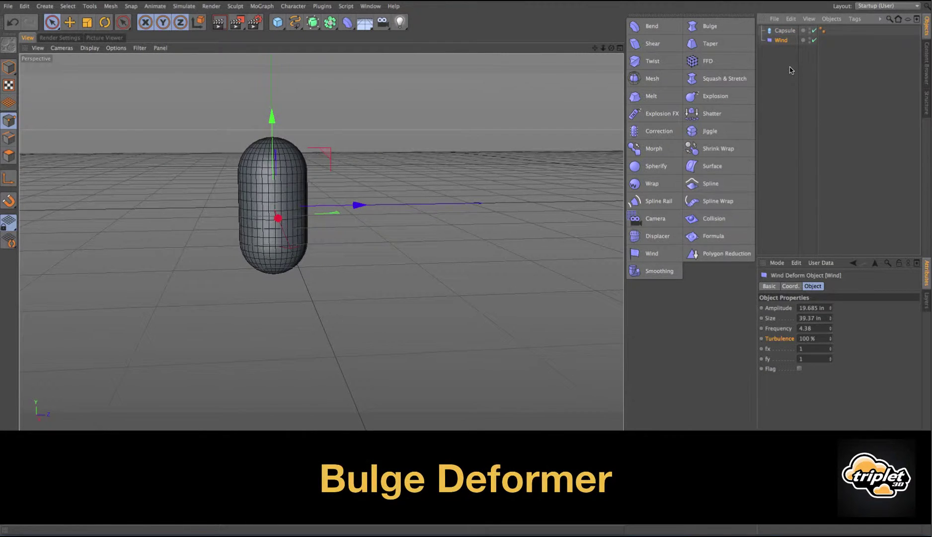
- Replace the capsule's Wind deformer with a Bulge deformer and vary its strength
key("Delete")
left_click(707, 26)
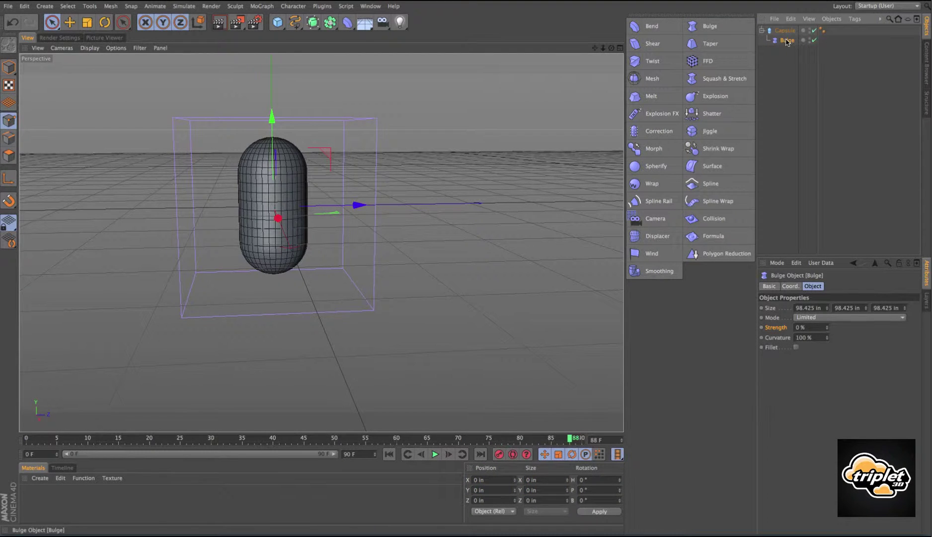
left_click_drag(412, 209, 398, 243, "alt")
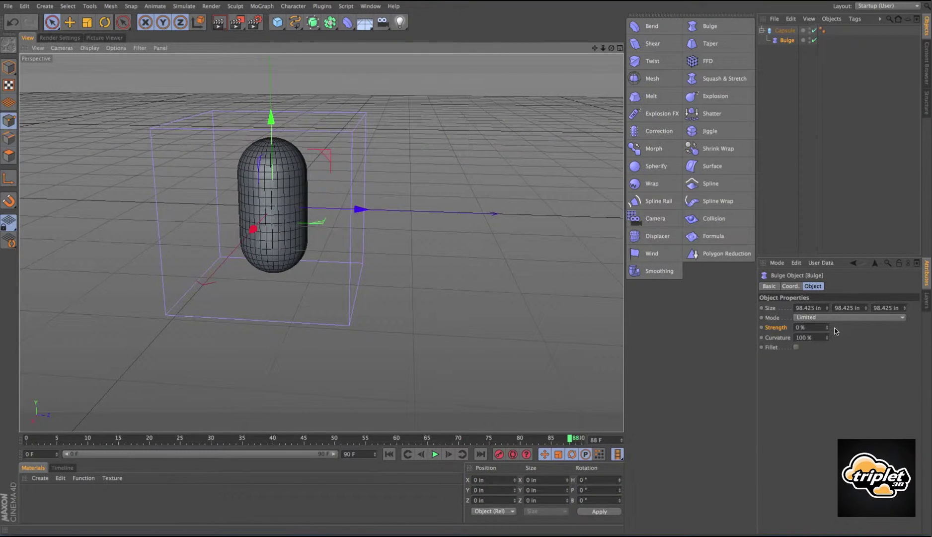
left_click_drag(828, 327, 827, 348)
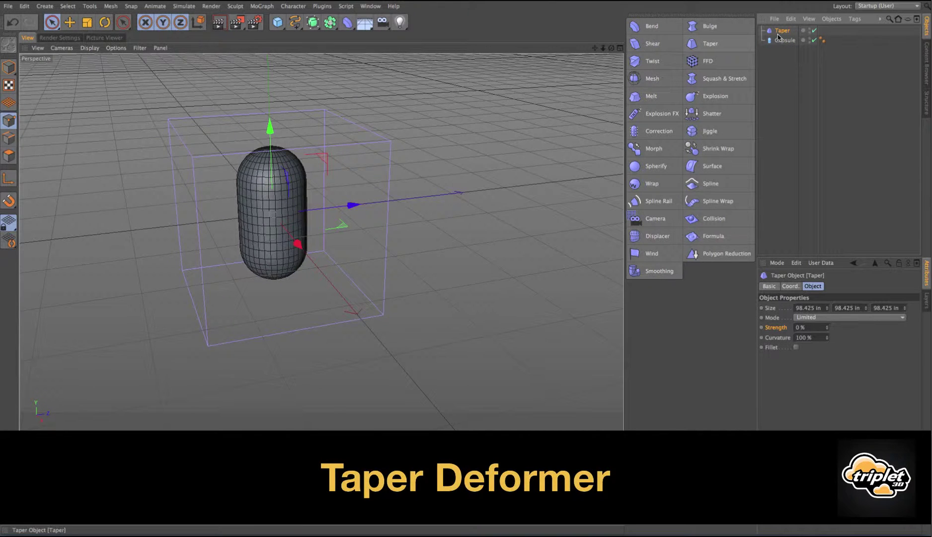
- Make the Taper deformer a child of the capsule and vary its strength and curvature
left_click_drag(787, 42, 786, 42)
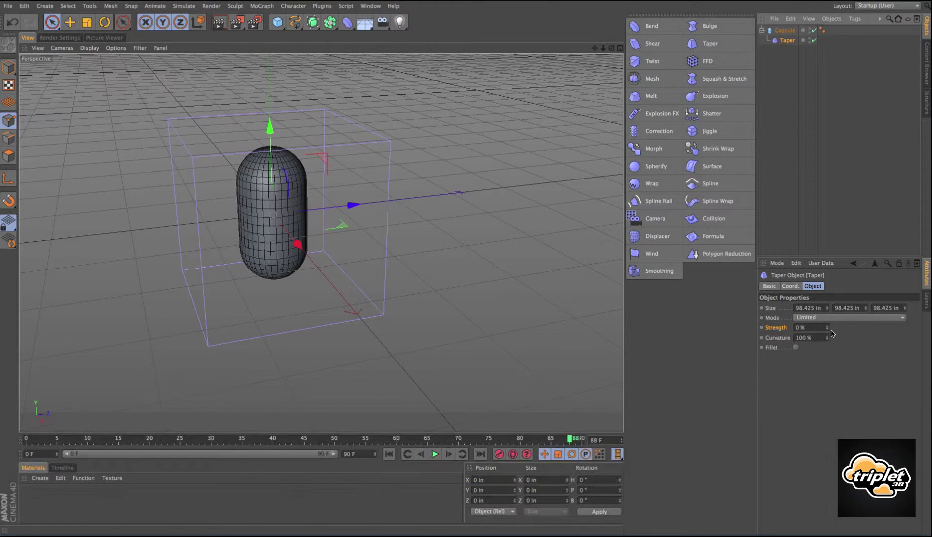
left_click_drag(828, 327, 827, 387)
left_click_drag(827, 337, 828, 298)
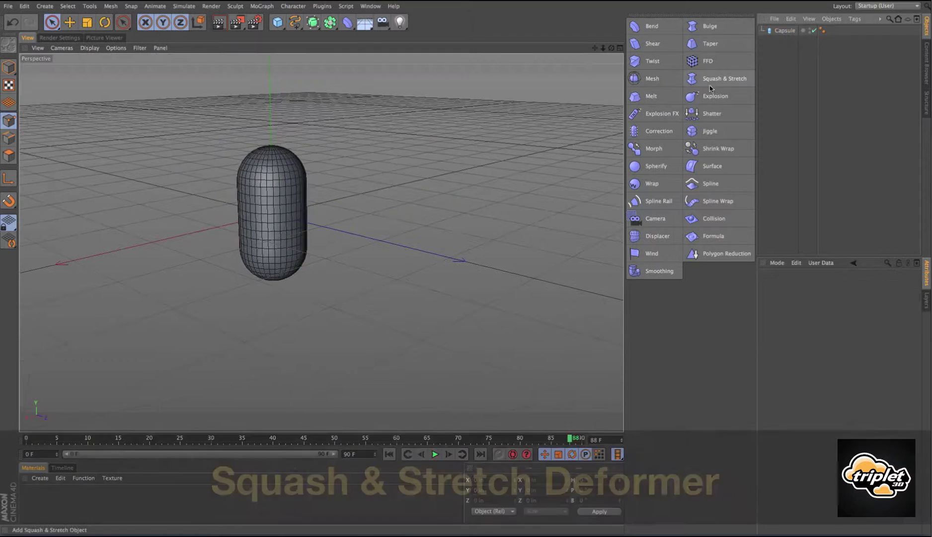
- Add a Squash & Stretch deformer and delete the capsule
left_click(750, 79)
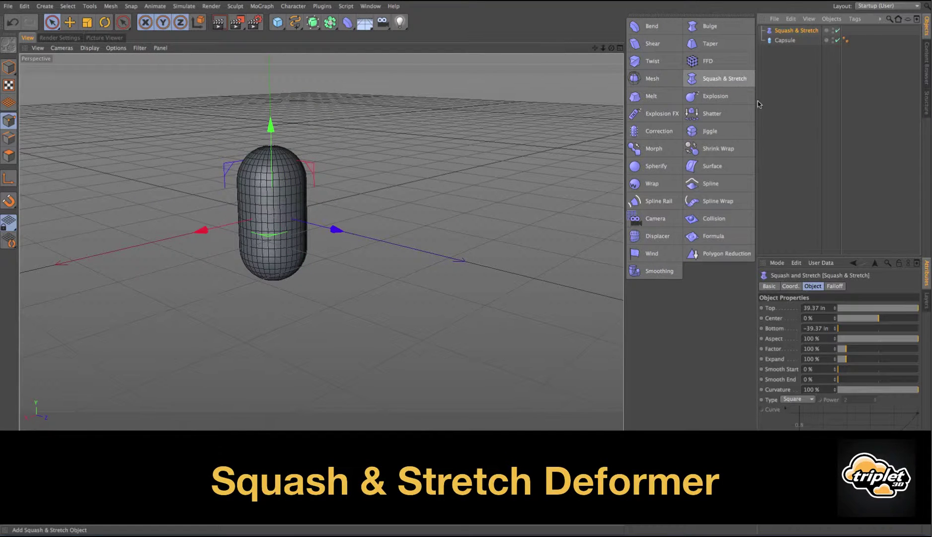
left_click(787, 40)
key("Delete")
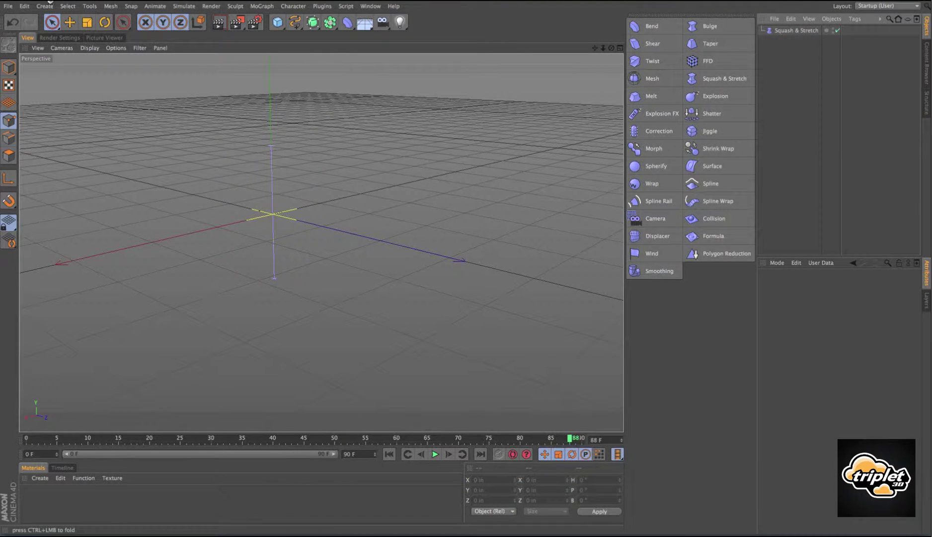
- Add a sphere and make the Squash & Stretch deformer its child
left_click_drag(277, 22, 482, 66)
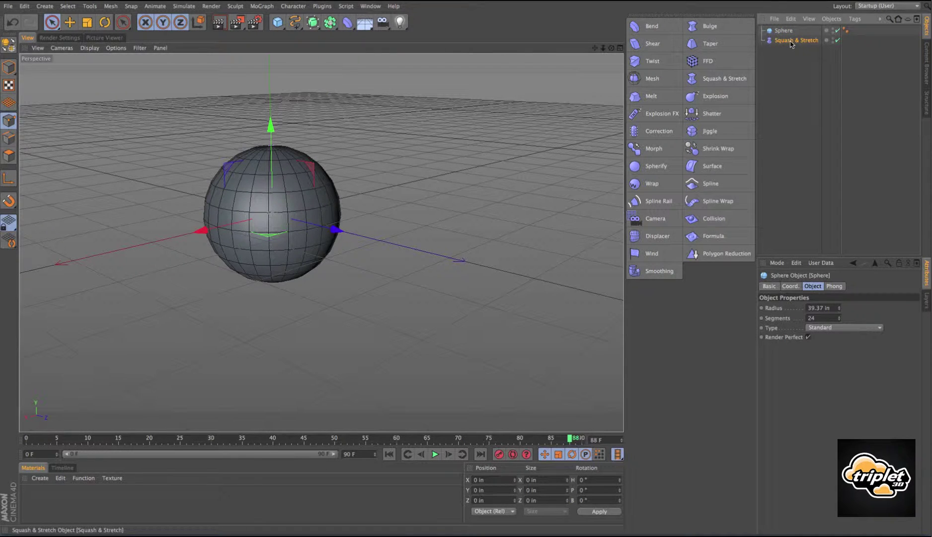
left_click_drag(786, 35, 786, 35)
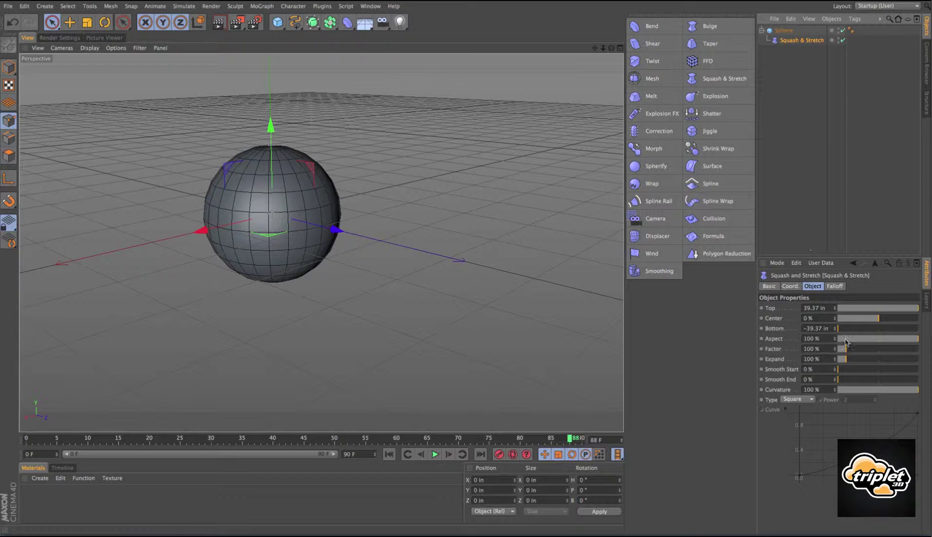
- Vary the Squash & Stretch deformer's factor below and above 100% to squash and stretch the sphere
mouse_move(846, 351)
left_mouse_down()
mouse_move(856, 351)
mouse_move(844, 351)
left_mouse_up()
left_click_drag(554, 341, 393, 268, "alt")
left_click_drag(843, 350, 851, 351)
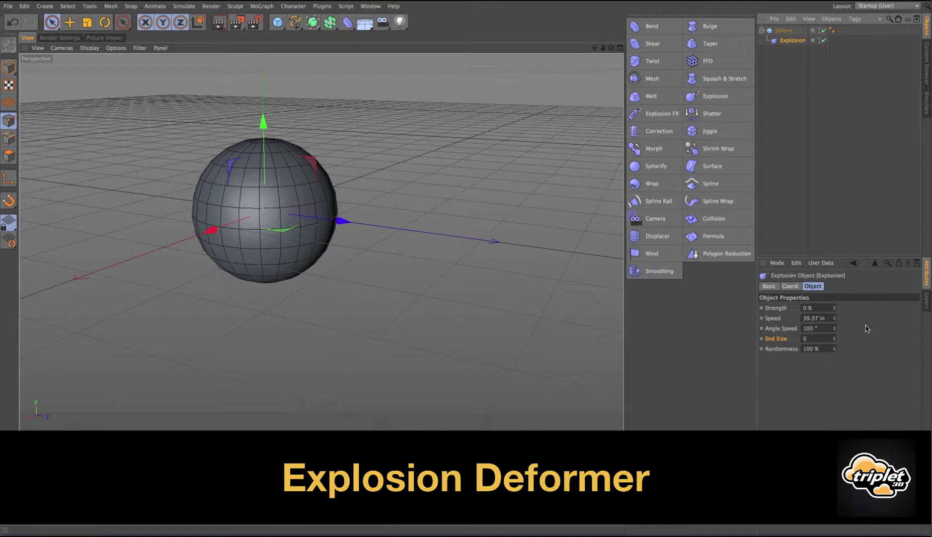
- Raise the Explosion deformer's strength to 12% to break the sphere into flying pieces
left_click_drag(834, 307, 834, 297)
left_click_drag(395, 255, 293, 250, "alt")
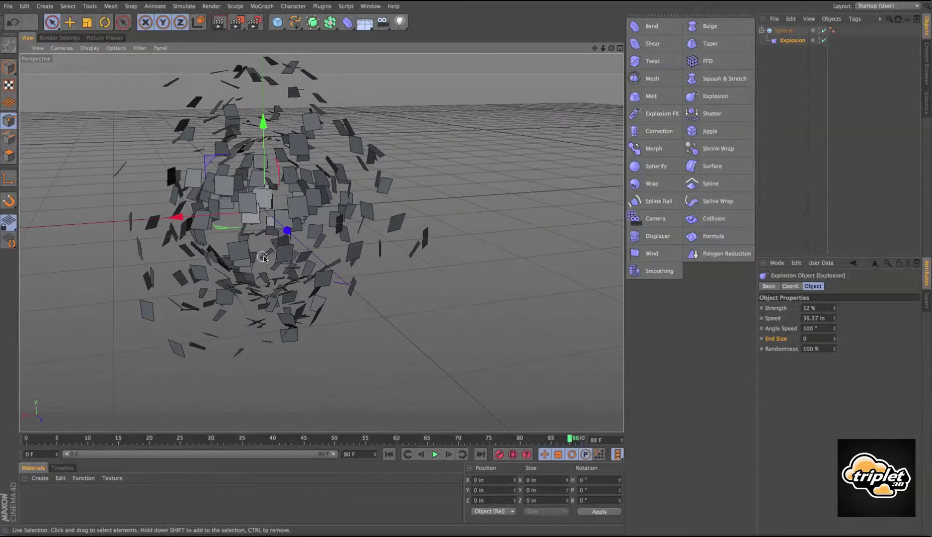
middle_click_drag(293, 250, 324, 256, "alt")
right_click_drag(324, 256, 360, 247, "alt")
- Set the Explosion deformer's speed to 66.37 in and its strength to 6%
mouse_move(835, 318)
left_mouse_down()
mouse_move(834, 299)
mouse_move(835, 318)
mouse_move(834, 308)
left_mouse_up()
left_click_drag(545, 318, 481, 281, "alt")
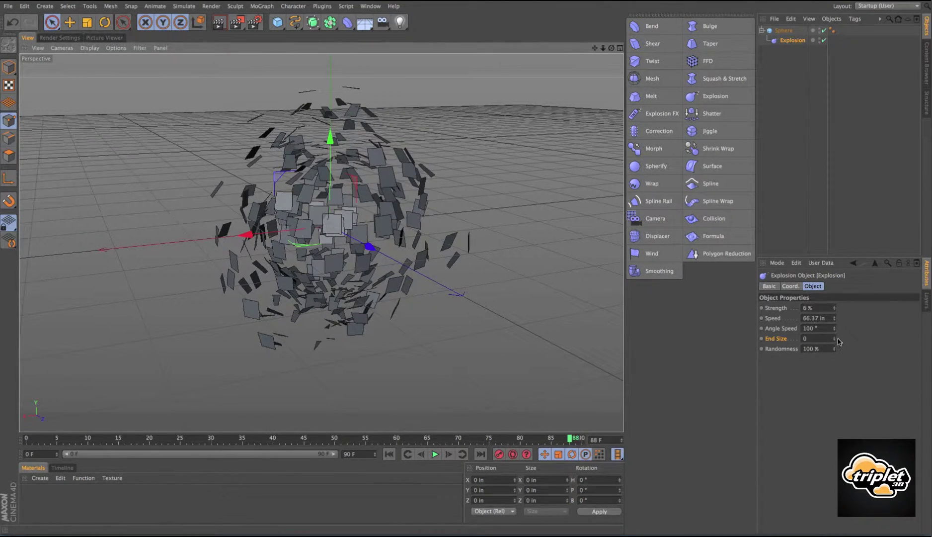
- Set the Explosion deformer's end size to 3.78 and randomness to 53%, and vary its strength
left_click_drag(835, 338, 835, 337)
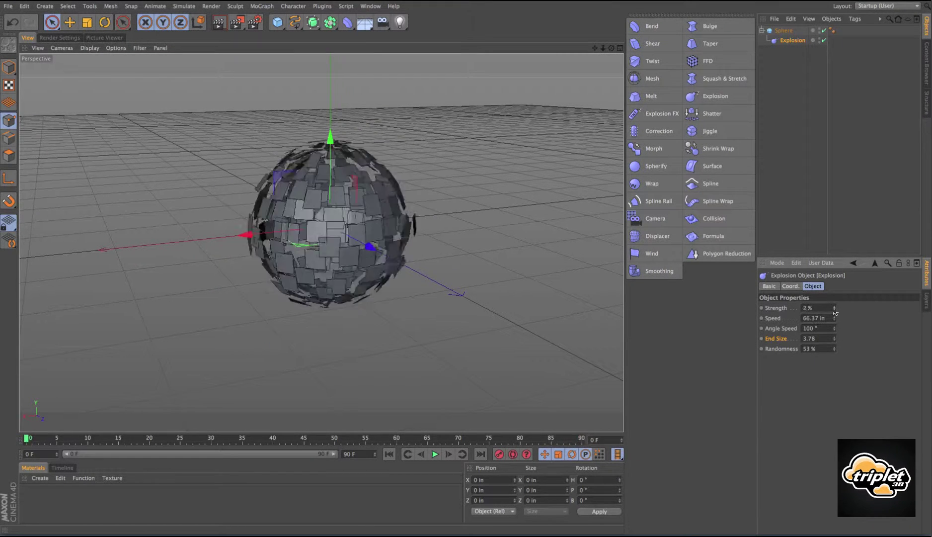
left_click_drag(834, 308, 836, 313)
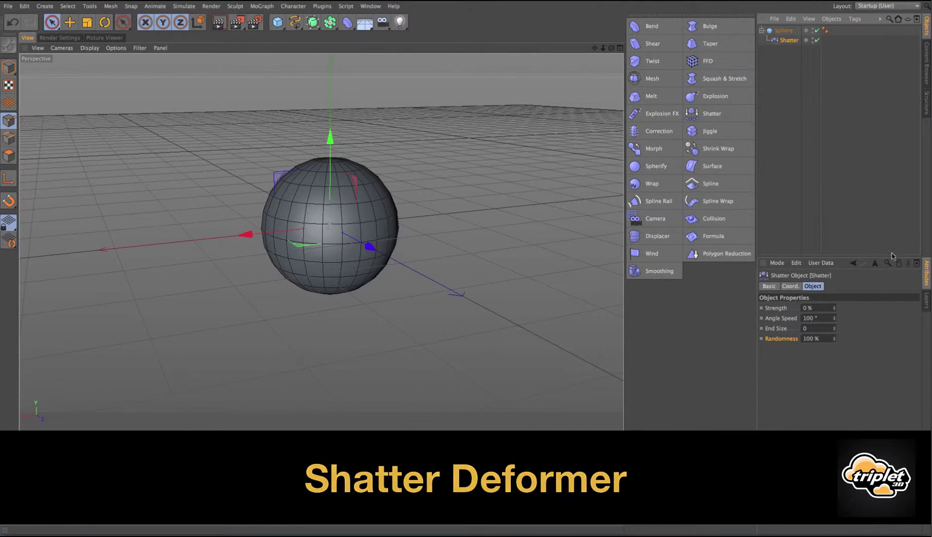
- Raise the Shatter deformer's strength to 9%, move the deformer down to the sphere's base, and vary the strength
left_click_drag(836, 311, 835, 309)
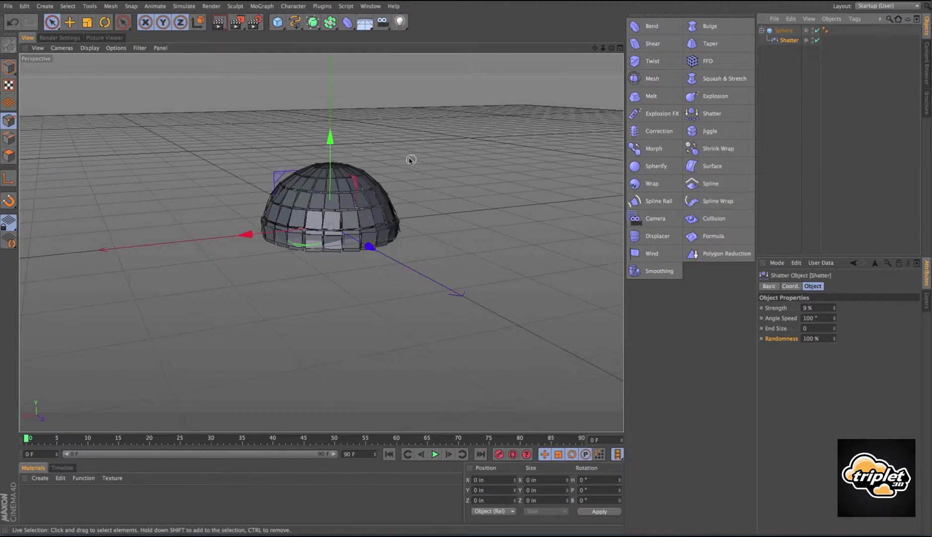
left_click_drag(331, 142, 332, 211)
left_click_drag(404, 213, 437, 193, "alt")
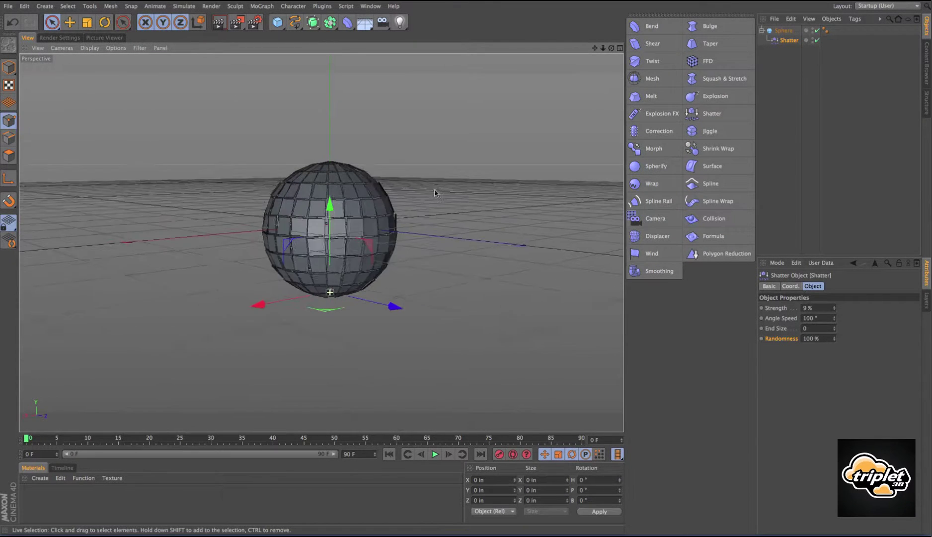
scroll(424, 180, "up", 2)
middle_click_drag(424, 176, 434, 169, "alt")
mouse_move(834, 312)
left_mouse_down()
mouse_move(835, 300)
mouse_move(835, 316)
left_mouse_up()
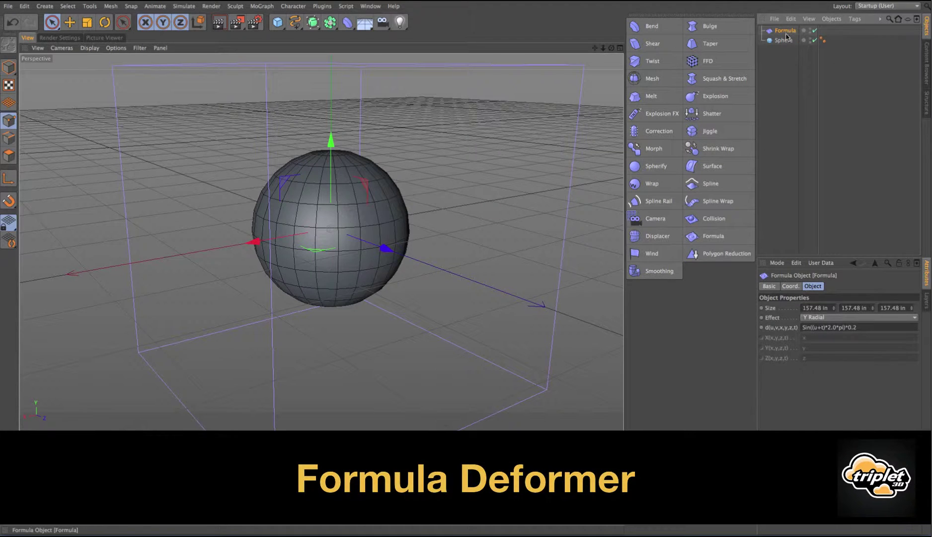
- Nest the Formula deformer under the sphere and view its animated deformation from several angles during playback
left_click_drag(786, 41, 785, 41)
right_click_drag(455, 268, 383, 270, "alt")
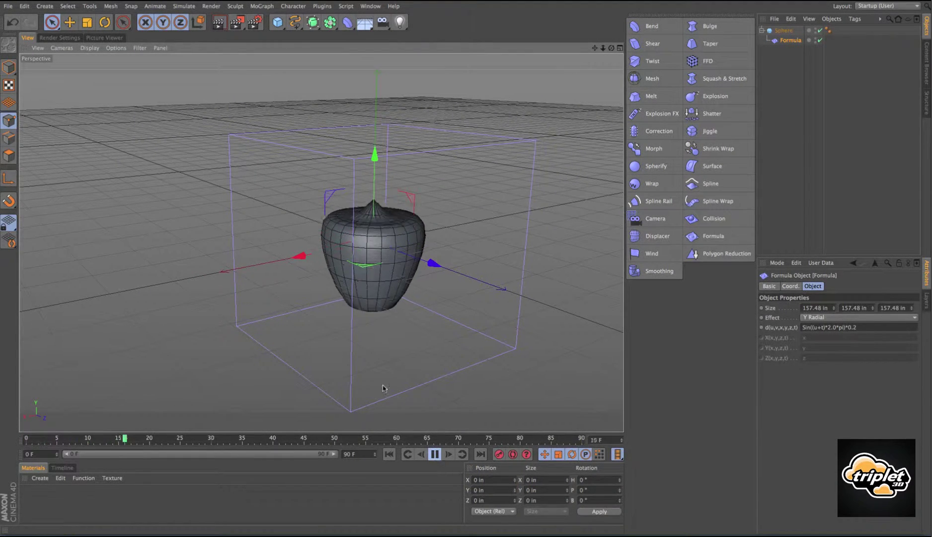
left_click_drag(304, 337, 394, 343, "alt")
left_click_drag(309, 322, 436, 327, "alt")
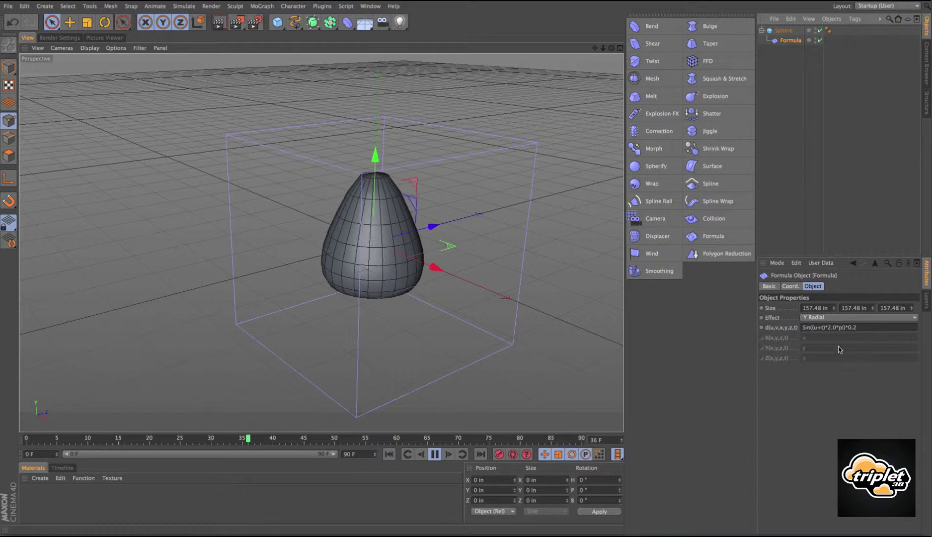
- Switch the Formula deformer's effect to X Radial and examine it, and change the effect to Z Radial
left_click(842, 316)
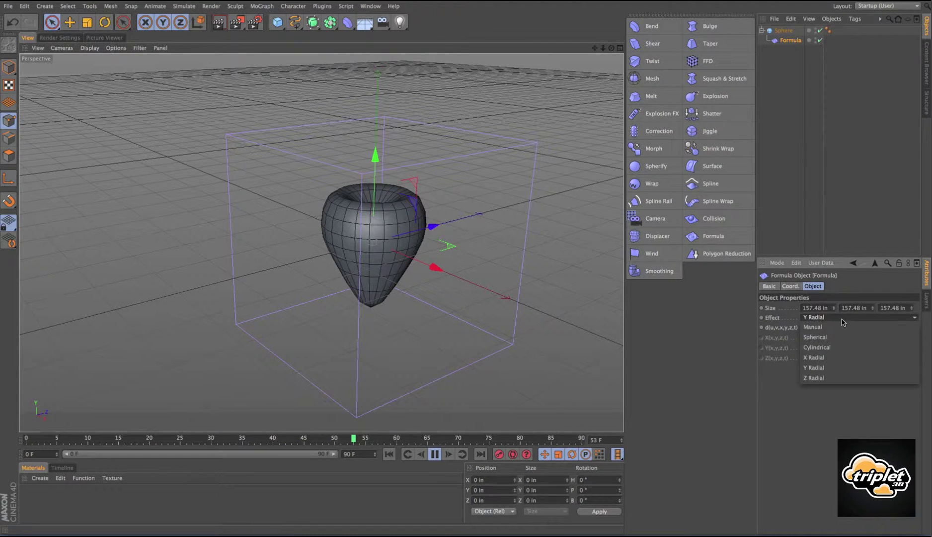
left_click(841, 357)
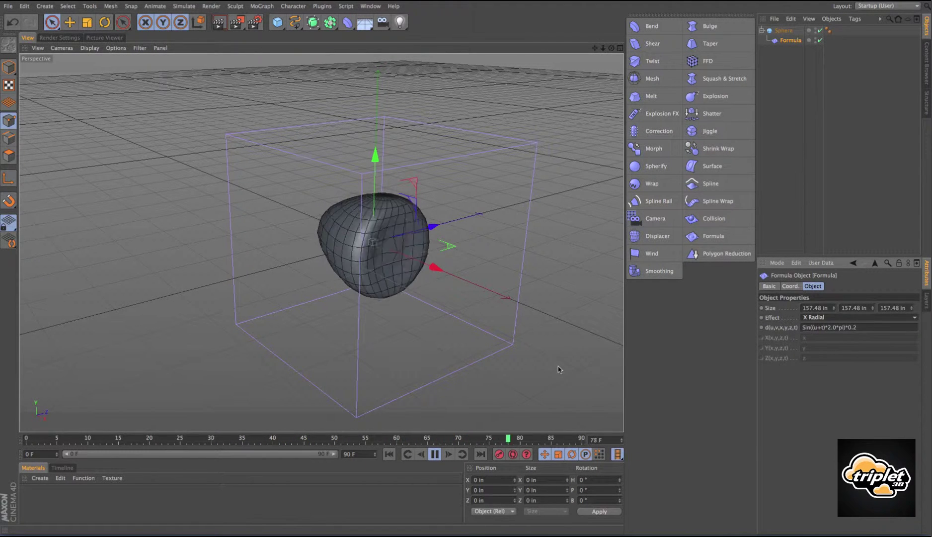
left_click_drag(408, 357, 537, 353, "alt")
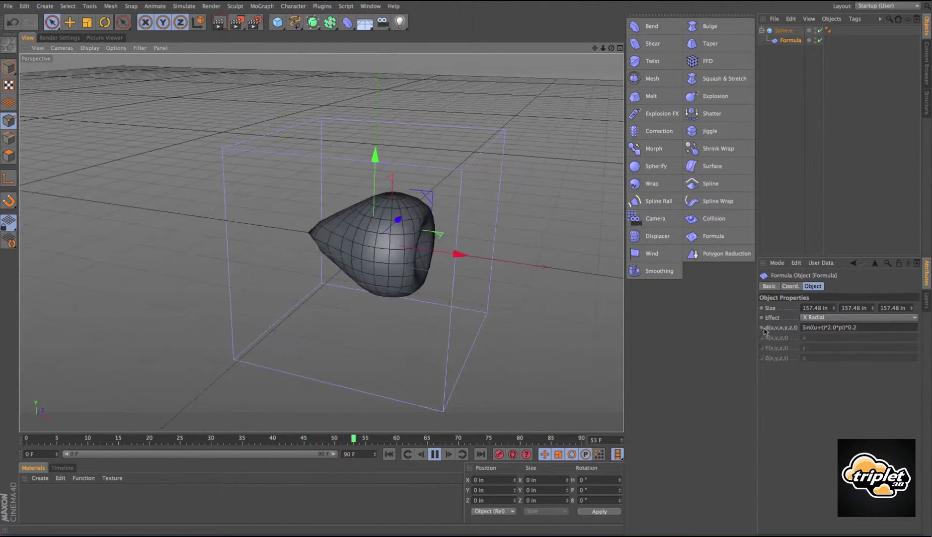
left_click(850, 320)
left_click(828, 377)
left_click_drag(515, 341, 347, 337, "alt")
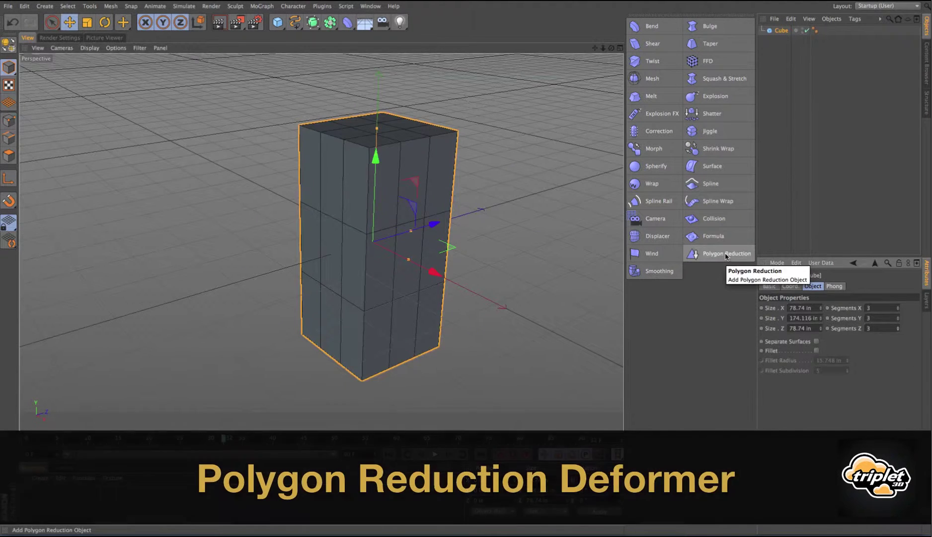
- Add a Polygon Reduction deformer under the segmented cube and vary its reduction strength, including down to 0%
left_click(723, 253)
mouse_move(800, 34)
left_mouse_down()
mouse_move(791, 40)
mouse_move(805, 43)
left_mouse_up()
left_click_drag(571, 199, 502, 173, "alt")
mouse_move(440, 199)
left_mouse_down("alt")
mouse_move(416, 203)
mouse_move(446, 206)
left_mouse_up("alt")
middle_click_drag(445, 205, 455, 176, "alt")
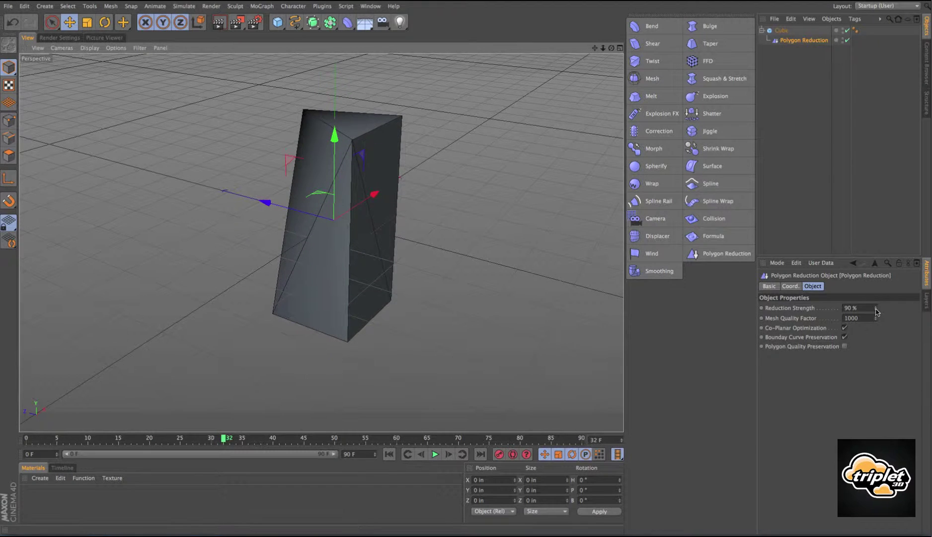
left_click_drag(876, 308, 878, 312)
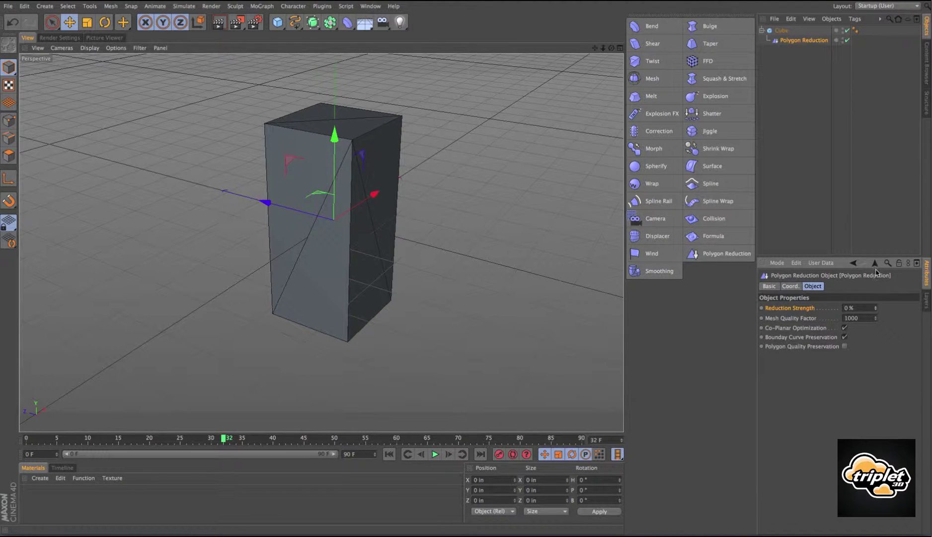
mouse_move(876, 307)
left_mouse_down()
mouse_move(876, 289)
mouse_move(876, 302)
left_mouse_up()
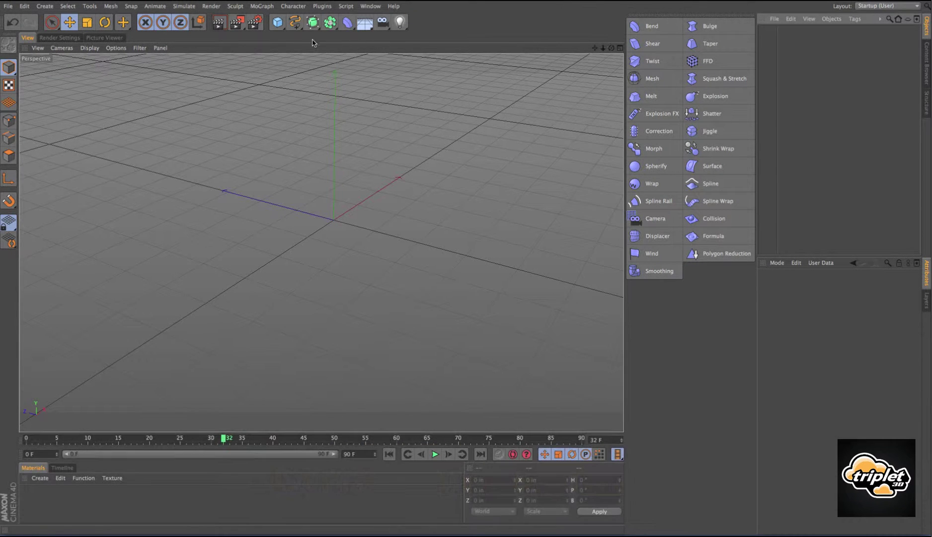
- Create a cube, convert it to an editable polygon object, and switch to point editing
left_click(284, 26)
left_click(350, 37)
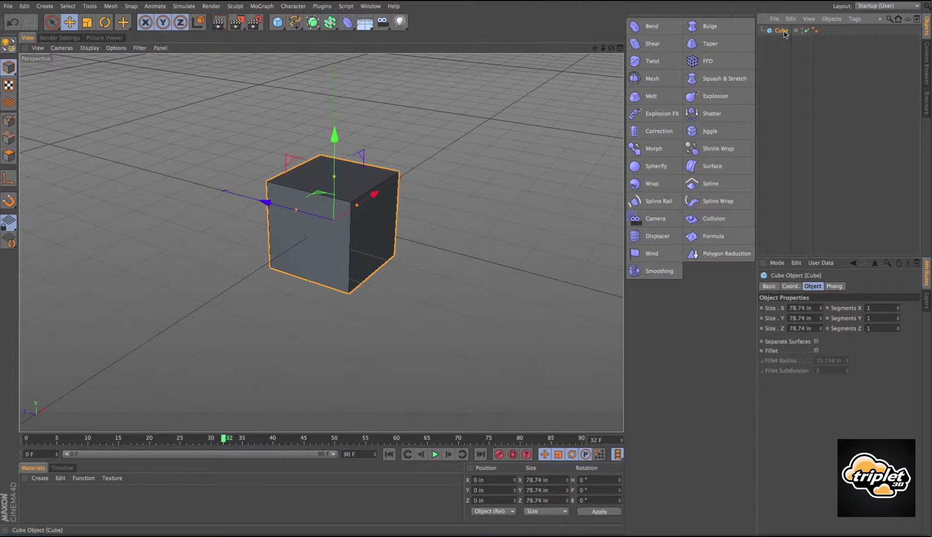
left_click_drag(422, 210, 354, 237)
key("super+z")
scroll(371, 194, "up", 3)
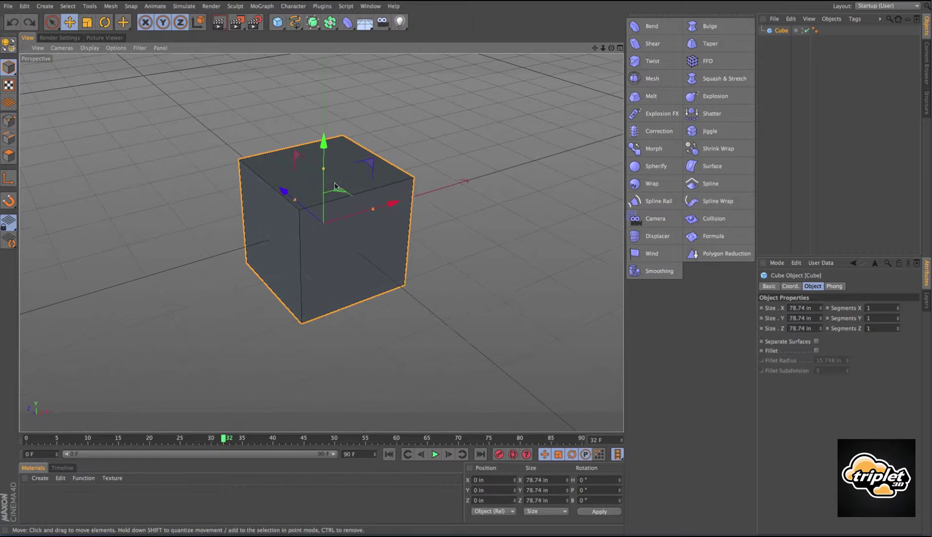
left_click(8, 45)
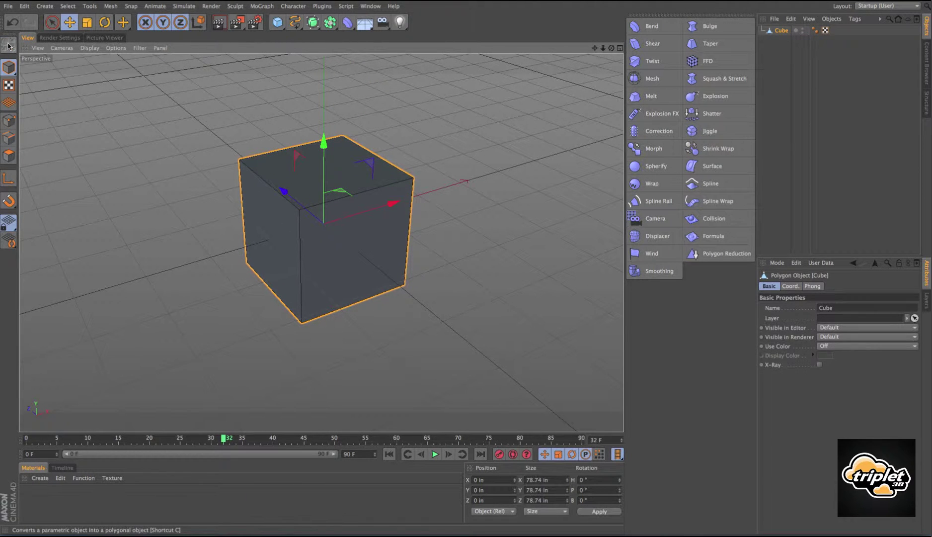
left_click(8, 121)
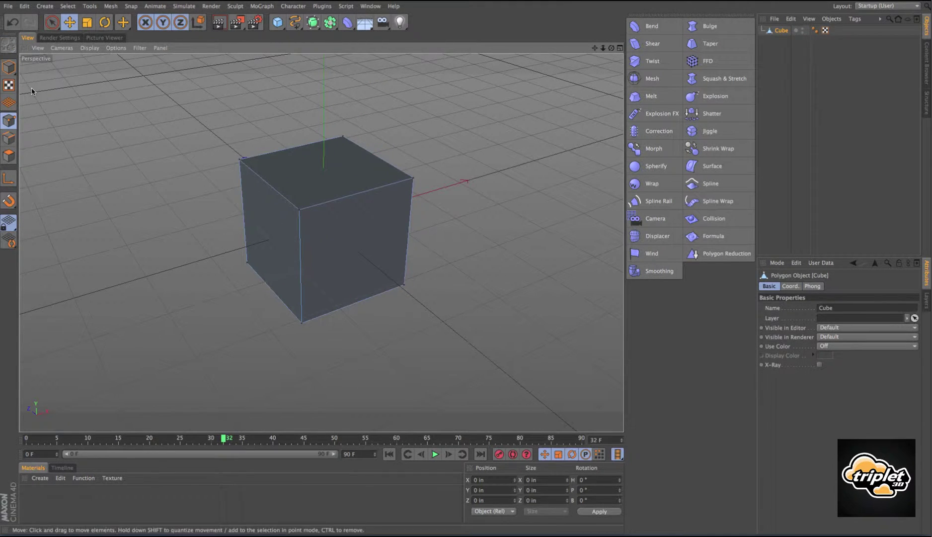
- Try moving one of the cube's upper corner points, and undo the move
left_click(52, 23)
left_click(239, 159)
left_click_drag(281, 147, 246, 154)
key("super+z")
- Try moving one of the cube's vertical edges outward in edge mode, and undo the move
key("Return")
left_click(276, 194)
left_click(240, 212)
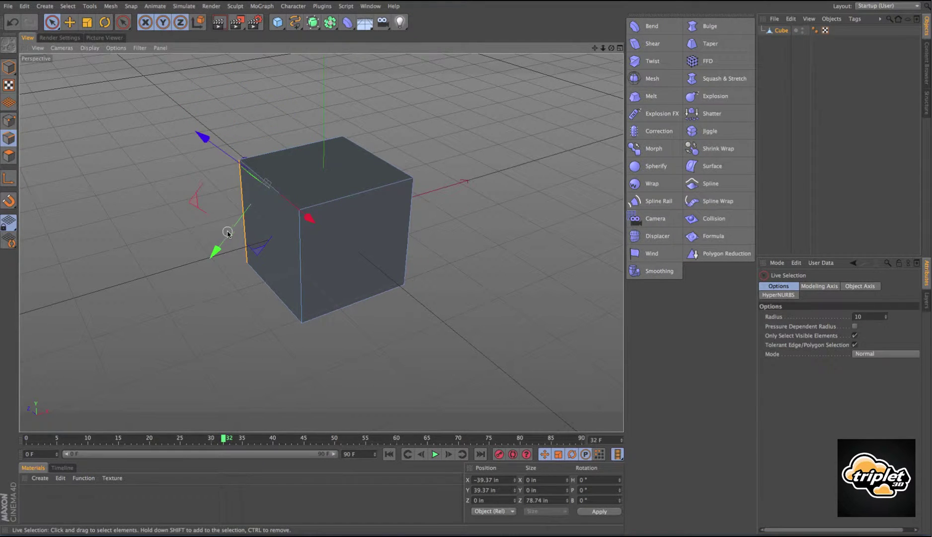
left_click_drag(202, 208, 177, 205)
key("super+z")
- Try raising the cube's top face in polygon mode, and delete the cube
left_click(9, 155)
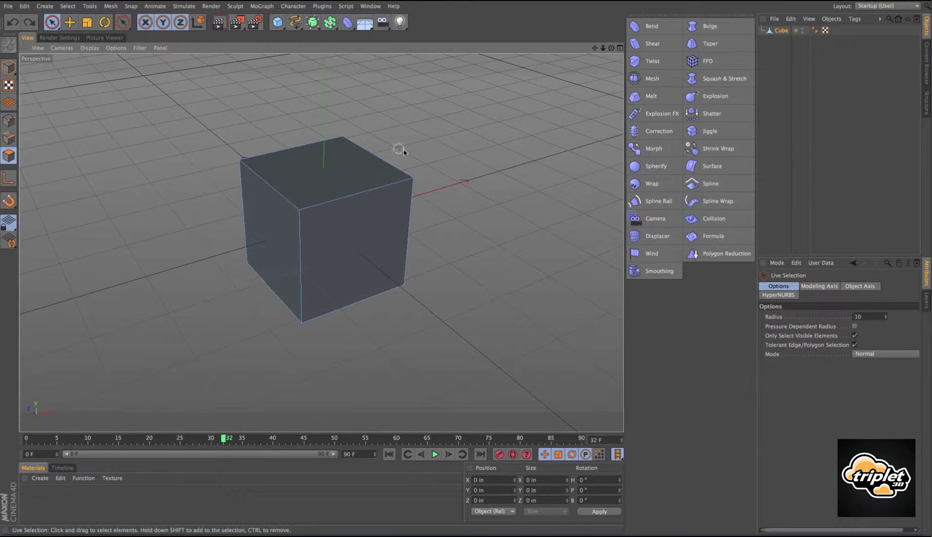
left_click(276, 149)
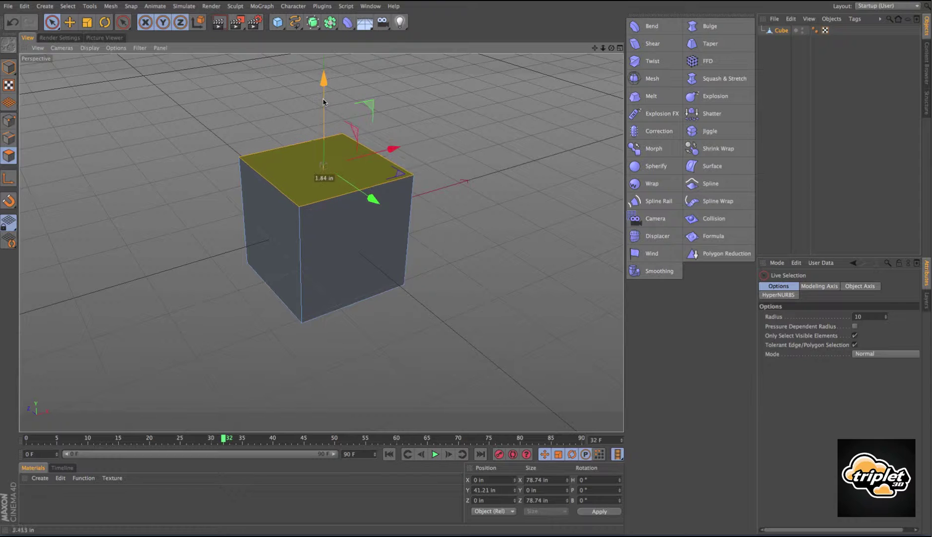
left_click(778, 36)
key("Delete")
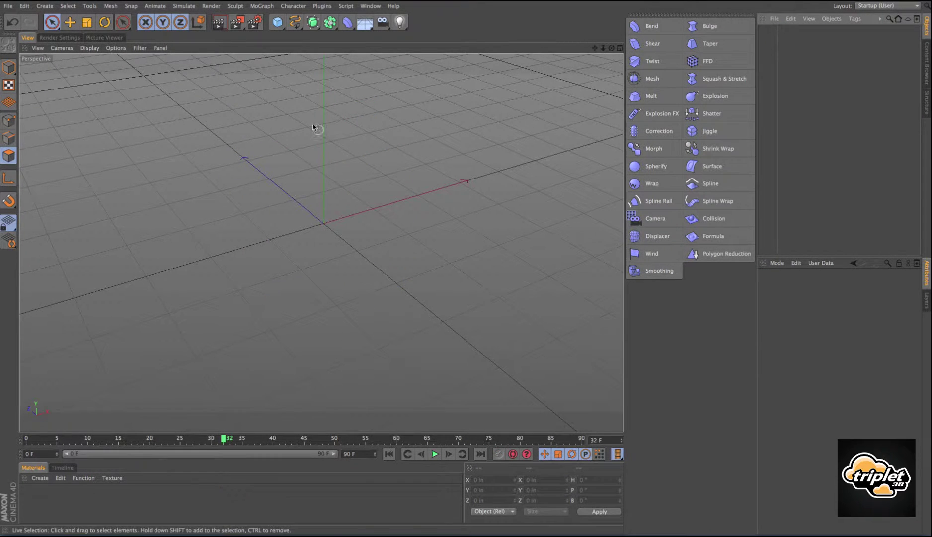
- Create a parametric cube with 3 segments in X, Y and Z
left_click_drag(278, 25, 341, 34)
left_click(370, 37)
left_click_drag(416, 267, 459, 232, "alt")
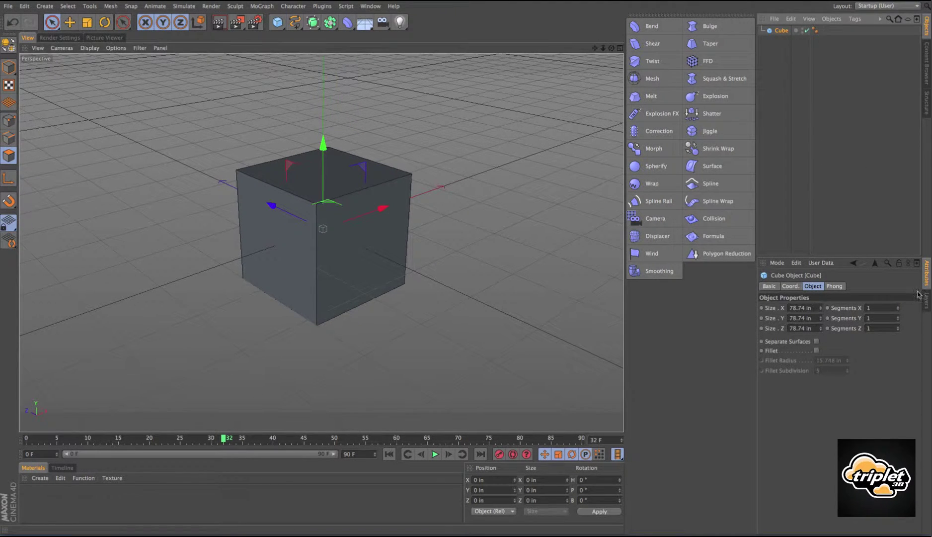
left_click(898, 307)
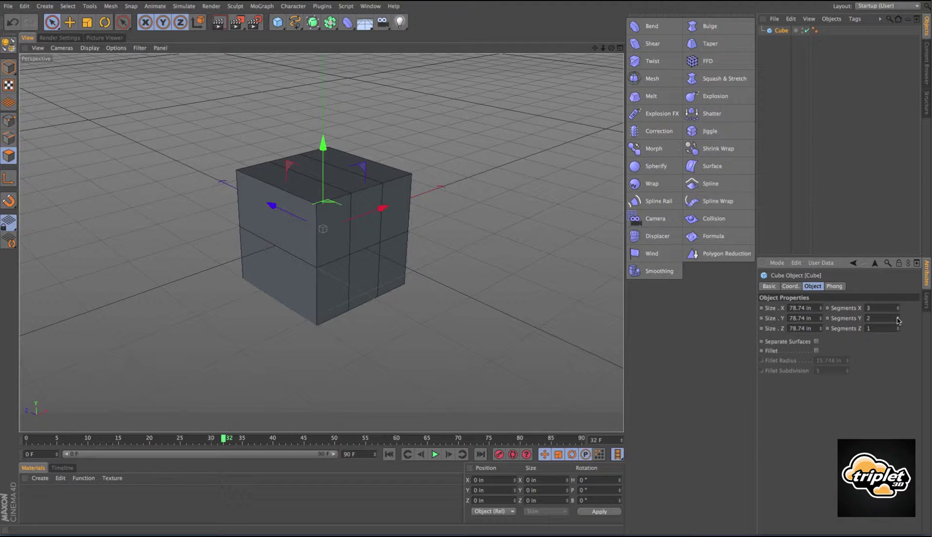
left_click(898, 327)
left_click(898, 327)
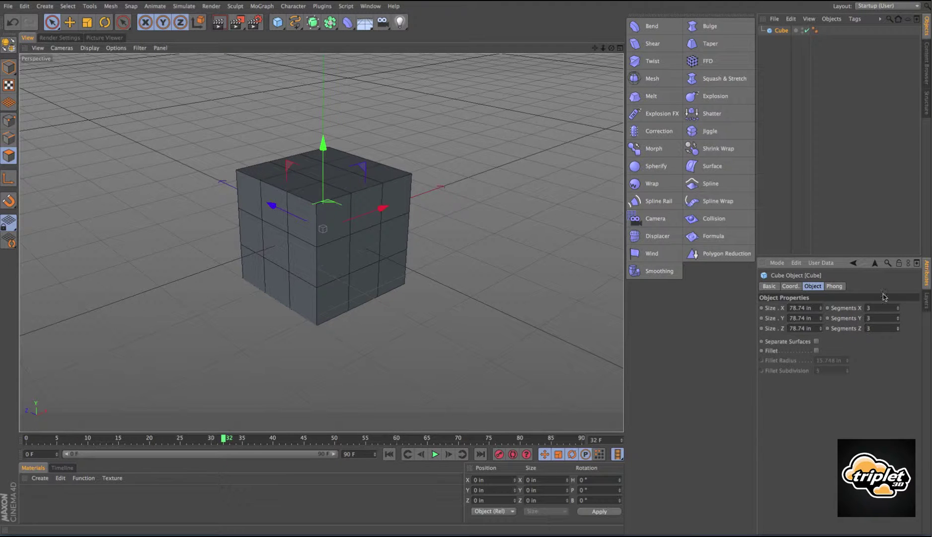
- Add a Correction deformer under the cube and activate Live Selection in point mode
left_click(655, 133)
left_click_drag(790, 30, 793, 44)
left_click(9, 121)
left_click(52, 24)
- Pull two of the cube's top corner points outward through the Correction deformer
left_click(237, 170)
left_click_drag(307, 153, 254, 165)
left_click(406, 176)
left_click_drag(458, 162, 493, 147)
- Select the upper-middle row of points on one side of the cube and pull it out to about -70.11 in in Z
left_click_drag(449, 196, 484, 214, "alt")
left_click_drag(423, 219, 375, 274)
left_click(373, 276, "shift")
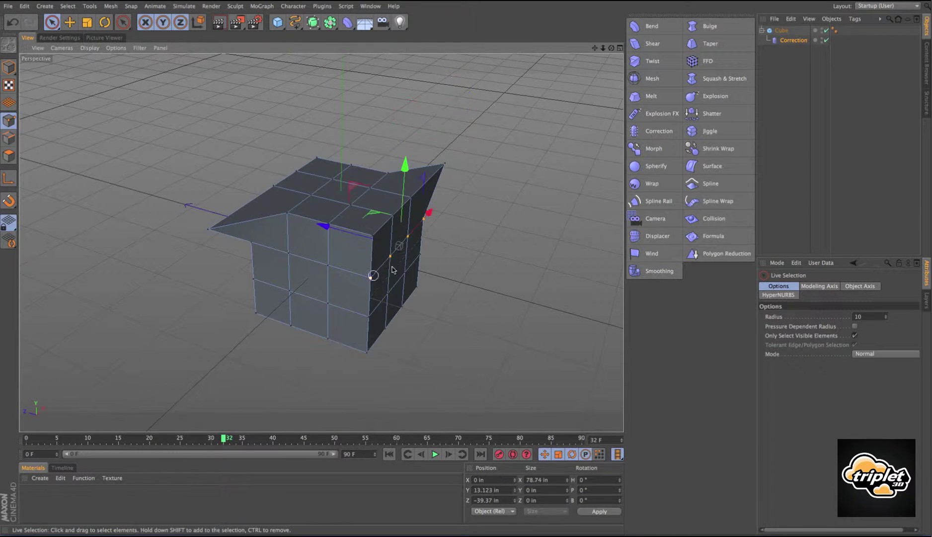
left_click_drag(354, 234, 407, 250)
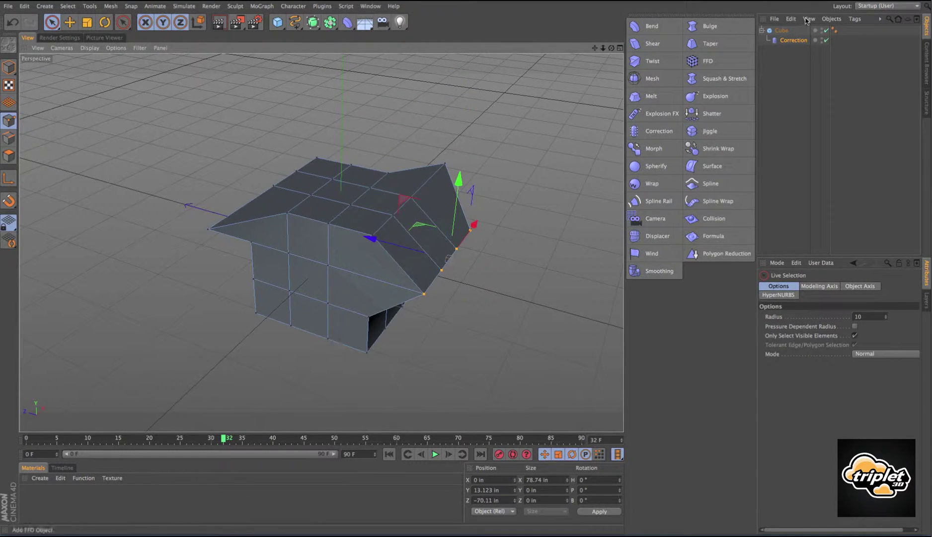
- Enlarge the parametric cube to 116.74 in in X and 156.74 in in Y
left_click(784, 31)
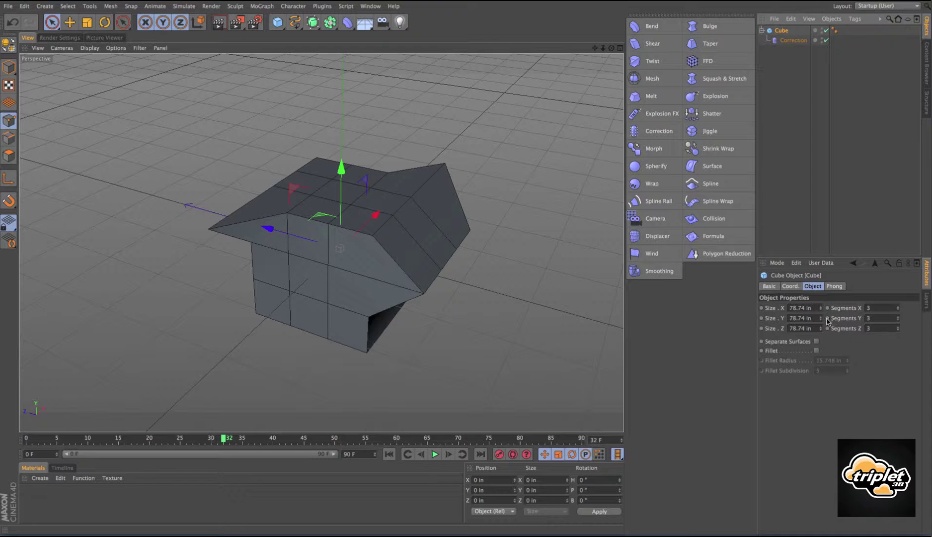
left_click_drag(821, 320, 821, 290)
left_click_drag(305, 253, 360, 219, "alt")
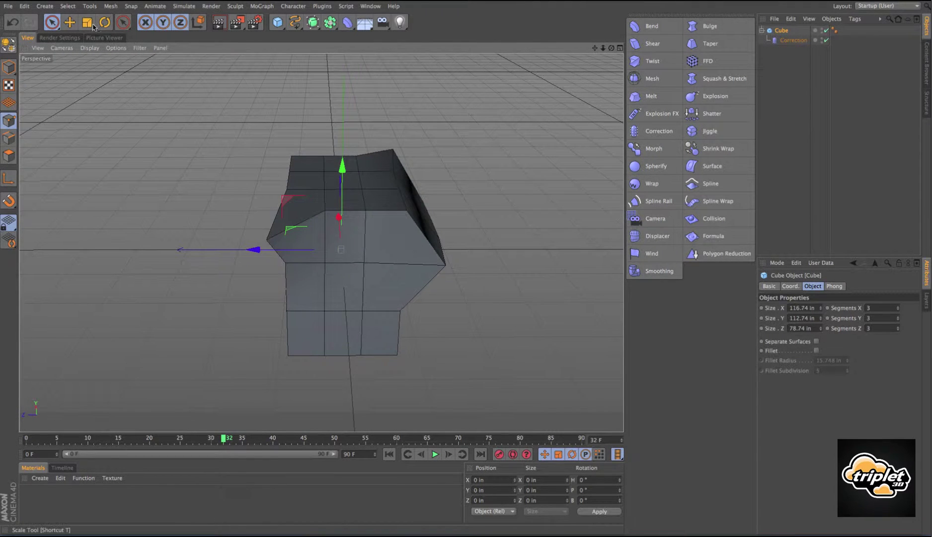
left_click_drag(821, 318, 822, 296)
- Reselect the Correction deformer and vary its strength between 0% and 100% to compare the original and corrected shapes
left_click(778, 32)
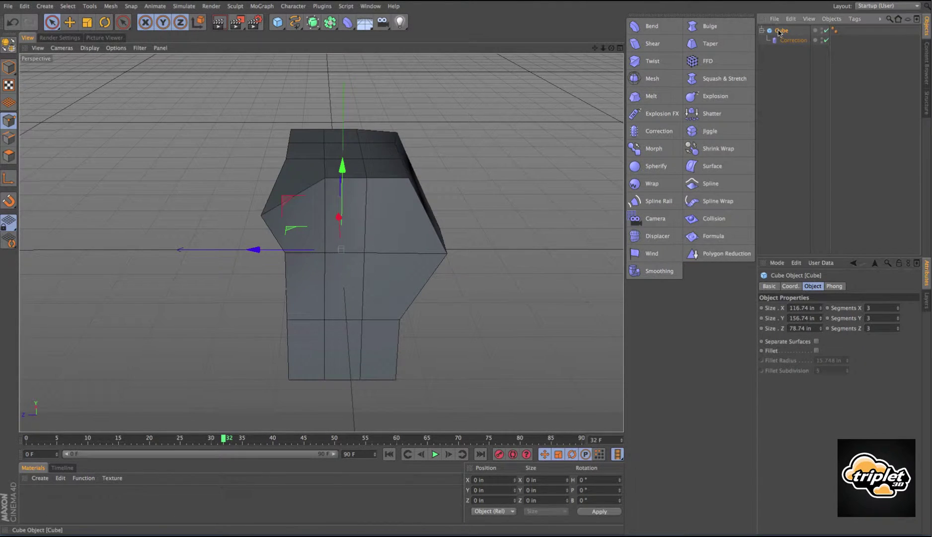
left_click(795, 41)
left_click_drag(438, 218, 282, 236, "alt")
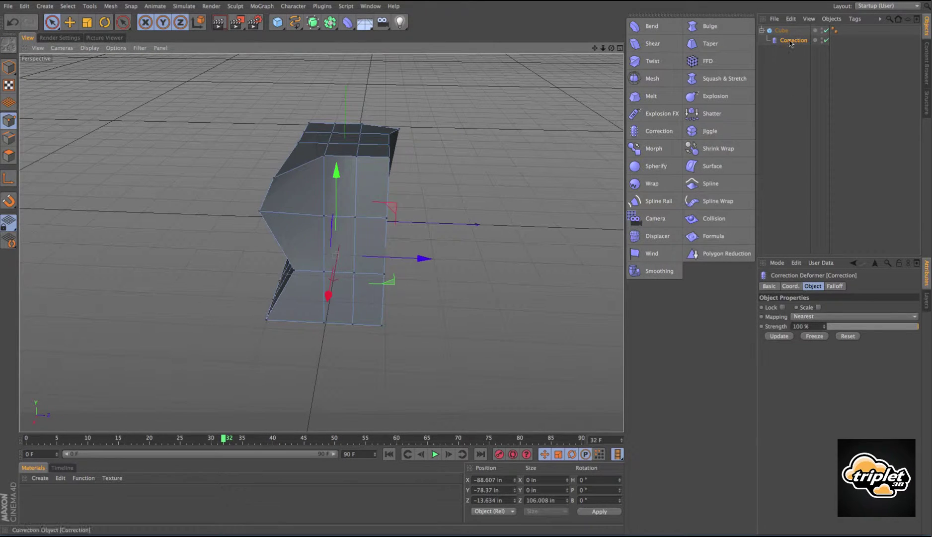
left_click_drag(470, 241, 798, 321, "alt")
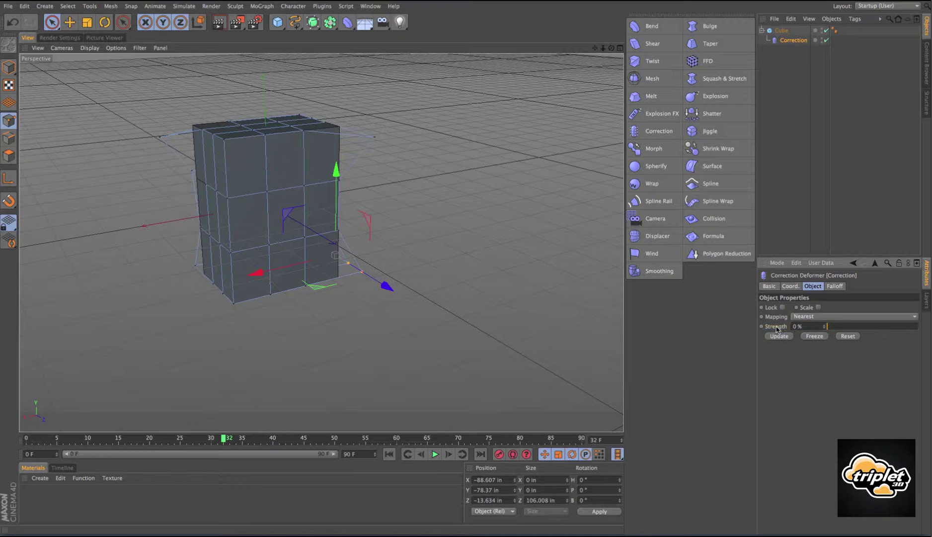
left_click_drag(829, 327, 873, 324)
left_click_drag(401, 314, 608, 326, "alt")
left_click_drag(874, 328, 918, 324)
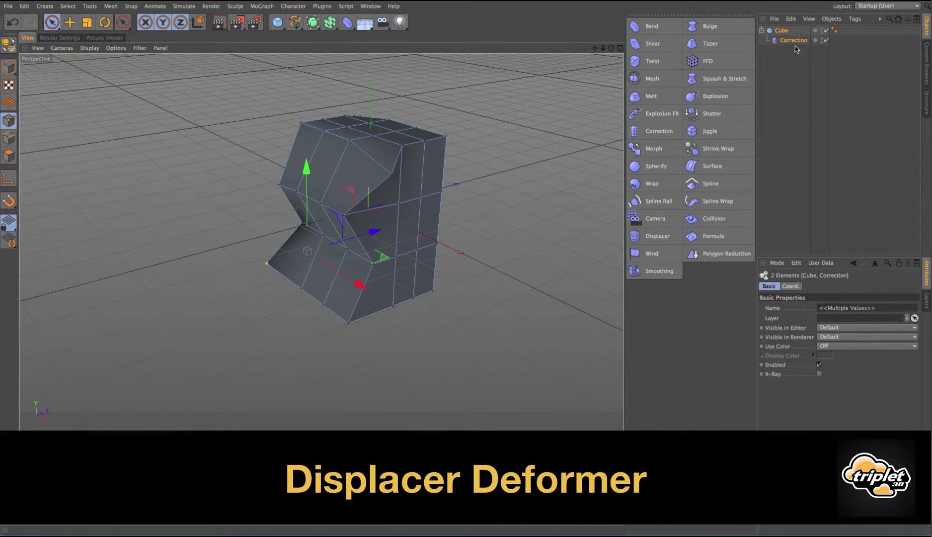
- Detach the Correction deformer from the cube and delete it
left_click(794, 47)
left_click(790, 42)
key("Delete")
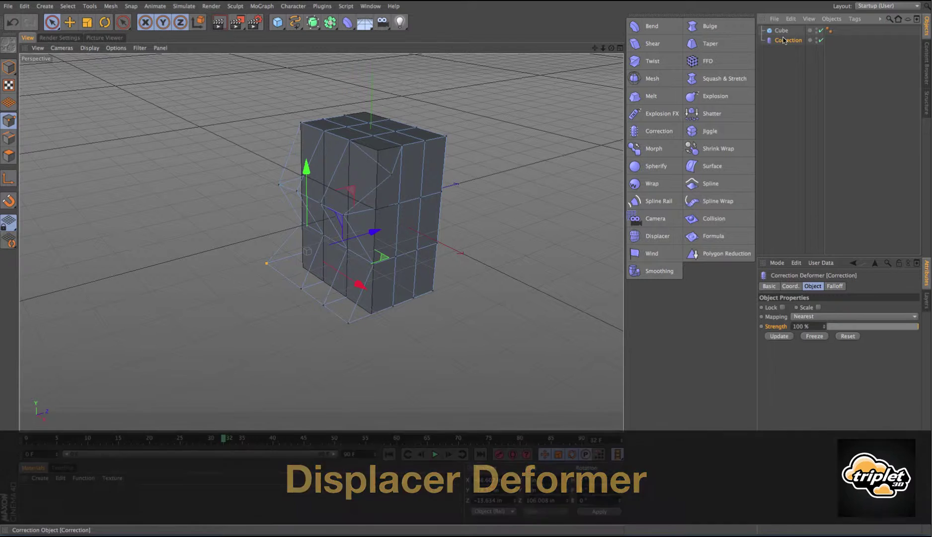
left_click(797, 107)
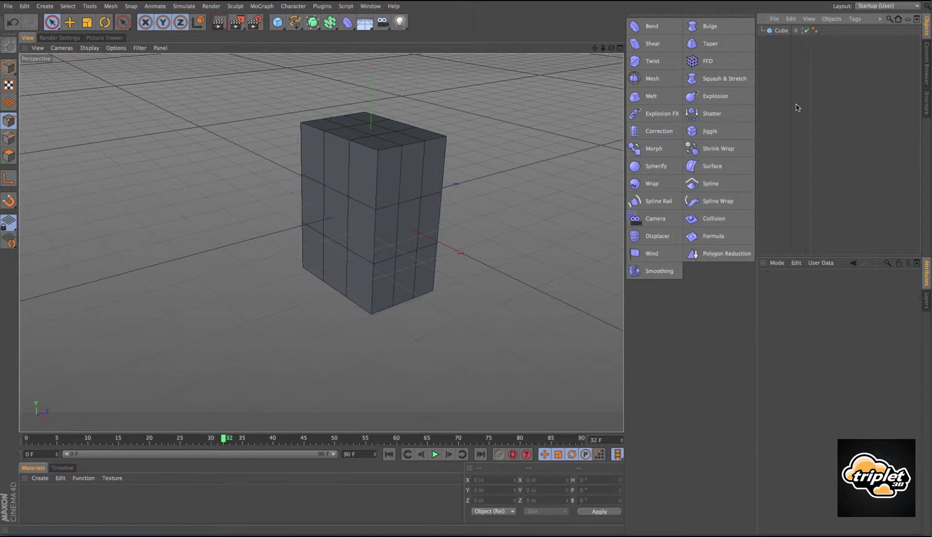
- Add a Displacer deformer and nest it under the cube
left_click(781, 31)
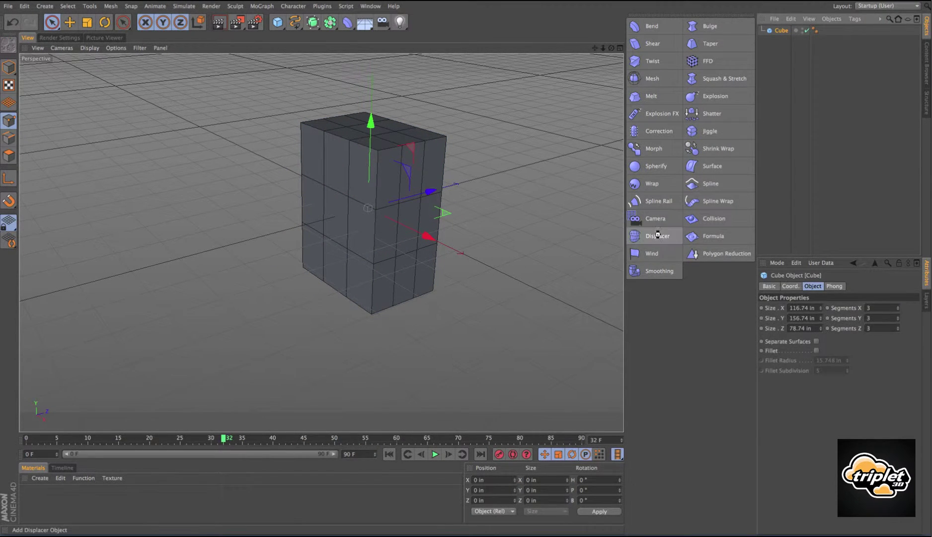
left_click(655, 237)
left_click_drag(781, 39, 782, 40)
mouse_move(450, 191)
left_mouse_down("alt")
mouse_move(408, 189)
mouse_move(449, 184)
left_mouse_up("alt")
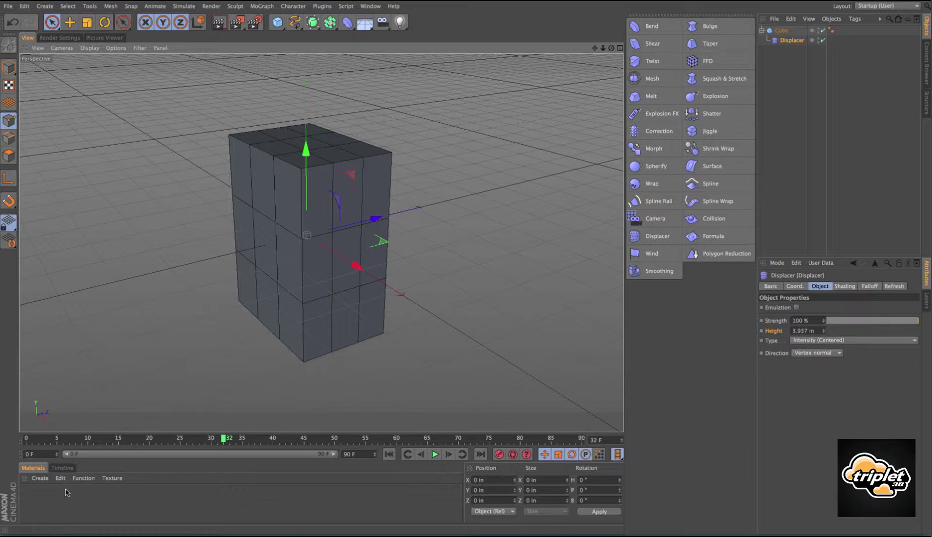
- Render the cube in the Picture Viewer, then return to the perspective view
left_click(236, 22)
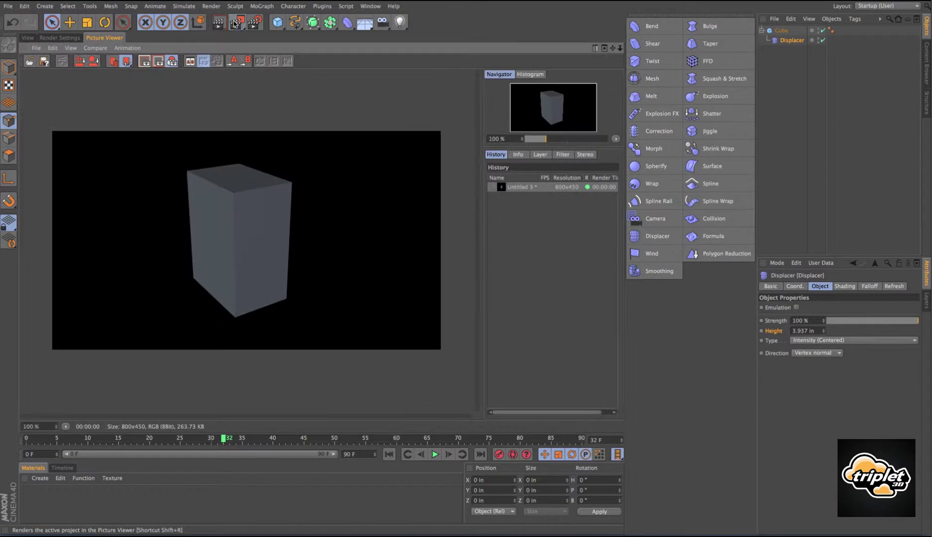
left_click(27, 38)
left_click_drag(423, 158, 430, 160, "alt")
- Load the Brick surface shader as the Displacer's custom shader and give the deformer a Box falloff
left_click(792, 41)
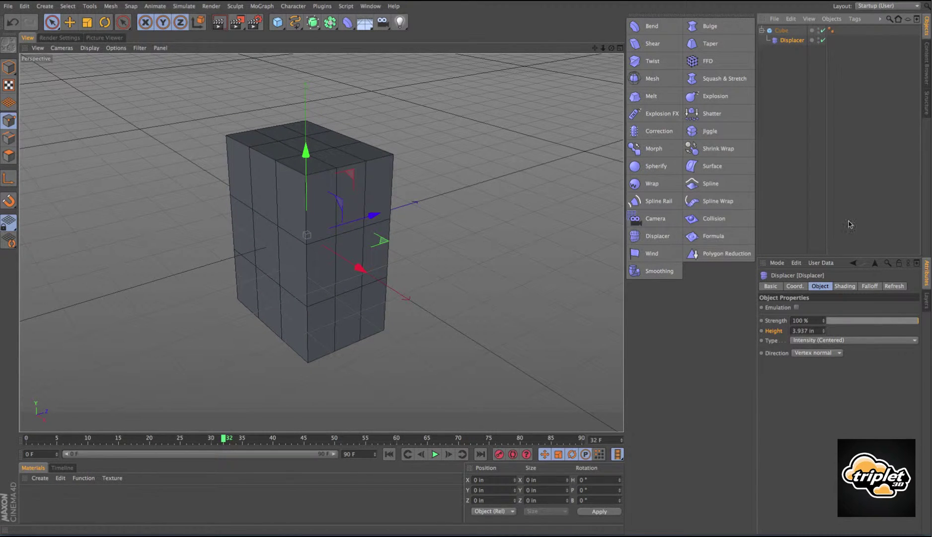
left_click_drag(822, 256, 821, 242)
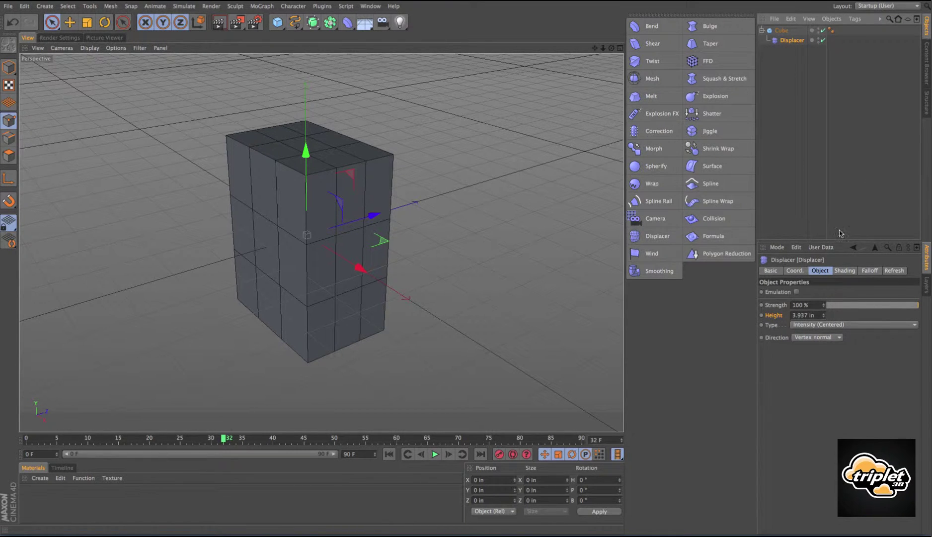
left_click(843, 272)
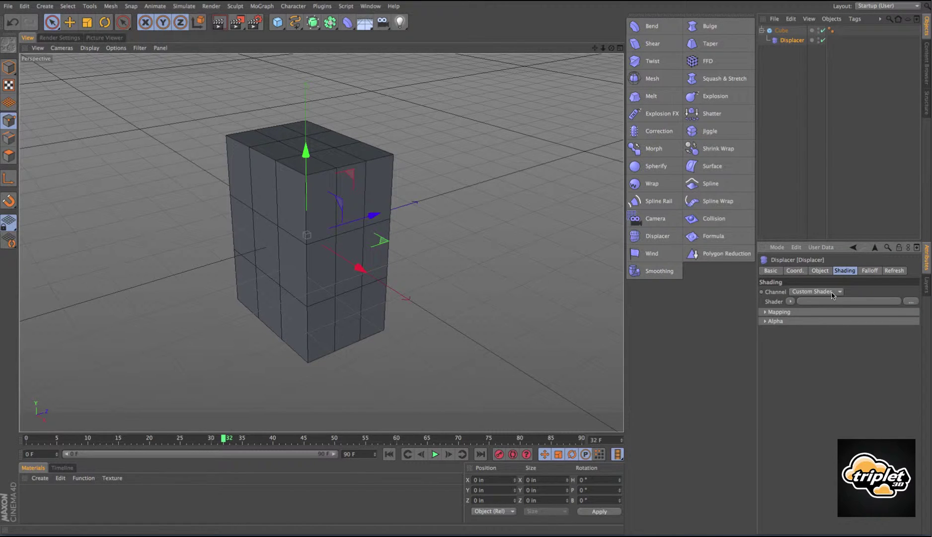
left_click(792, 302)
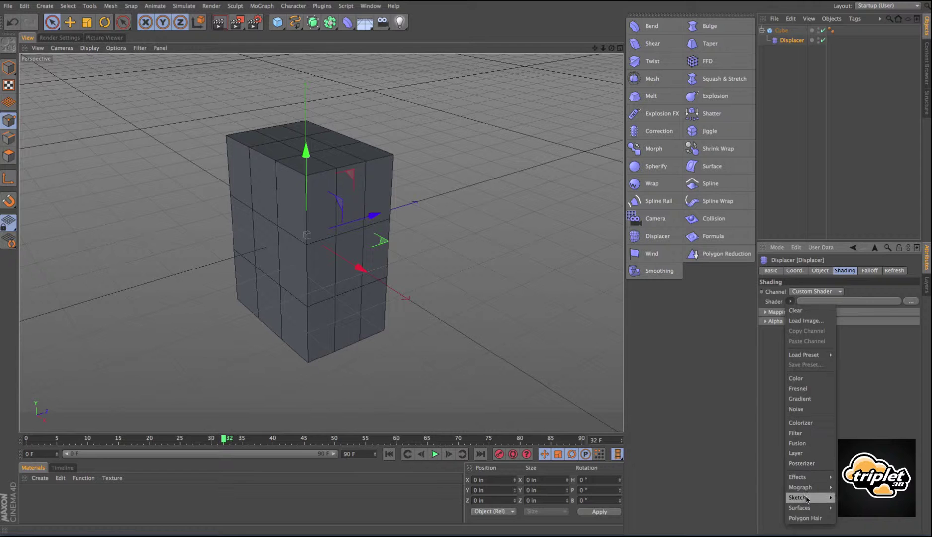
mouse_move(809, 508)
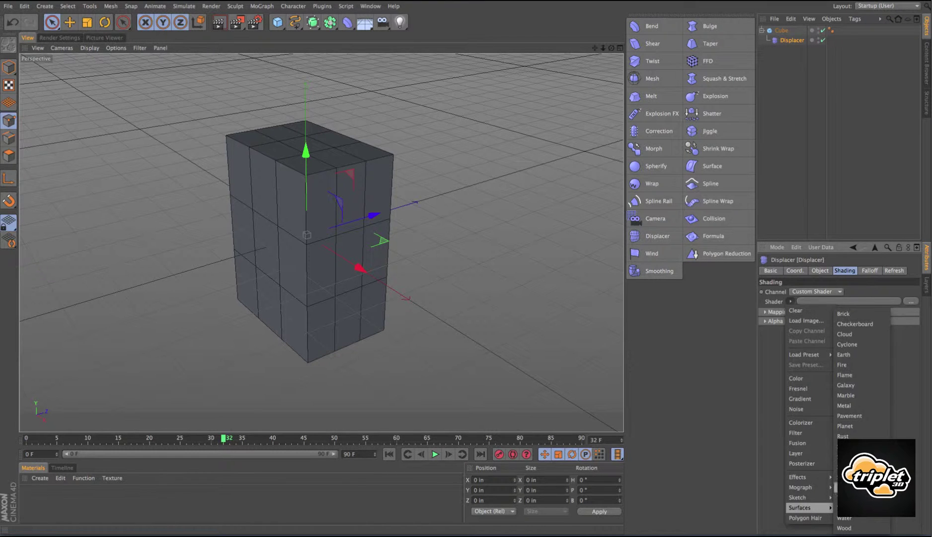
left_click(842, 364)
key("t")
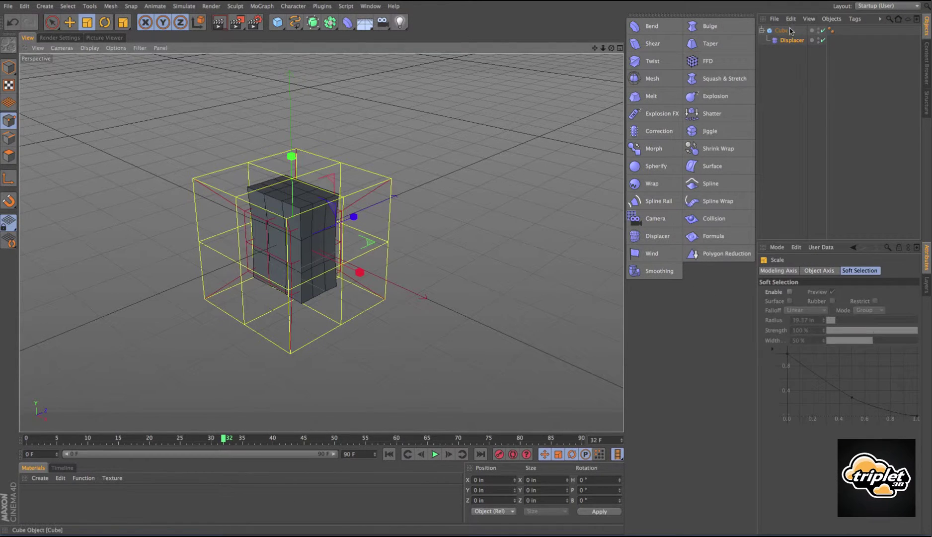
- Raise the cube's segments to 36 in X, 58 in Y and 13 in Z
left_click(781, 31)
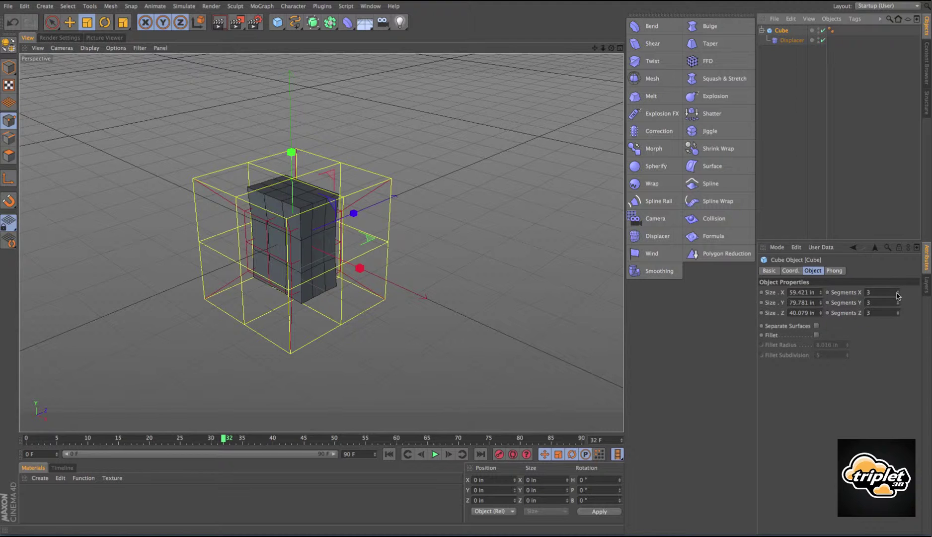
left_click_drag(901, 293, 899, 300)
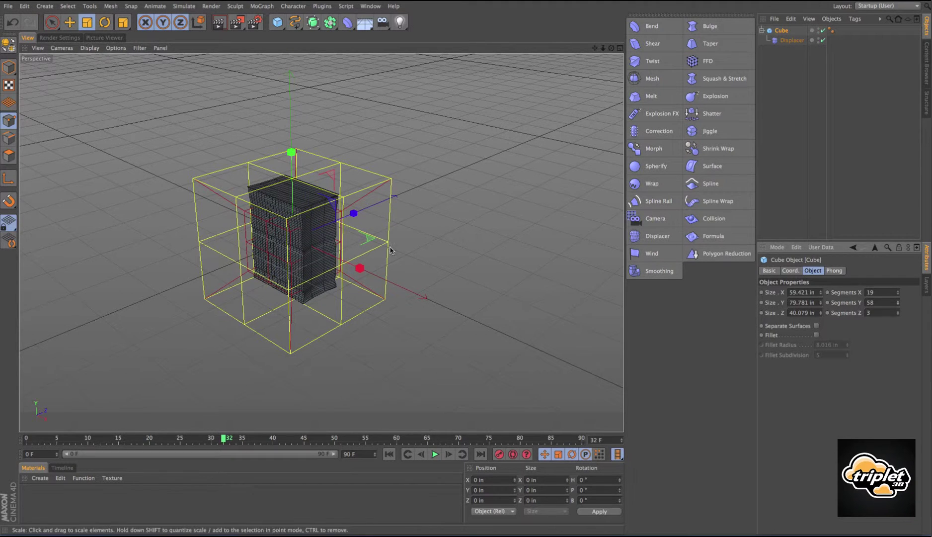
right_click_drag(410, 256, 417, 235, "alt")
left_click_drag(416, 235, 452, 227, "alt")
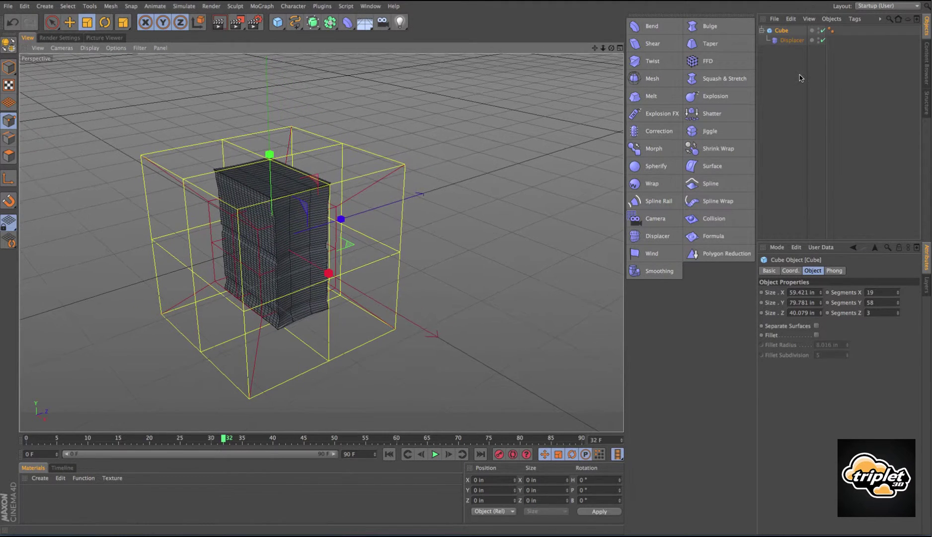
left_click(783, 32)
left_click_drag(900, 295, 900, 307)
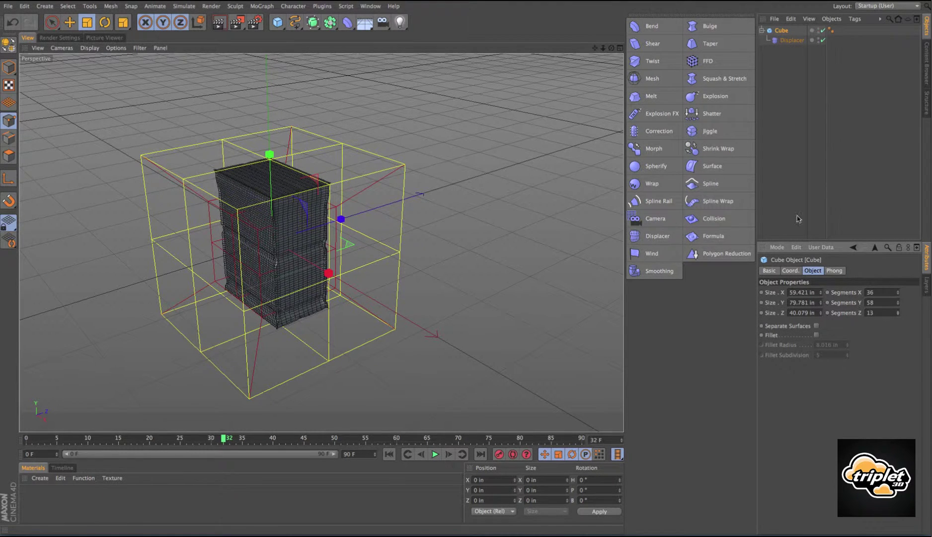
- Slightly enlarge the Displacer's falloff box and shift it vertically around the cube to test the displacement
left_click(790, 40)
left_click_drag(520, 230, 547, 240)
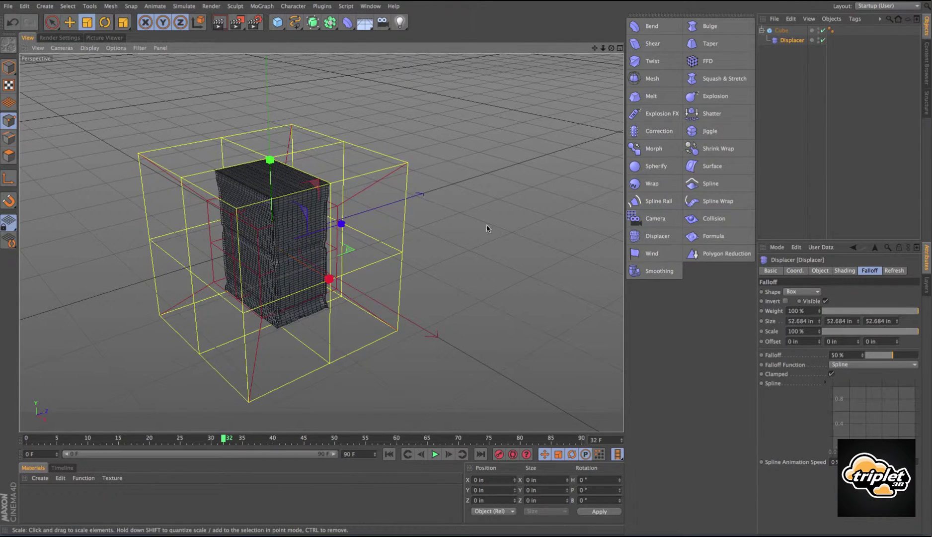
key("e")
left_click_drag(271, 160, 292, 146)
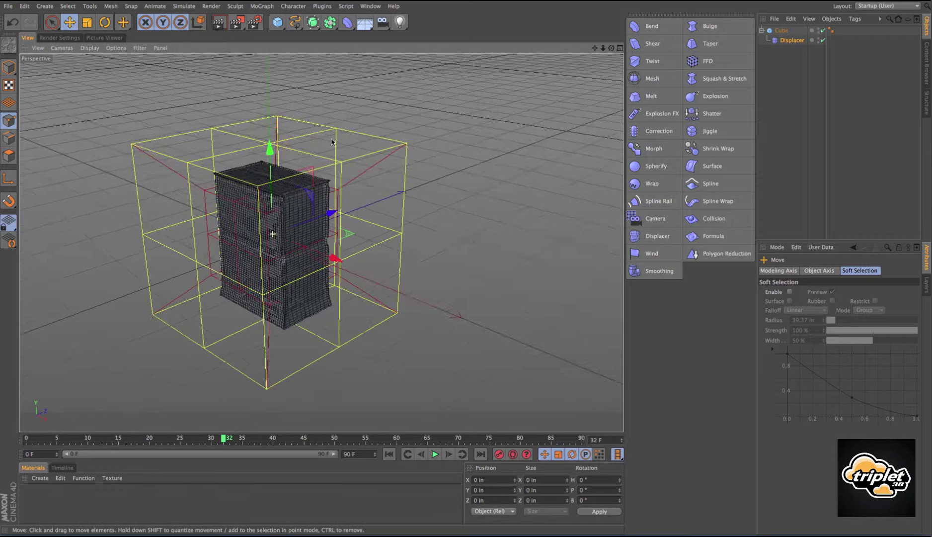
- Replace the Displacer's shader with the Marble surface and move the deformer vertically over the cube
left_click(793, 40)
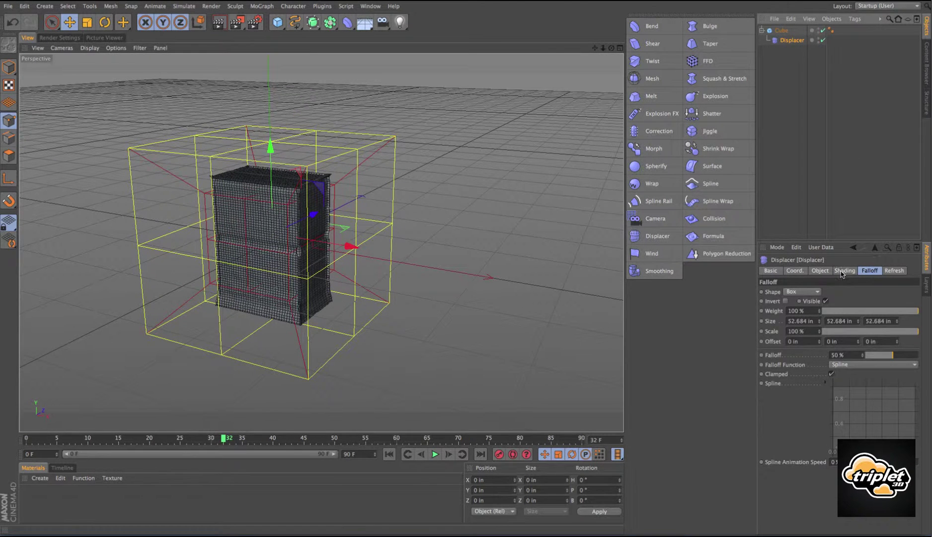
left_click(844, 270)
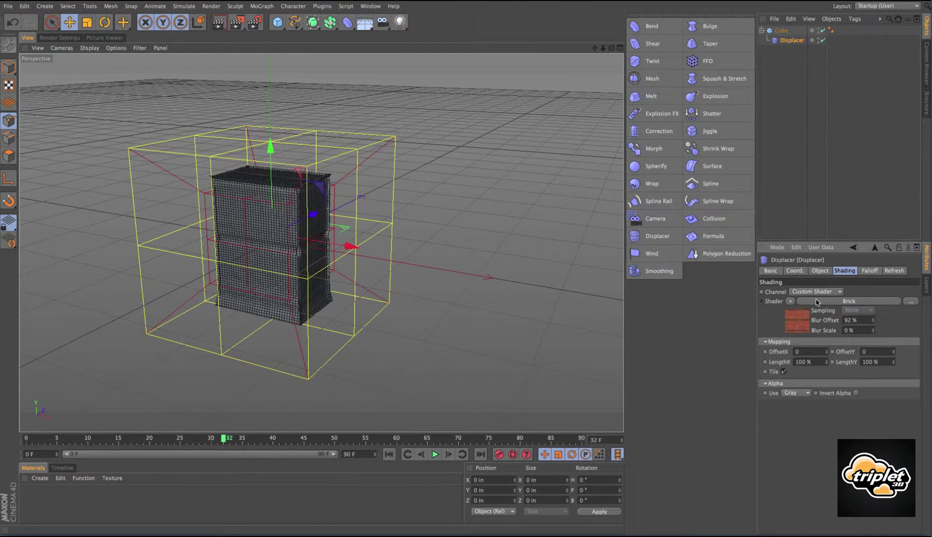
left_click(792, 302)
mouse_move(806, 280)
left_click(847, 362)
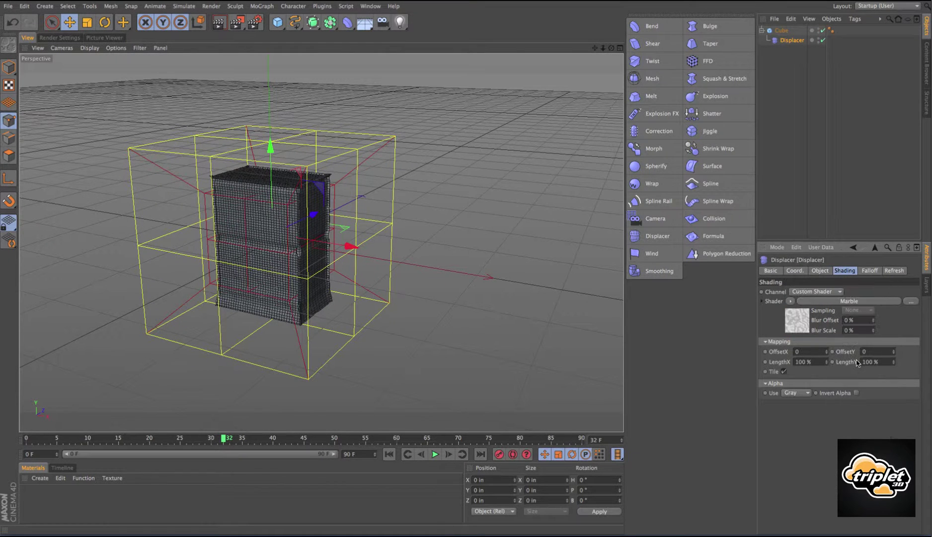
left_click_drag(523, 309, 410, 240, "alt")
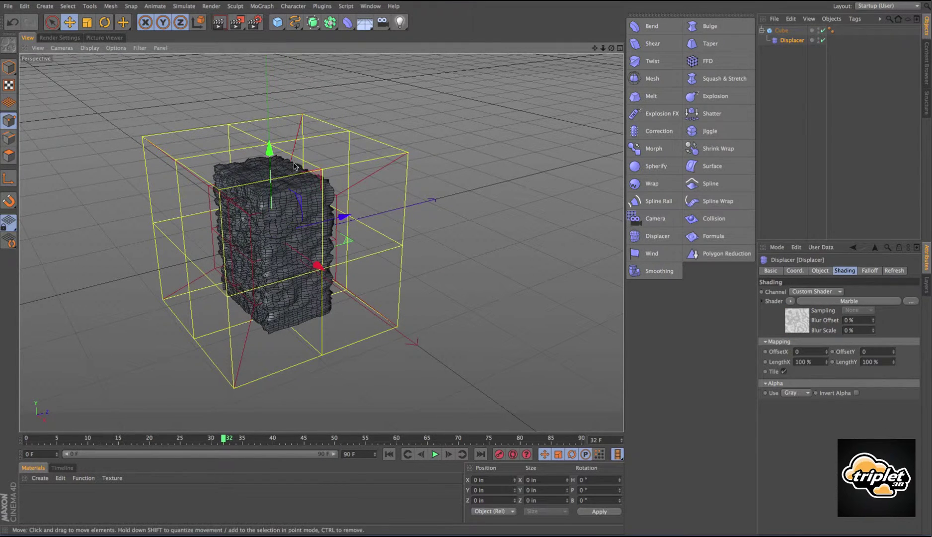
left_click_drag(268, 148, 303, 149)
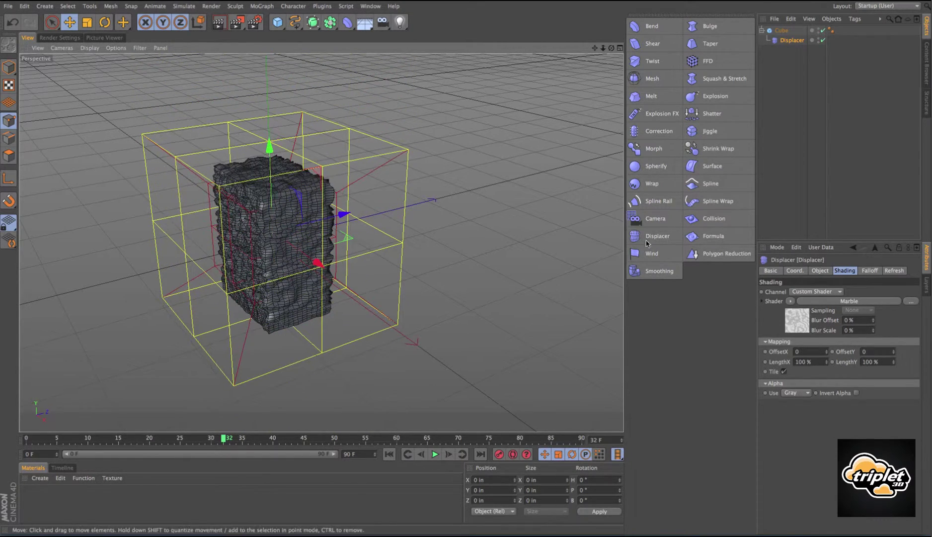
- Switch the Displacer's shader to the Fire surface and move the deformer up and down through the cube
left_click(789, 301)
mouse_move(808, 283)
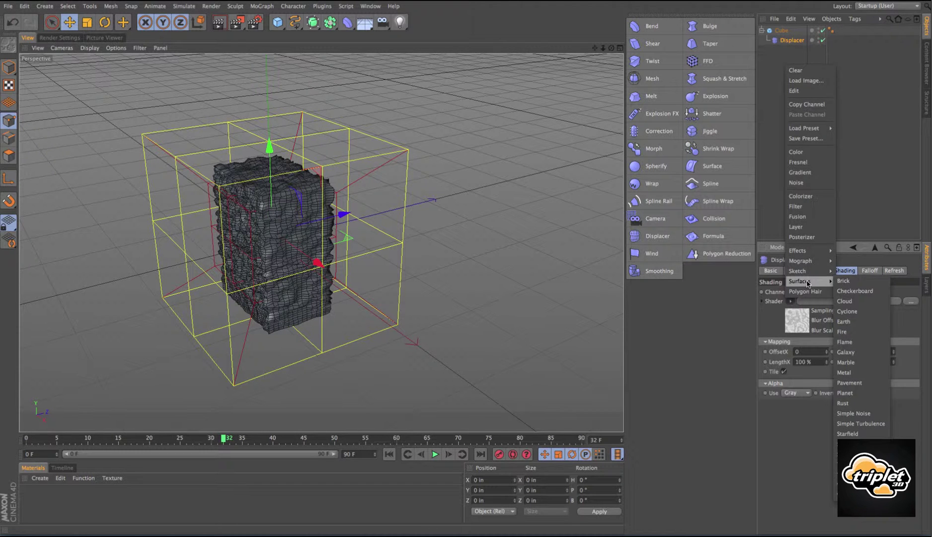
left_click(863, 332)
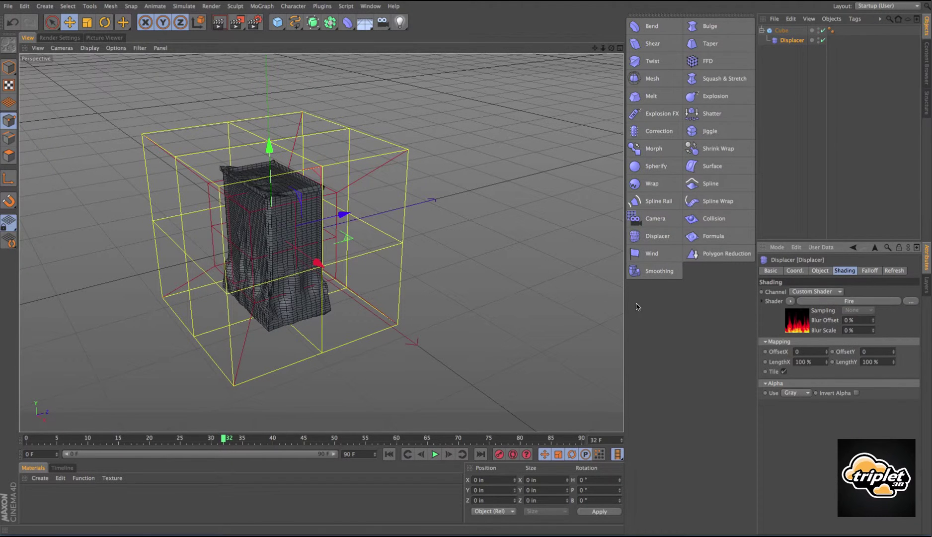
left_click_drag(267, 155, 277, 303)
left_click_drag(277, 303, 278, 313)
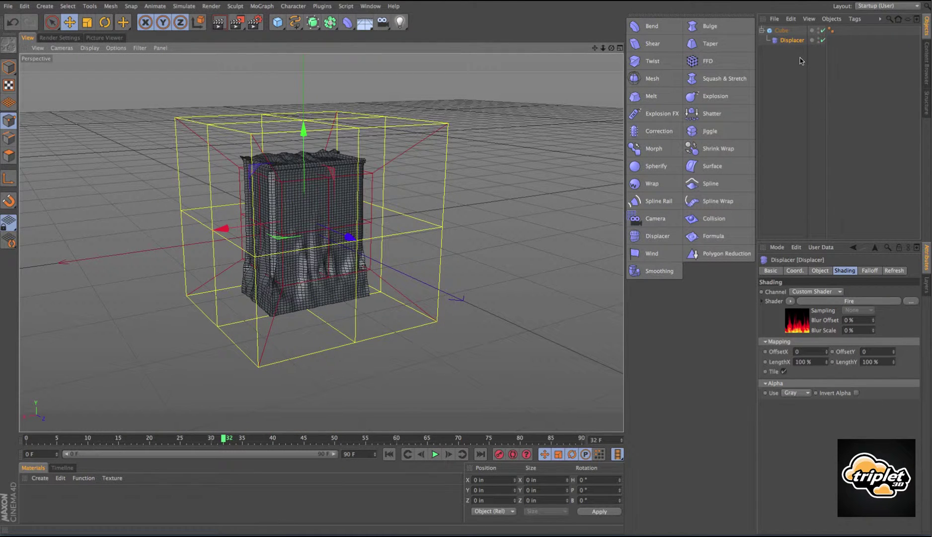
- Delete the cube together with its Displacer and add a new default cube
left_click_drag(800, 49, 769, 25)
key("Delete")
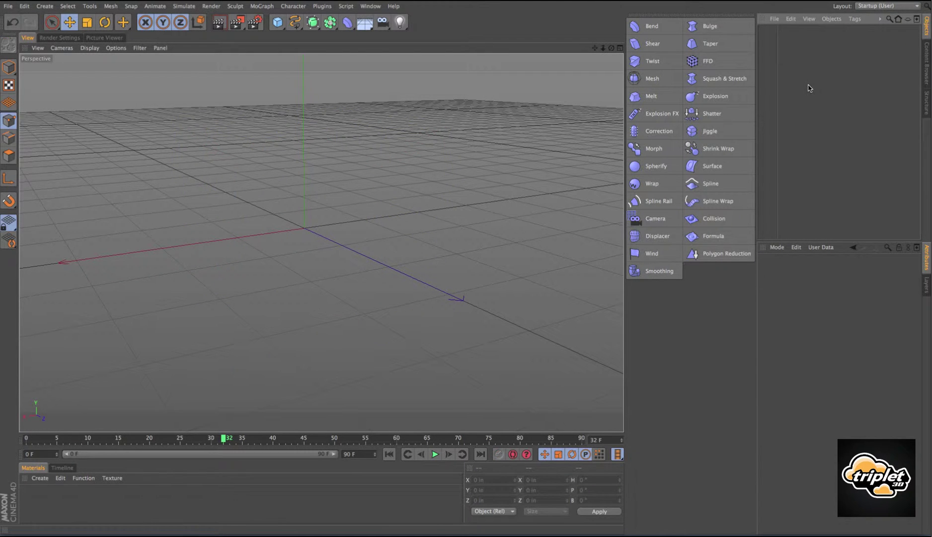
left_click(277, 21)
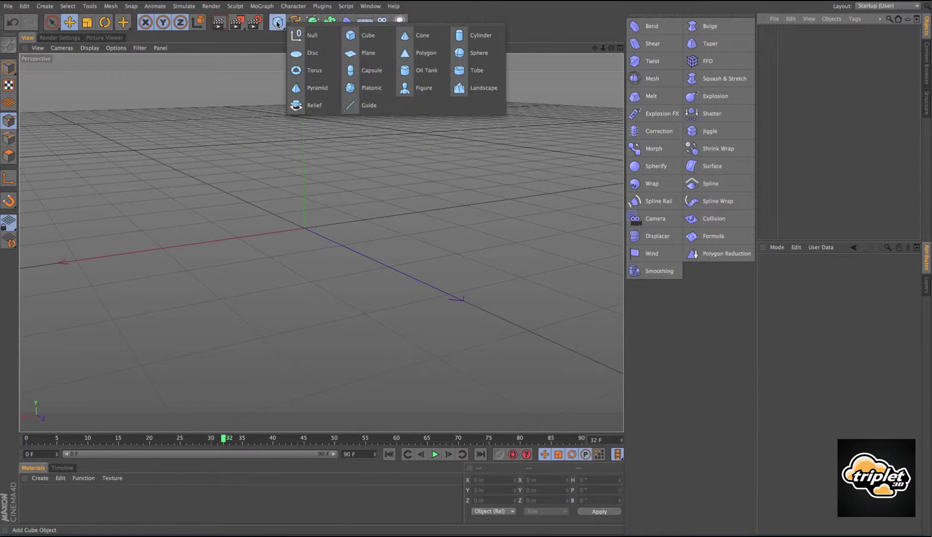
left_click(357, 33)
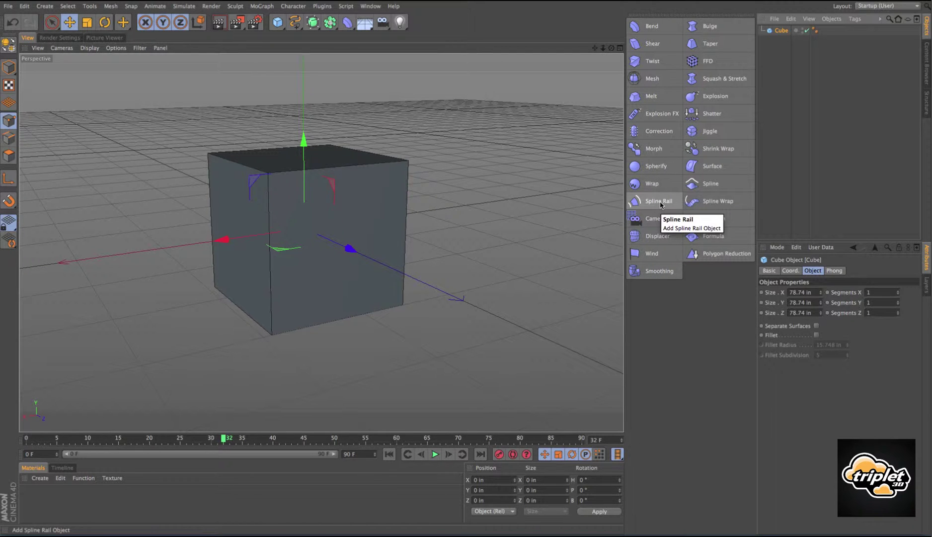
- Add a Mesh deformer to the scene beside the new cube
left_click(647, 78)
left_click_drag(783, 41, 784, 41)
left_click(782, 31)
left_click_drag(468, 208, 506, 224, "alt")
left_click(784, 40)
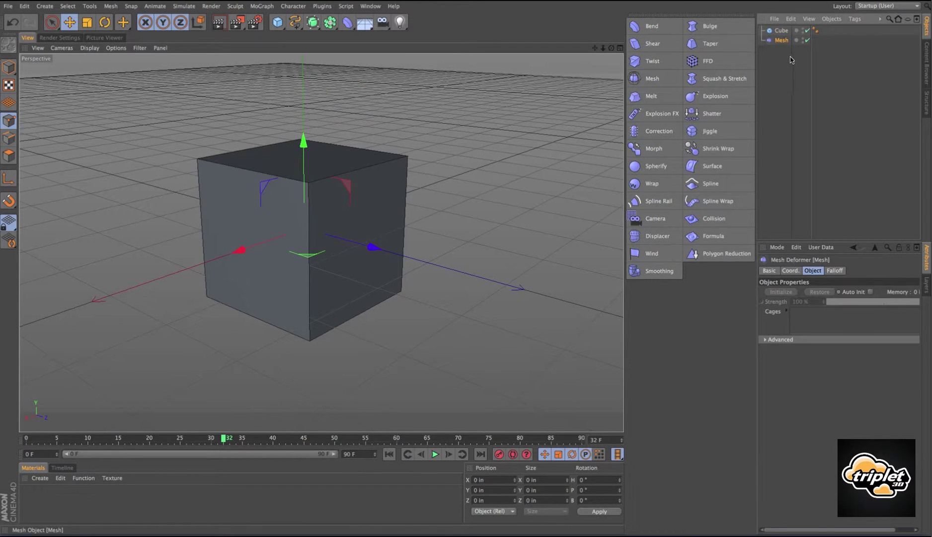
- Stretch the cube to 64.646 × 170.075 × 64.646 in and extrude a neck and head from its subdivided top
left_click(783, 30)
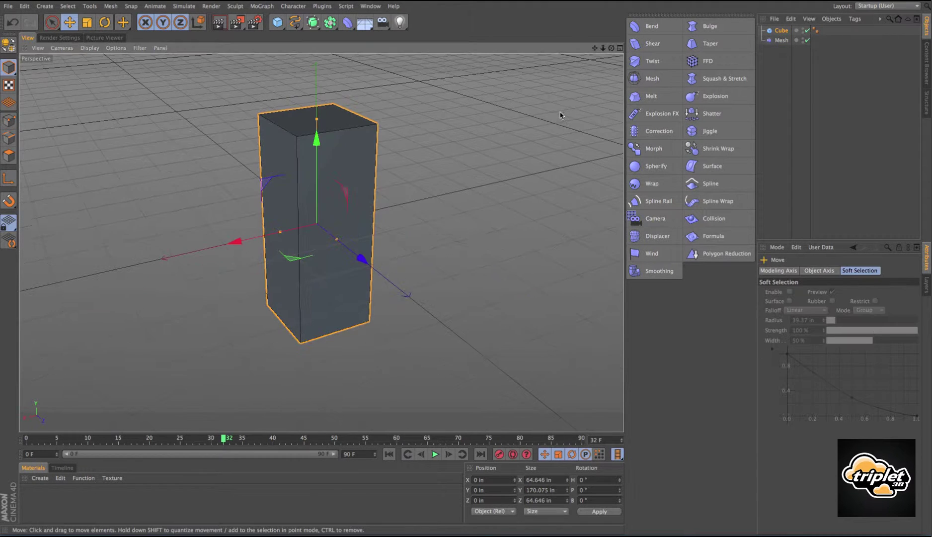
left_click_drag(415, 135, 406, 141, "alt")
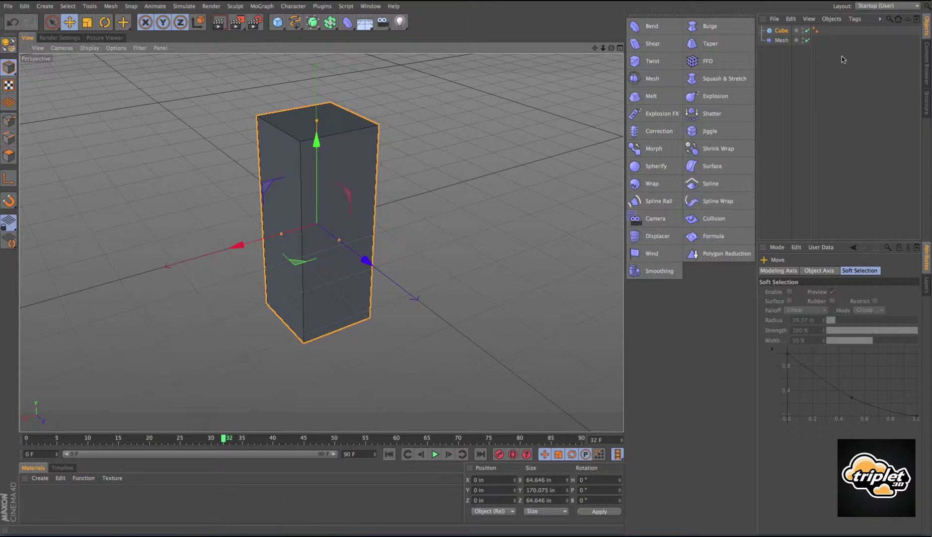
left_click(782, 31)
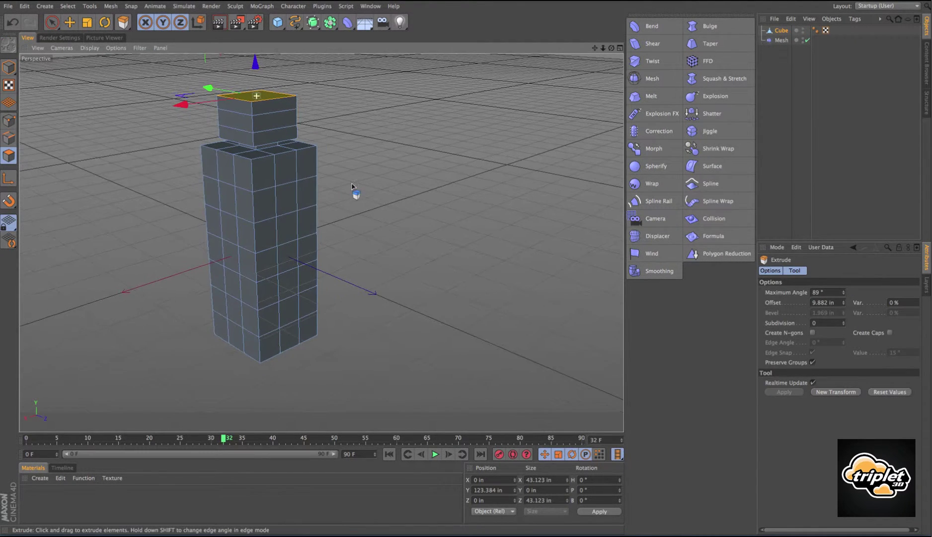
- Select the upper side polygons on both sides of the body and extrude them into arms with a 37.795 in offset
left_click(52, 22)
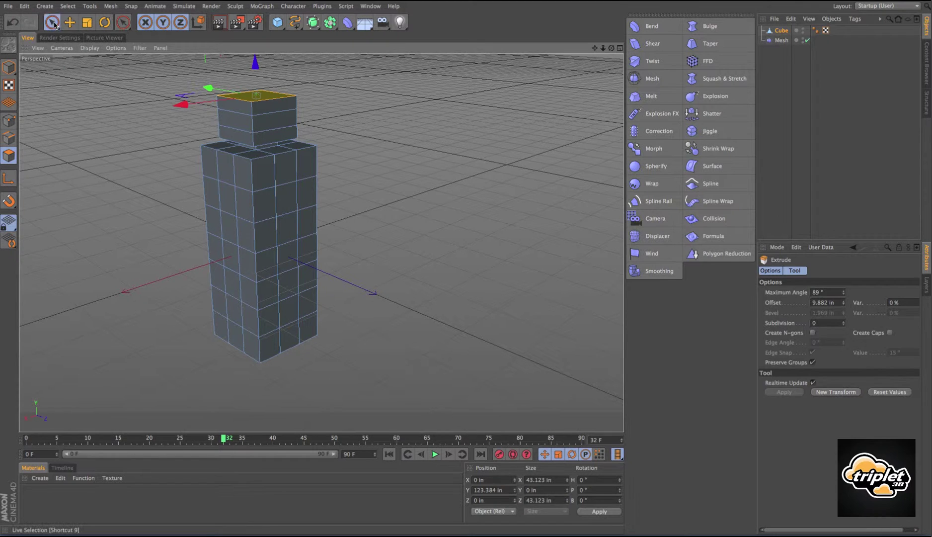
left_click_drag(227, 182, 229, 228)
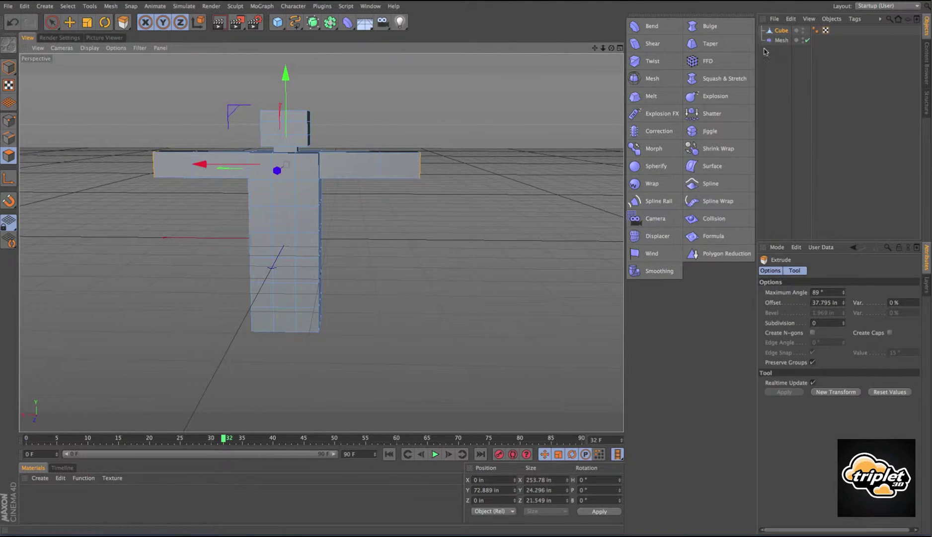
left_click(781, 30)
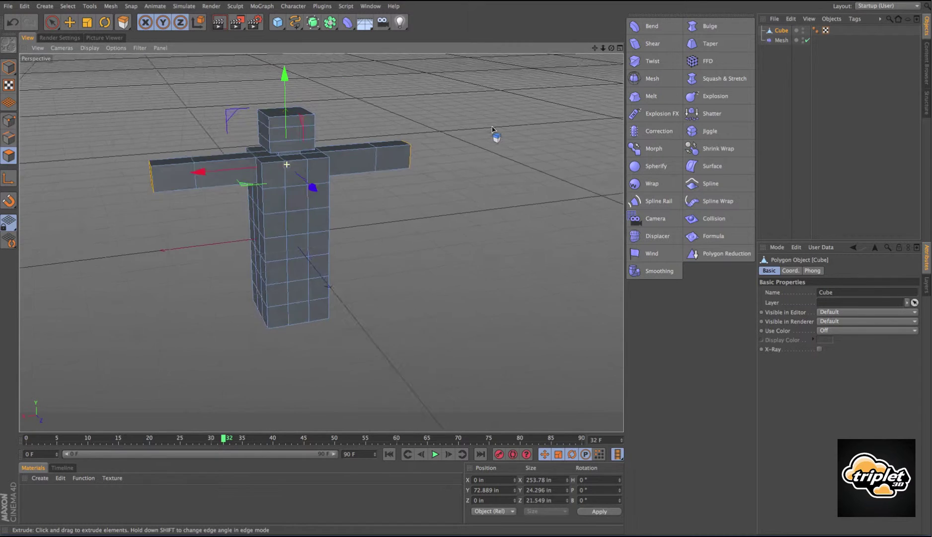
left_click_drag(493, 130, 469, 117, "alt")
- Nest the Mesh deformer under the blocky figure and duplicate the figure as a separate object
left_click(781, 41)
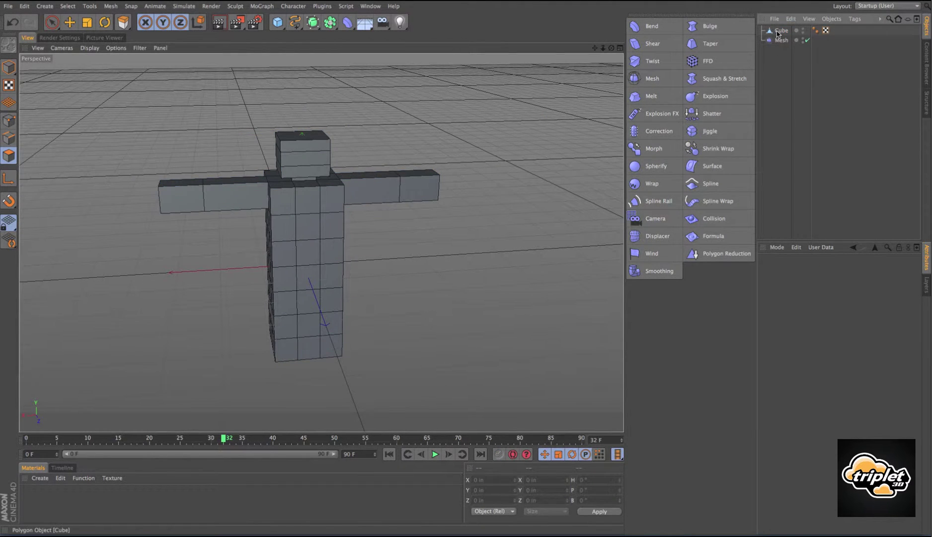
left_click(782, 30)
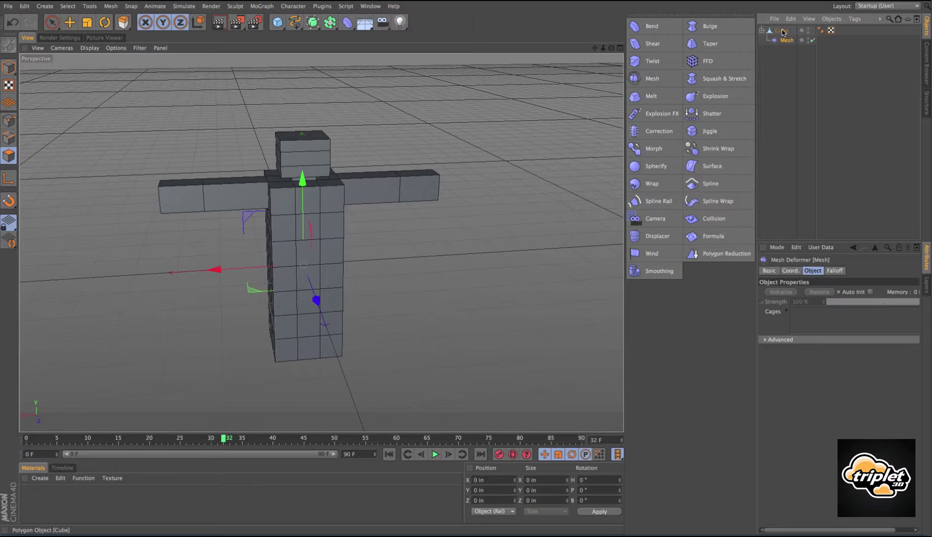
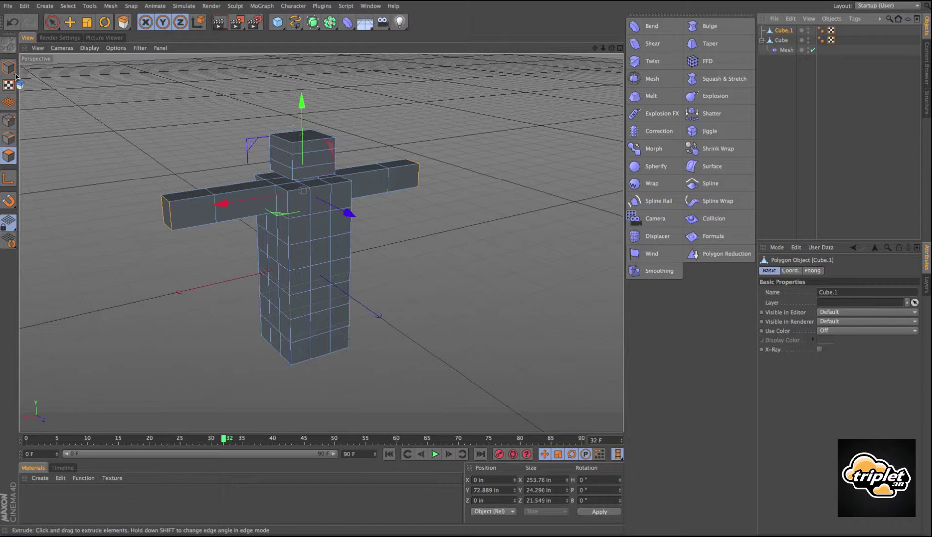
- Switch the viewport display to Lines and scale the duplicate figure up to about 283.7 × 233 × 72.3 in around the original
left_click(90, 47)
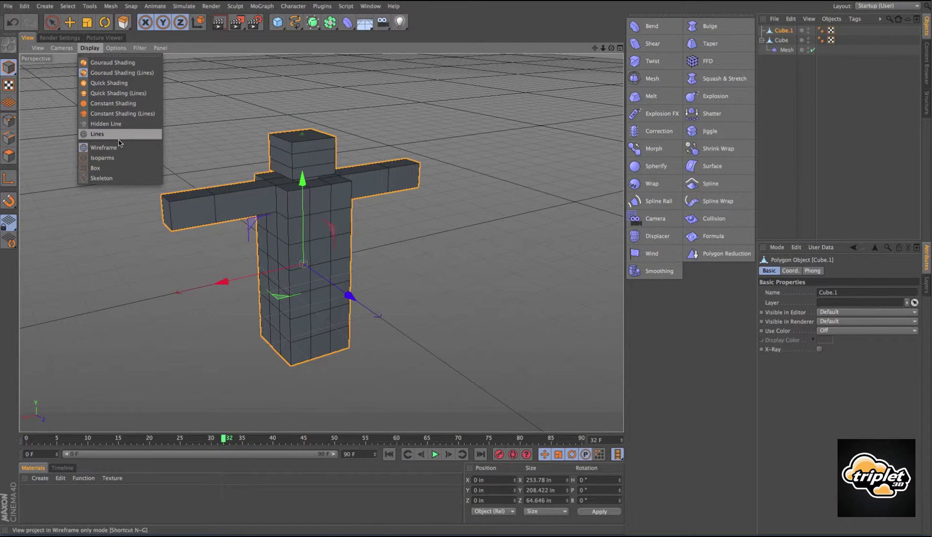
left_click(116, 134)
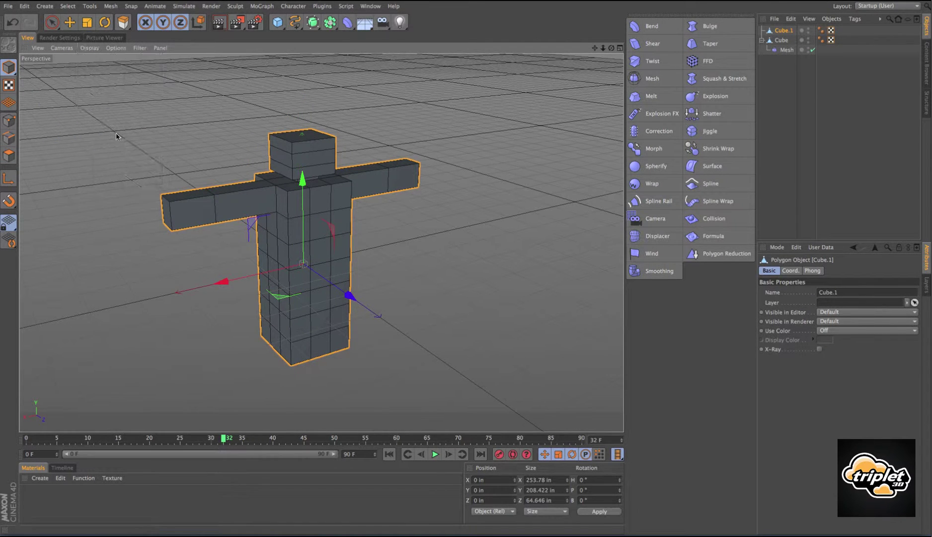
left_click(87, 22)
left_click_drag(207, 338, 253, 340)
left_click_drag(375, 316, 338, 291, "alt")
- Select the duplicate's outer arm points, including hidden ones, from the front and scale them to fit the original arms, 266.51 in across
left_click(619, 47)
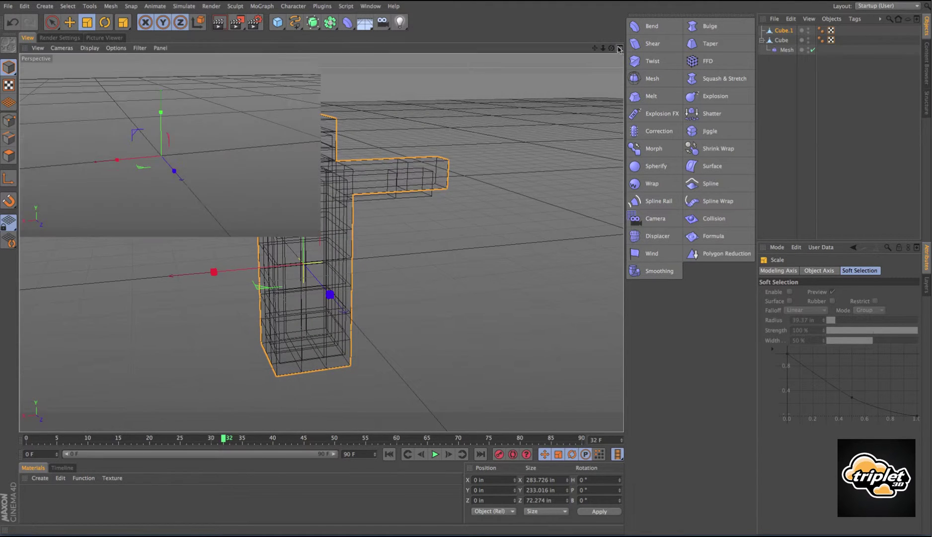
left_click(620, 48)
left_click(621, 244)
right_click_drag(519, 262, 497, 267, "alt")
middle_click_drag(478, 246, 395, 278, "alt")
right_click_drag(403, 245, 410, 248, "alt")
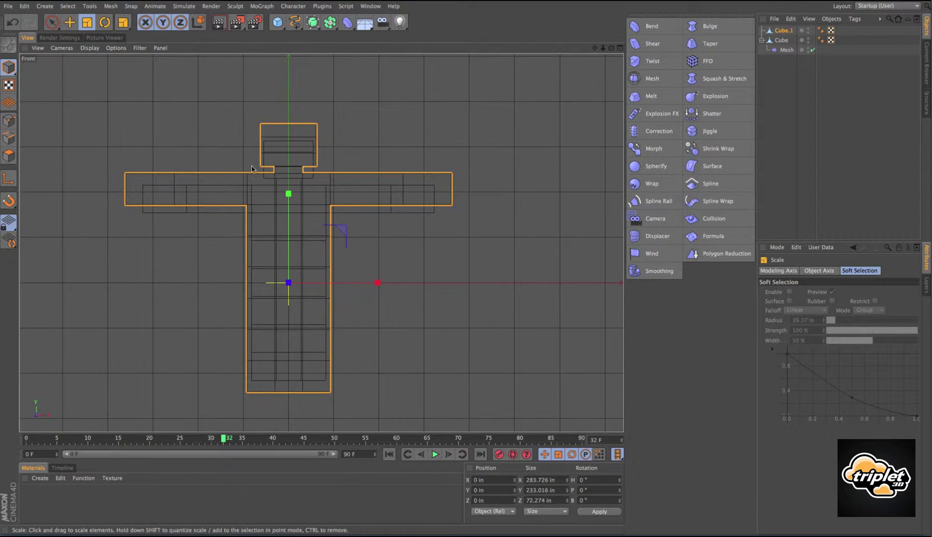
left_click(52, 22)
left_click(8, 120)
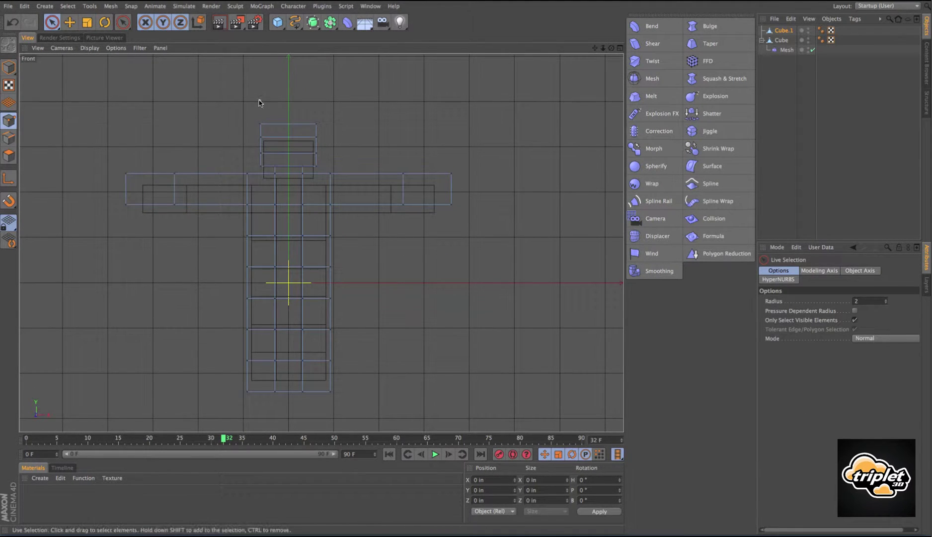
left_click(855, 320)
left_click(620, 47)
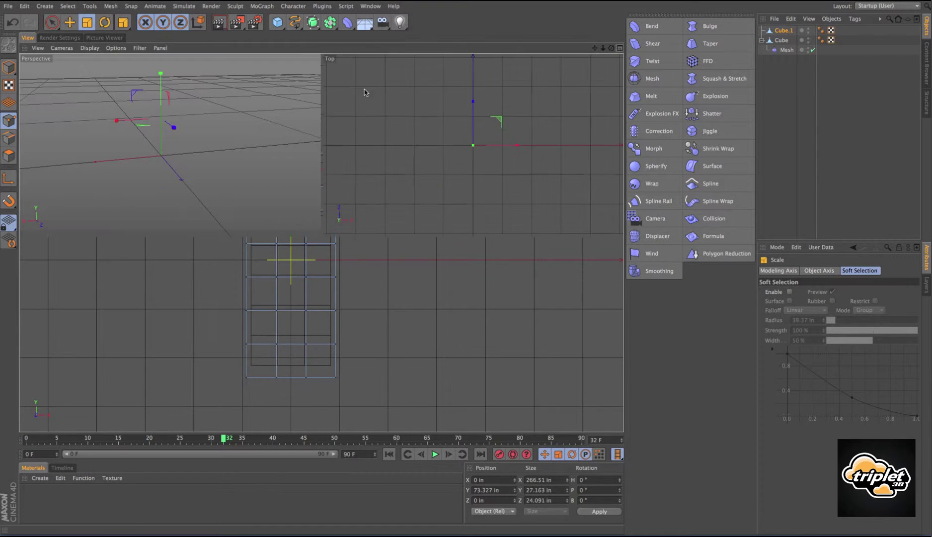
left_click(317, 48)
left_click_drag(387, 130, 421, 120, "alt")
- Assign the enlarged duplicate, renamed Cage, as the Mesh deformer's cage object and initialize the deformer
left_click(787, 50)
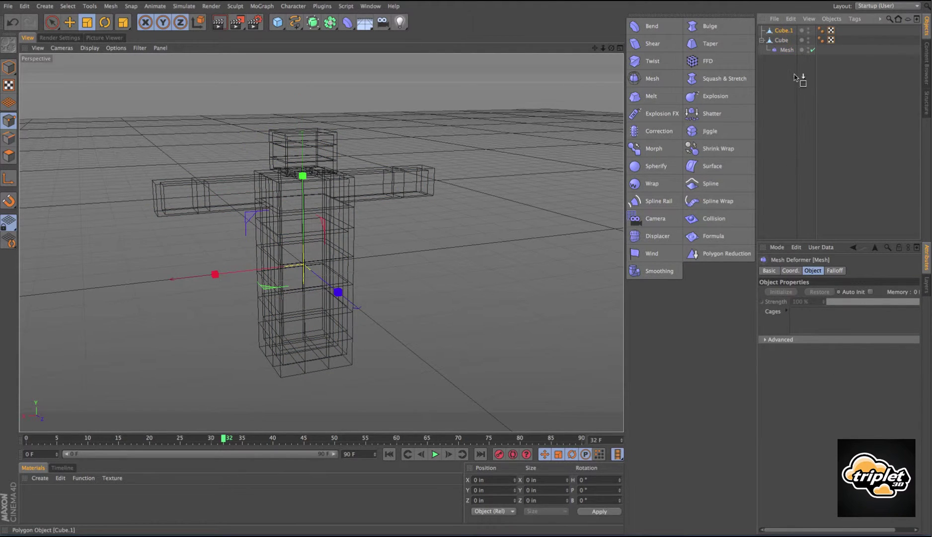
left_click_drag(834, 322, 822, 312)
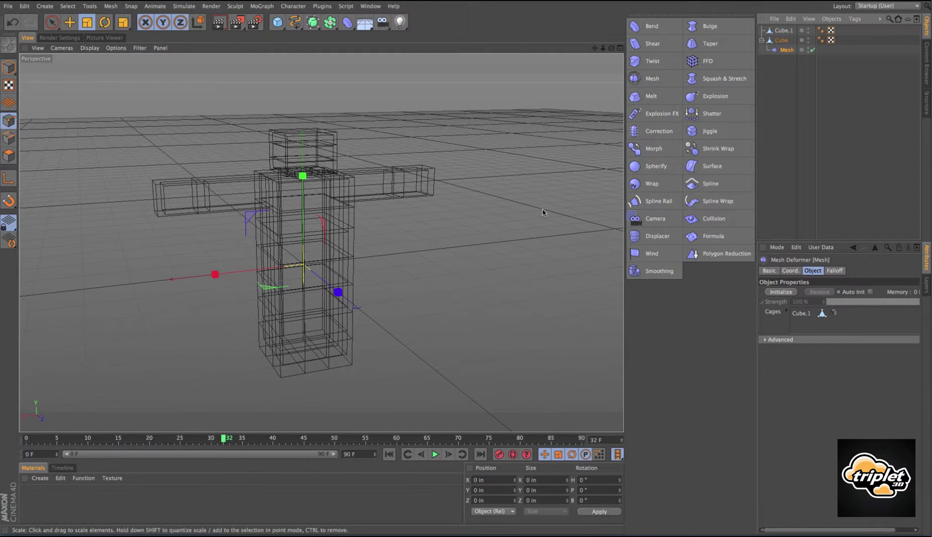
left_click_drag(541, 208, 509, 219, "alt")
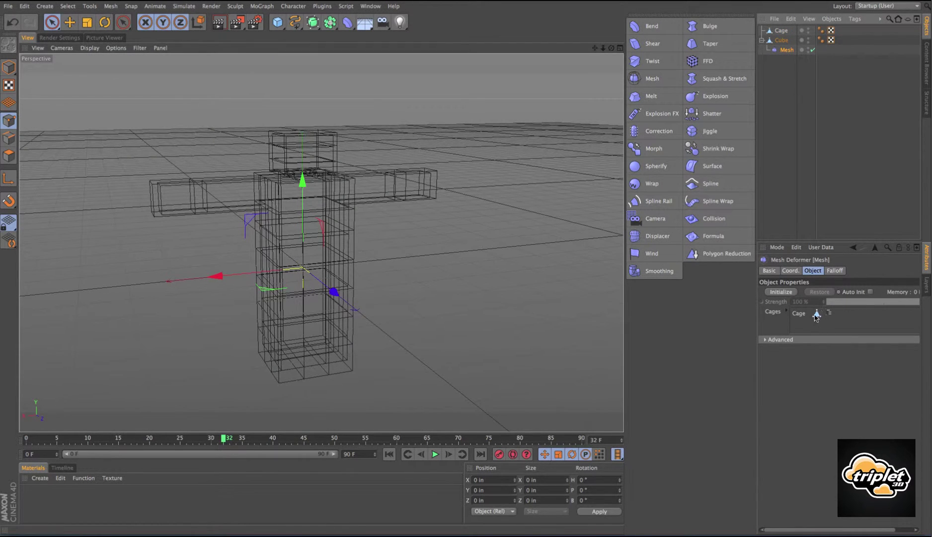
left_click(782, 292)
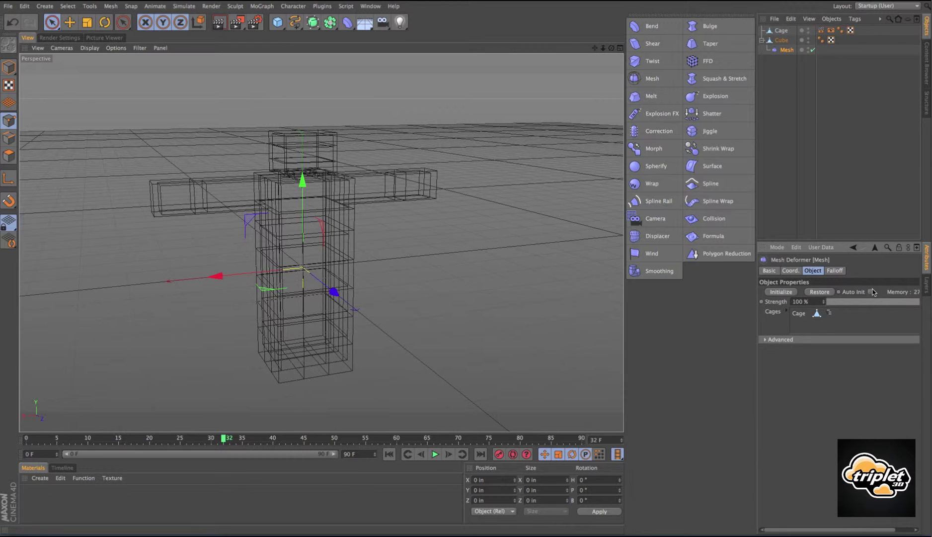
- Add a Pose Morph tag to the Cage object and enable Points mixing
left_click(784, 30)
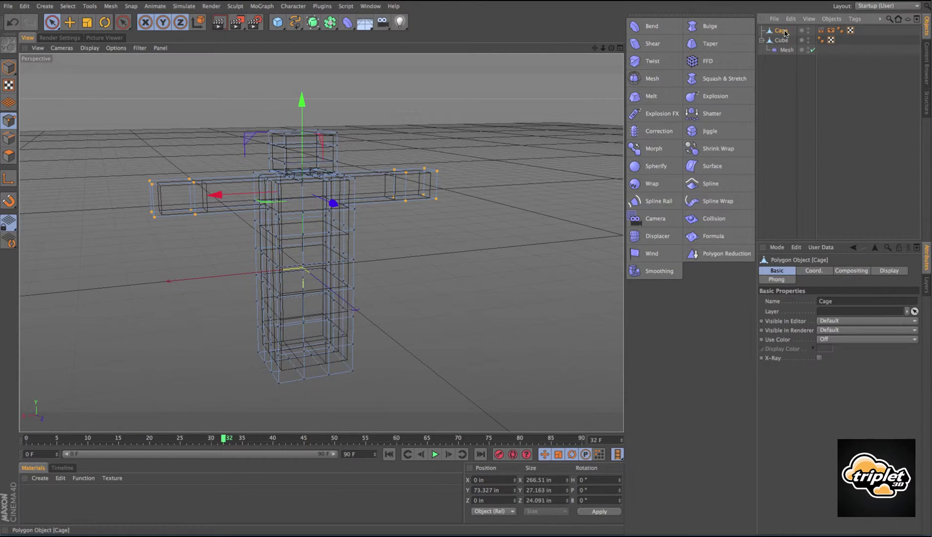
right_click(781, 32)
mouse_move(808, 47)
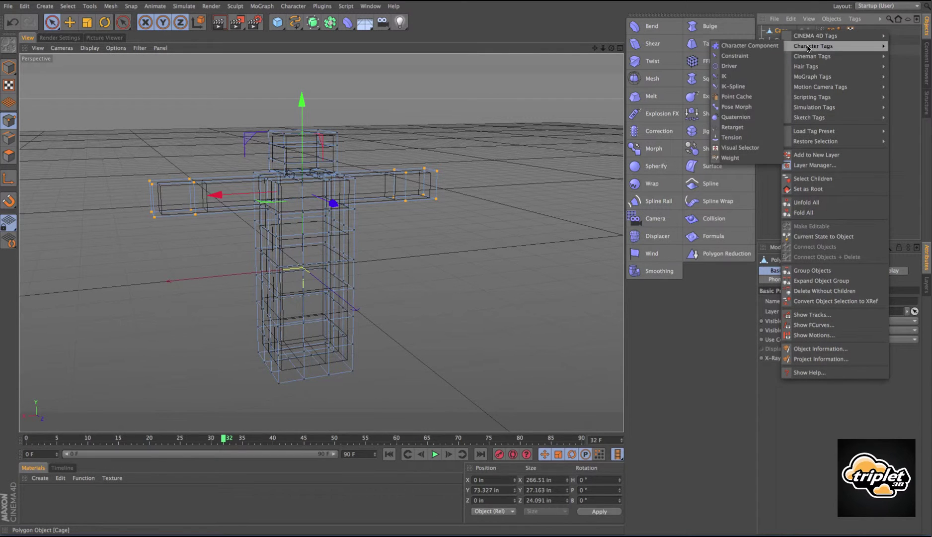
left_click(736, 107)
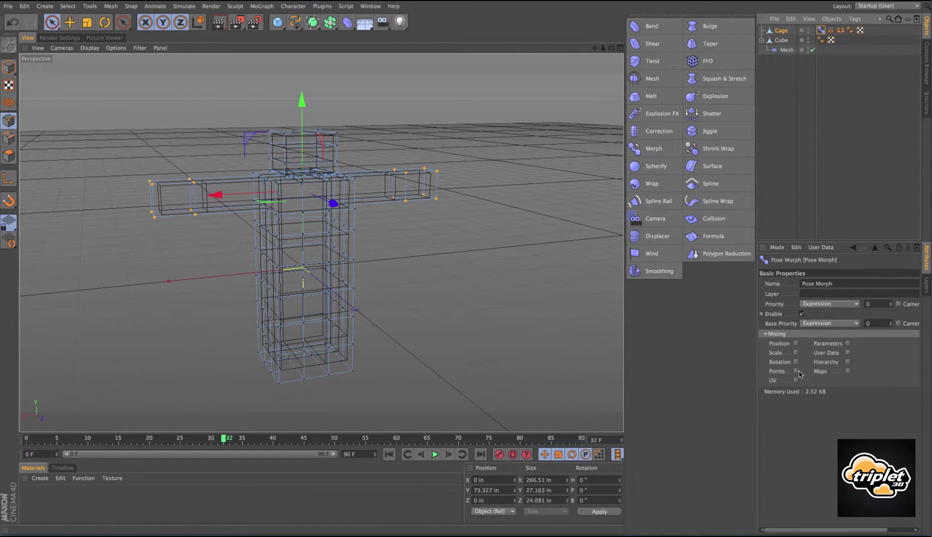
left_click(797, 371)
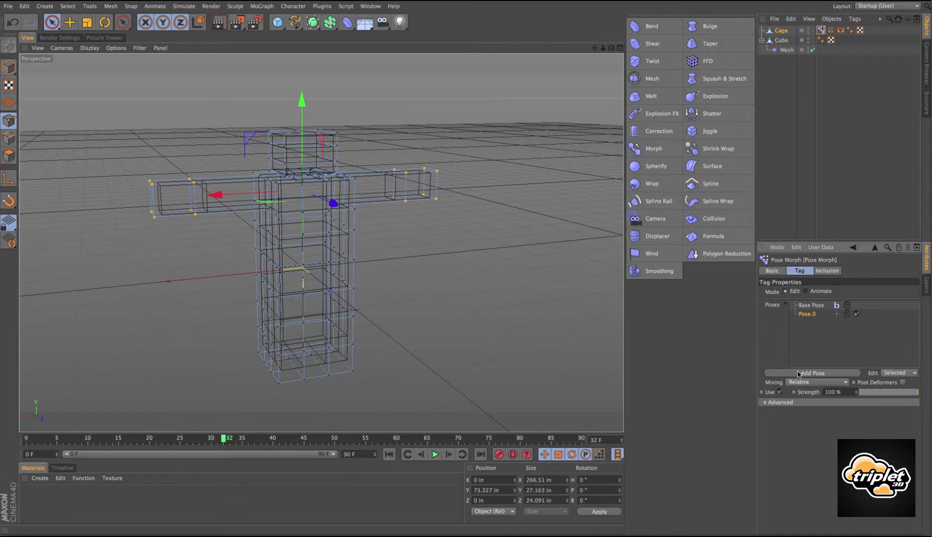
- Select the end points of both cage arms in the front view and raise them by about 59 in for the first pose
left_click(619, 48)
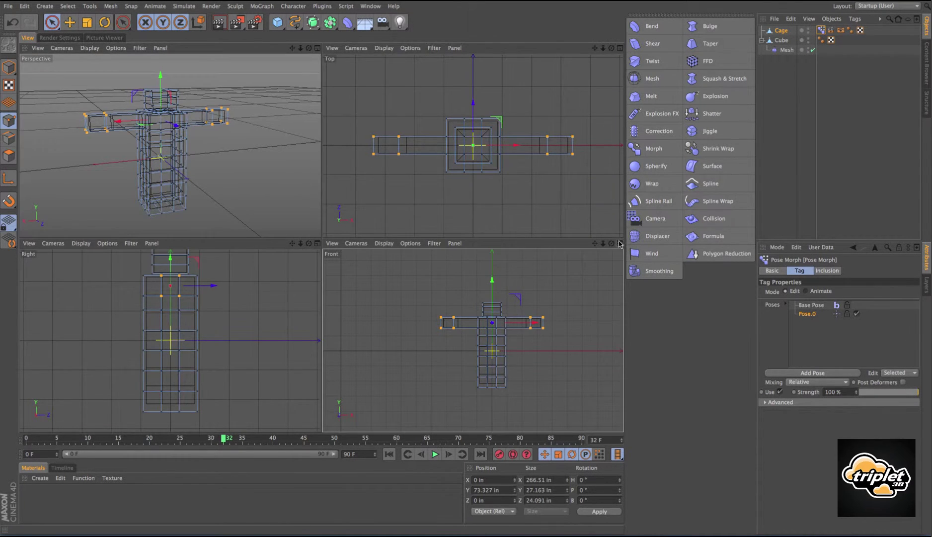
left_click(620, 244)
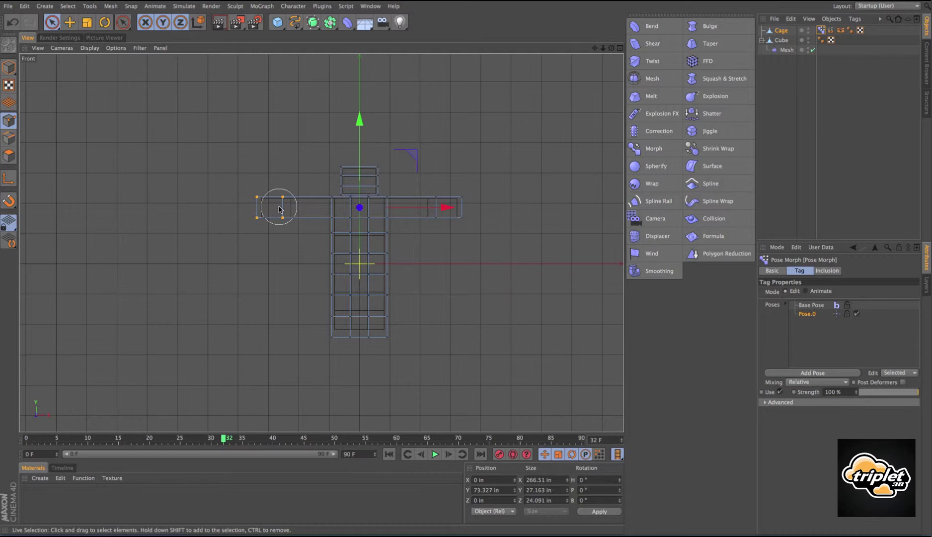
left_click(456, 207, "shift")
left_click_drag(362, 131, 362, 87)
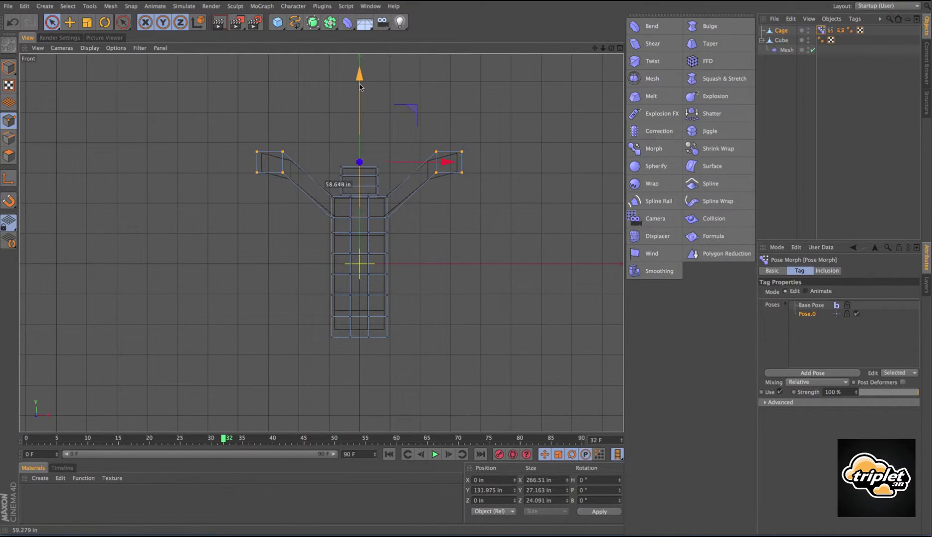
- Raise the cage's head points to about Y 137.251 in and return to the perspective view
scroll(406, 187, "up", 5)
mouse_move(346, 183)
left_mouse_down()
mouse_move(348, 232)
mouse_move(243, 246)
mouse_move(242, 167)
mouse_move(377, 126)
mouse_move(325, 116)
mouse_move(323, 83)
left_mouse_up()
scroll(377, 126, "down", 3)
scroll(412, 108, "down", 5)
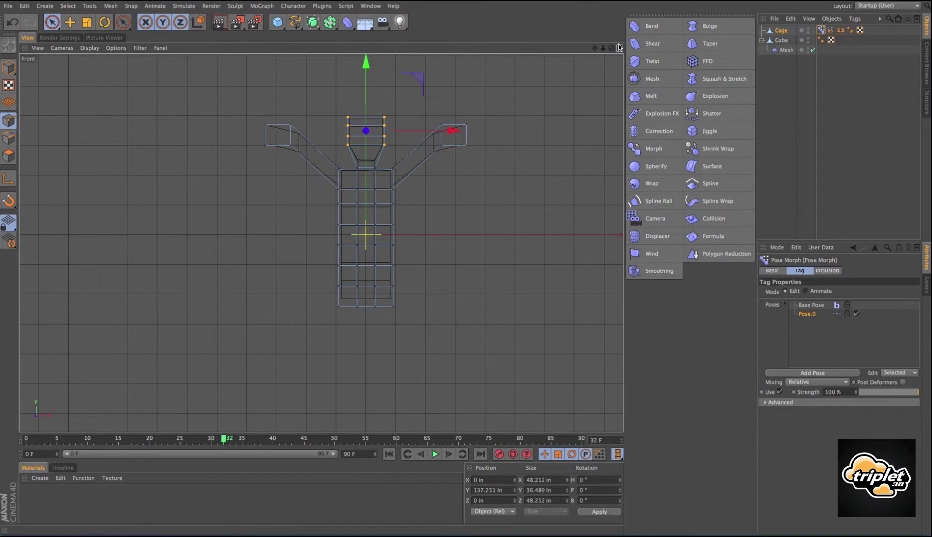
left_click(620, 47)
key("F1")
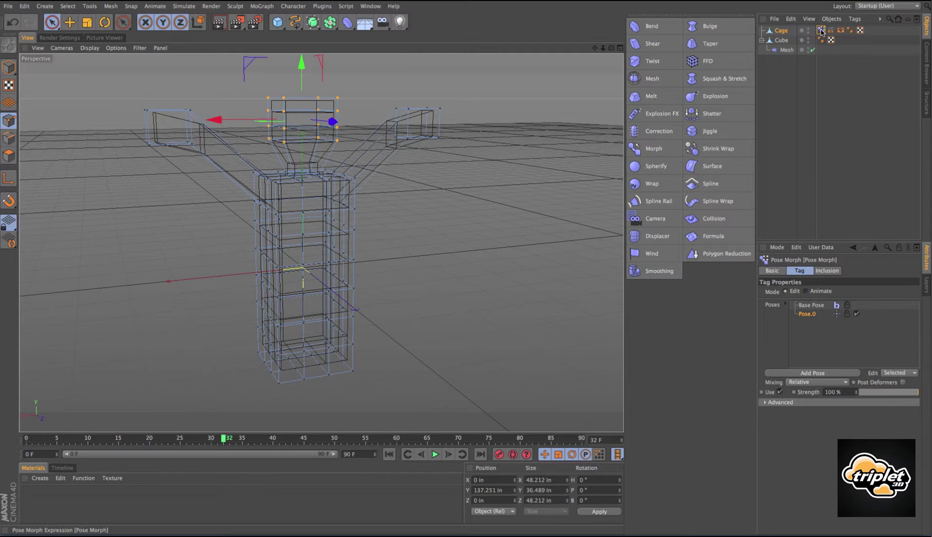
- Add a second pose to the Pose Morph tag and rename the first pose Arms Up
left_click(840, 373)
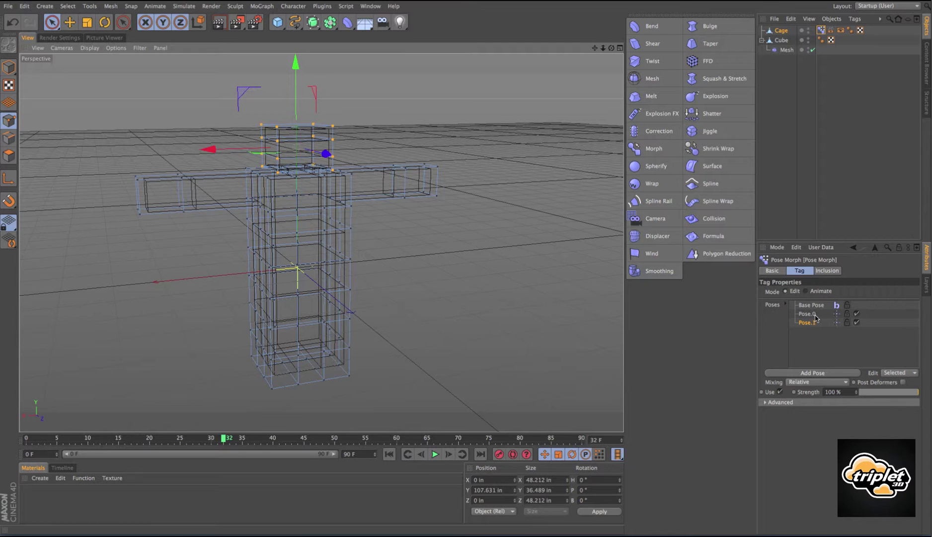
left_click(814, 314)
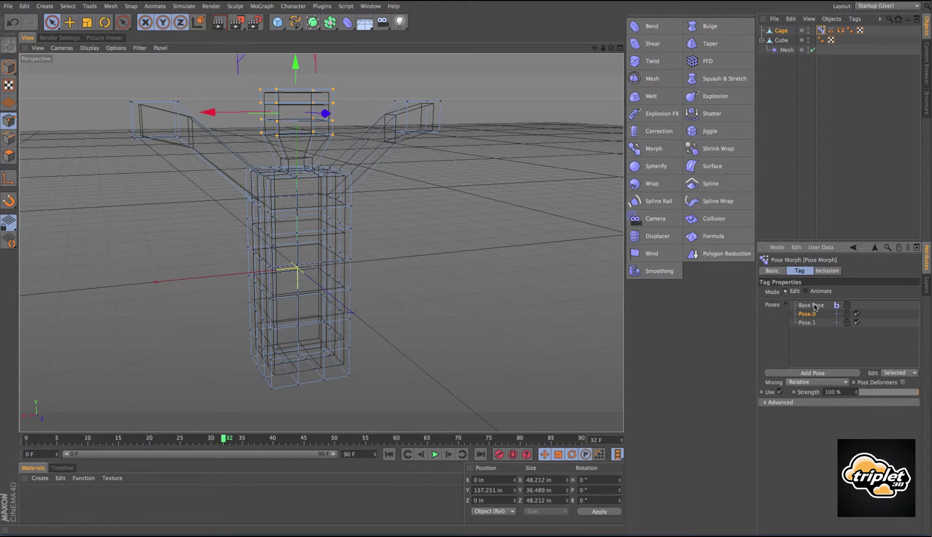
left_click(814, 305)
left_click(813, 314)
double_click(809, 315)
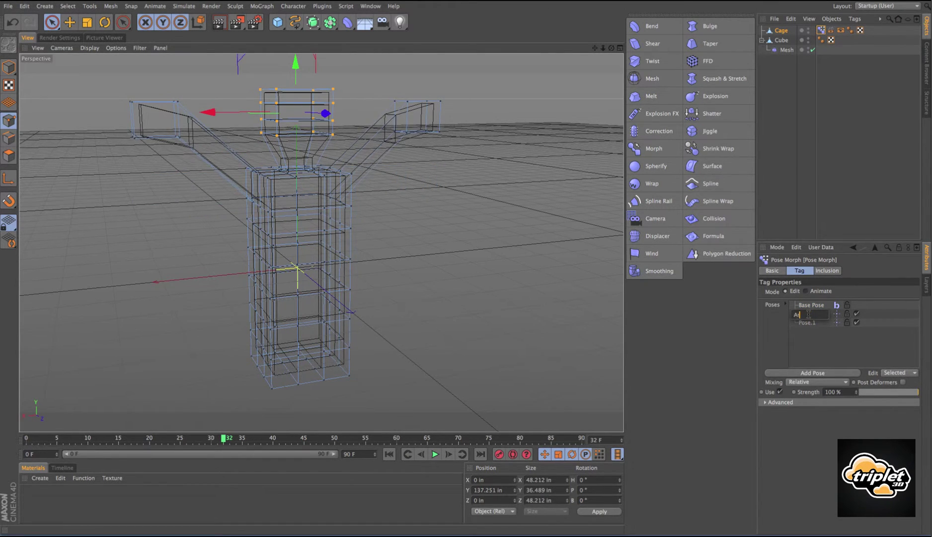
key("Return")
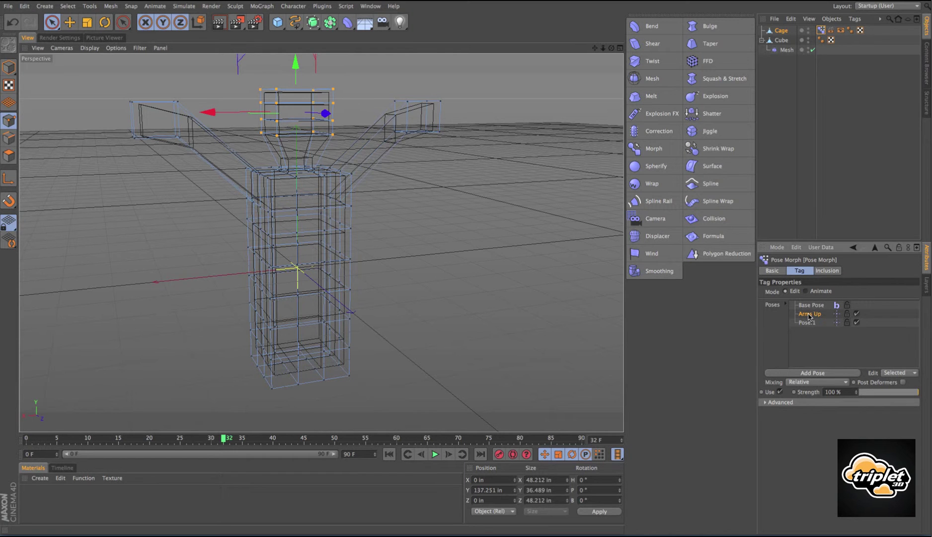
- Hide the Cage object in the editor and renderer and switch its Pose Morph tag to Animate mode
double_click(808, 29)
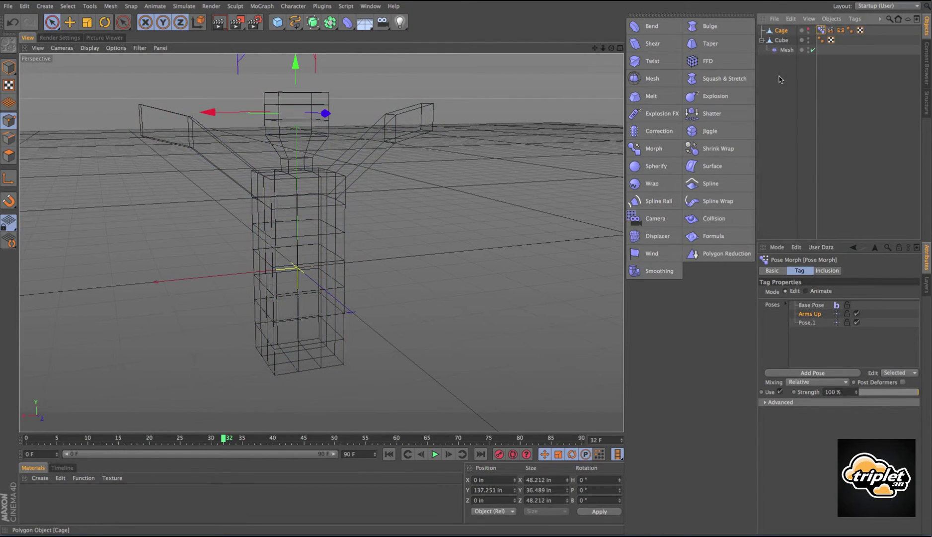
left_click(775, 88)
left_click(786, 50)
left_click(821, 30)
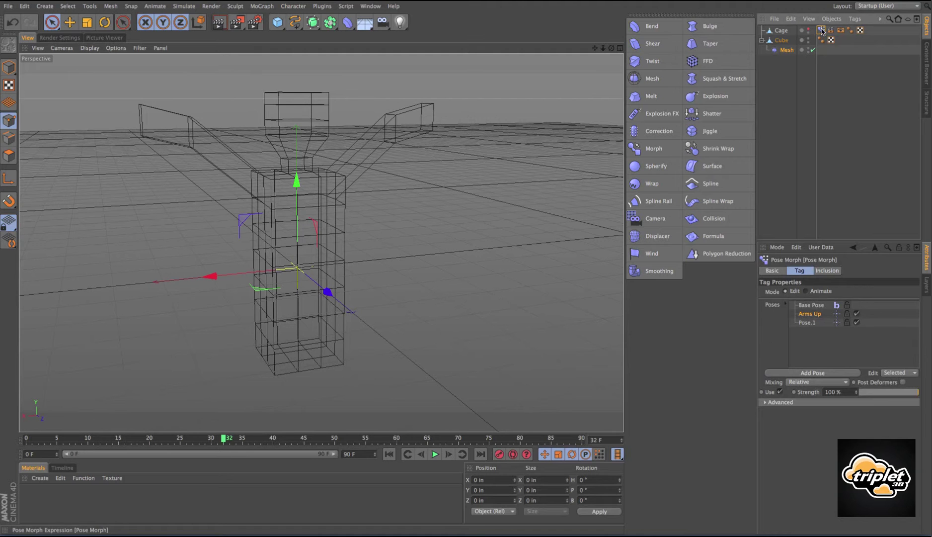
left_click(806, 291)
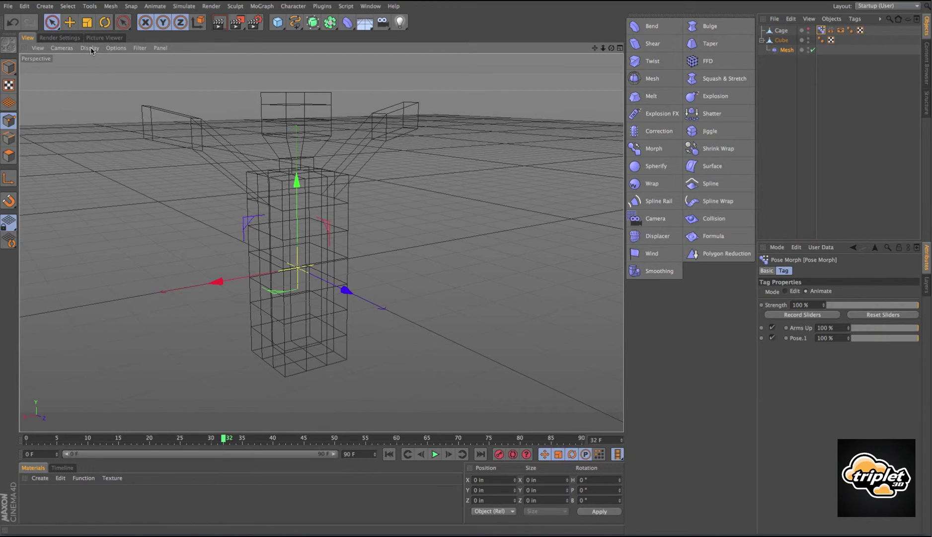
- Display the figure with Gouraud Shading and test the Arms Up pose strength, leaving it at 100 %
left_click(91, 49)
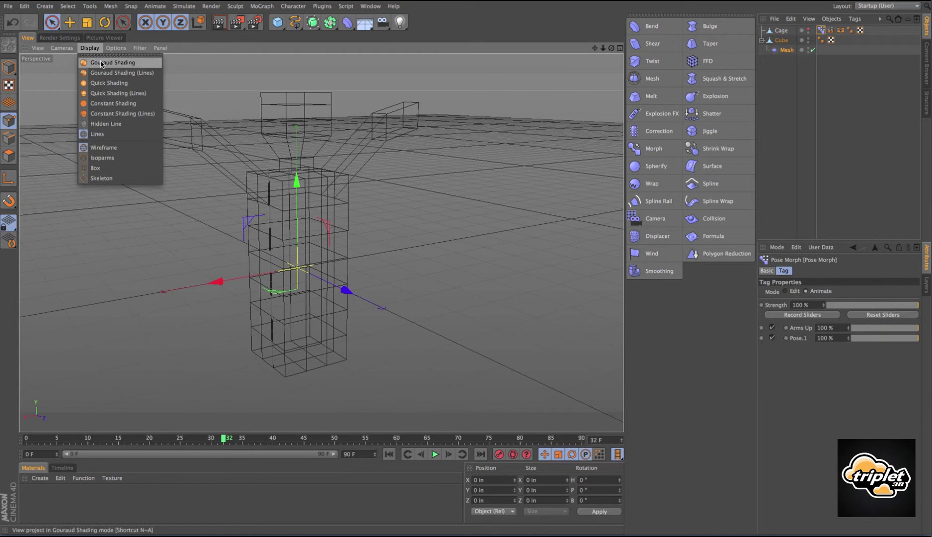
left_click(102, 58)
scroll(451, 216, "down", 1)
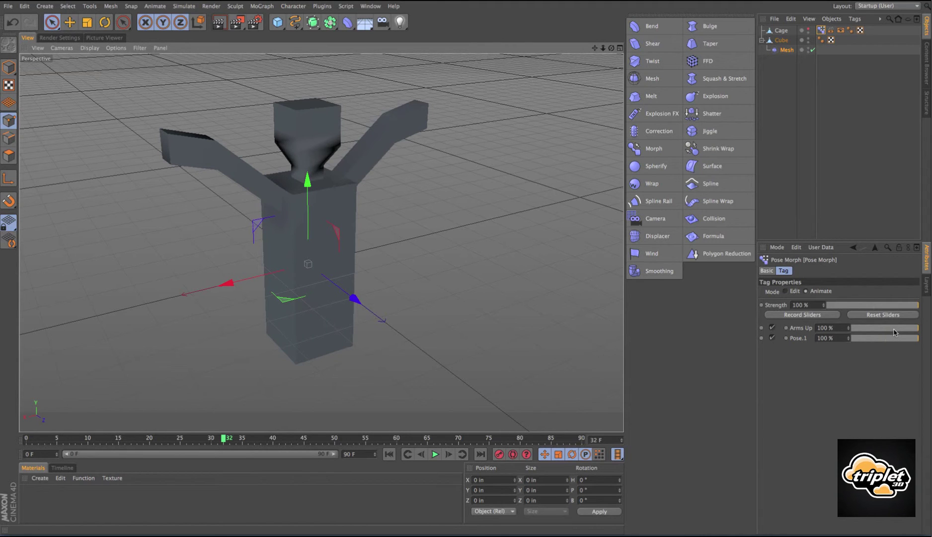
left_click_drag(895, 333, 920, 300)
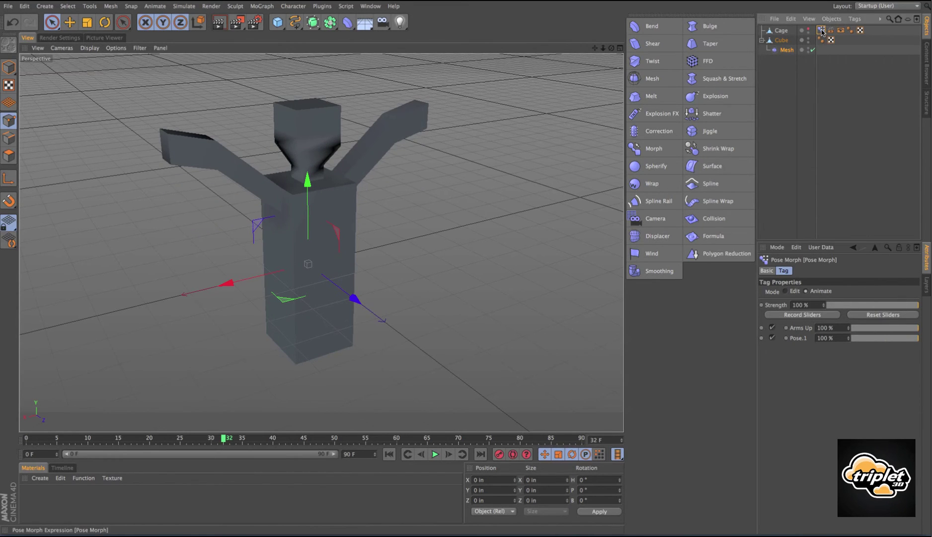
left_click(789, 52)
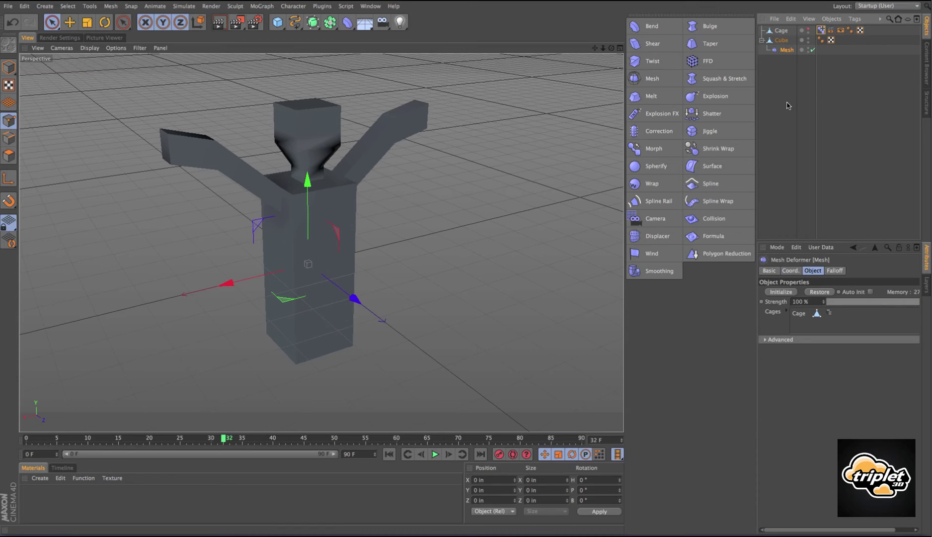